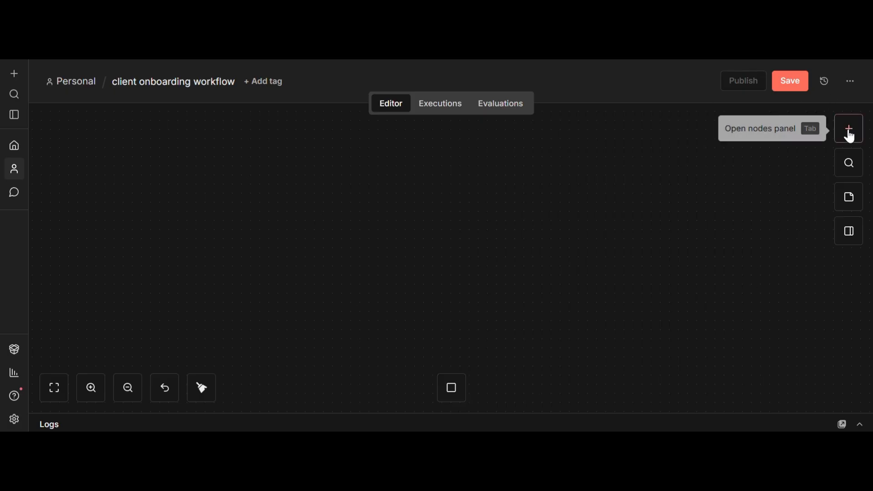
Search 'form' and add the n8n Form 'On new n8n Form event' trigger.
{"action": "left_click", "coordinate": [849, 134]}
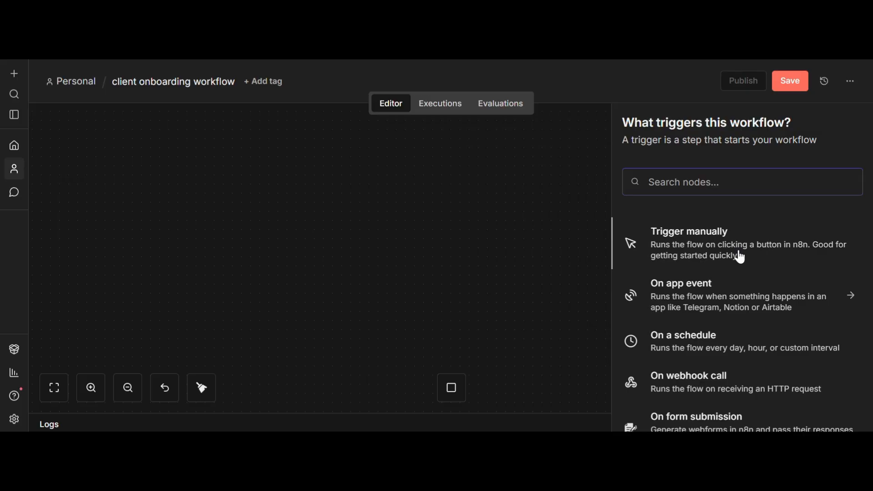
{"action": "type", "text": "n"}
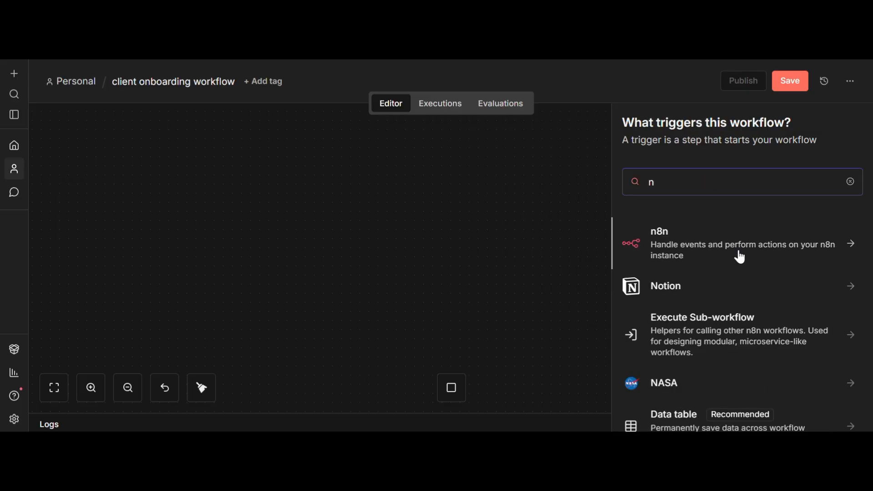
{"action": "key", "text": "BackSpace"}
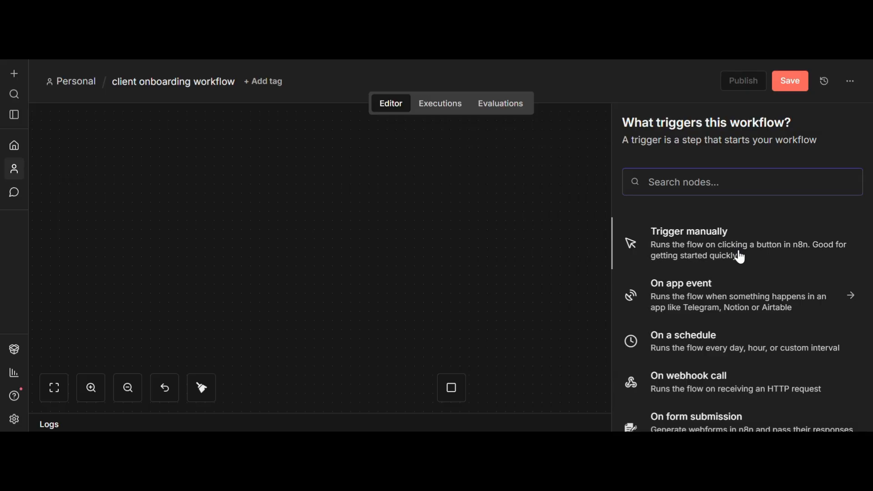
{"action": "type", "text": "form"}
{"action": "left_click", "coordinate": [668, 252]}
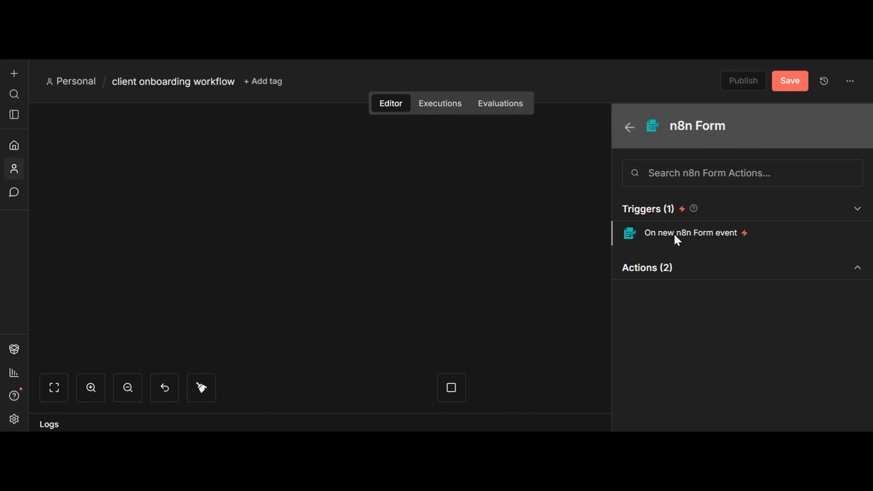
{"action": "left_click", "coordinate": [678, 240]}
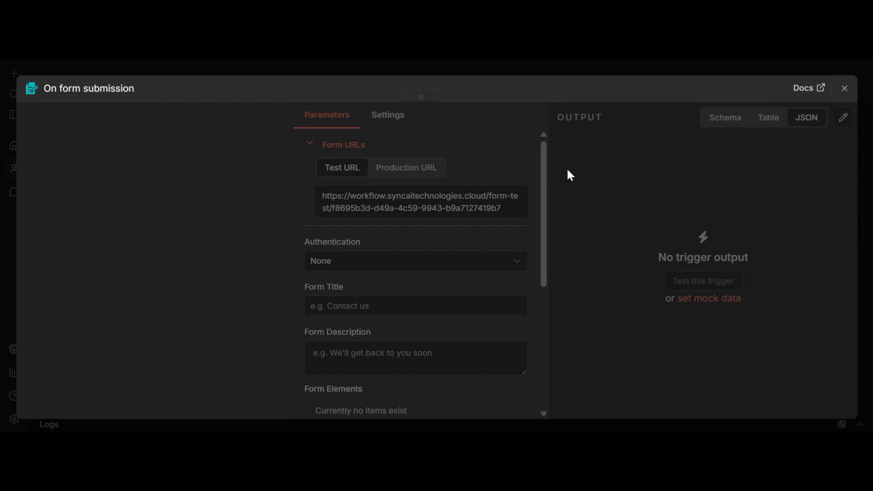
Move the On form submission node aside, then box-select it and delete it.
{"action": "key", "text": "Escape"}
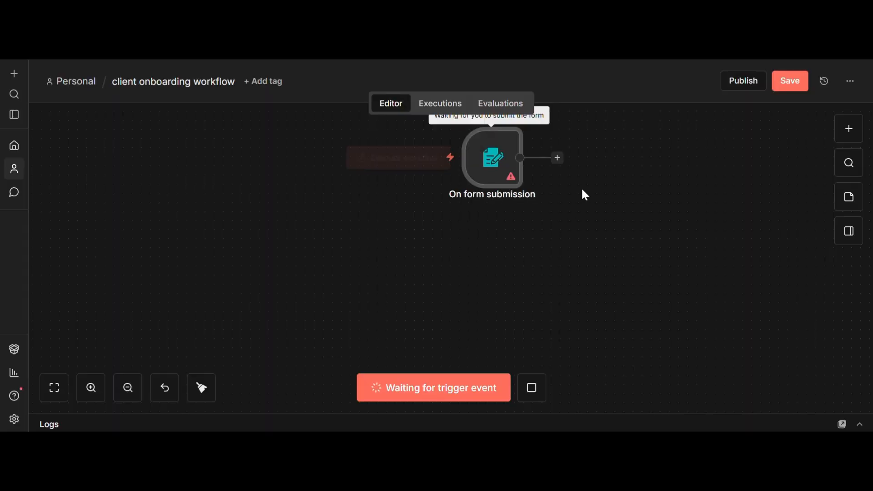
{"action": "left_click_drag", "start_coordinate": [521, 172], "coordinate": [409, 211]}
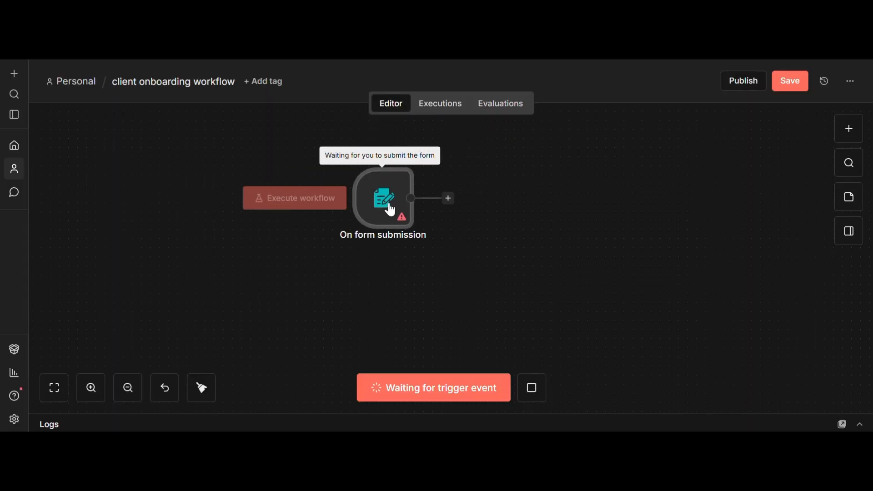
{"action": "right_click", "coordinate": [533, 395]}
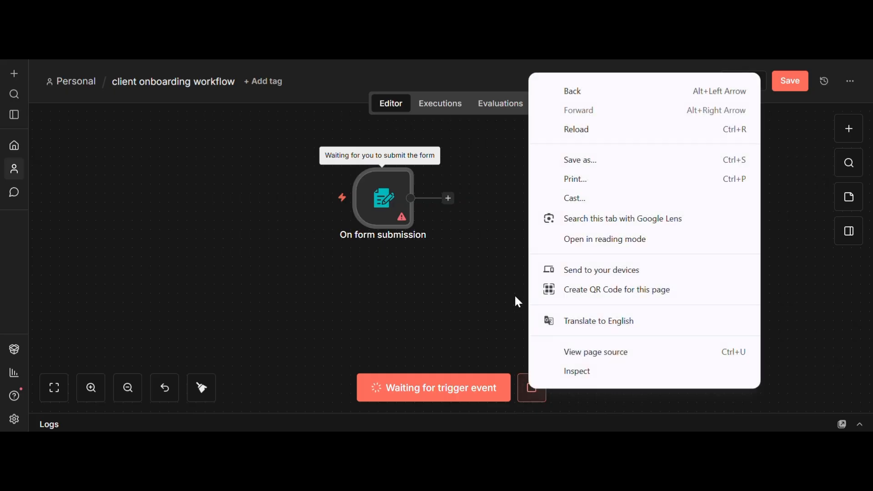
{"action": "left_click", "coordinate": [516, 299]}
{"action": "scroll", "coordinate": [518, 302], "scroll_direction": "up", "scroll_amount": 5}
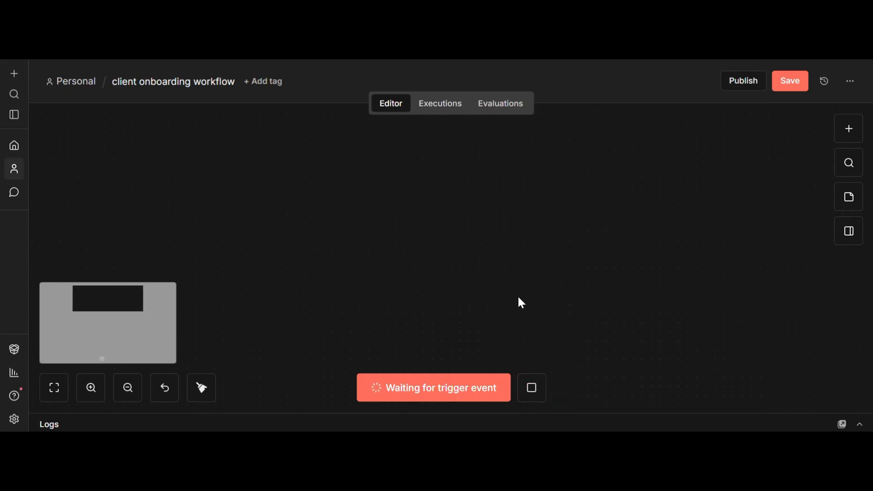
{"action": "scroll", "coordinate": [519, 298], "scroll_direction": "down", "scroll_amount": 17}
{"action": "scroll", "coordinate": [518, 298], "scroll_direction": "up", "scroll_amount": 3}
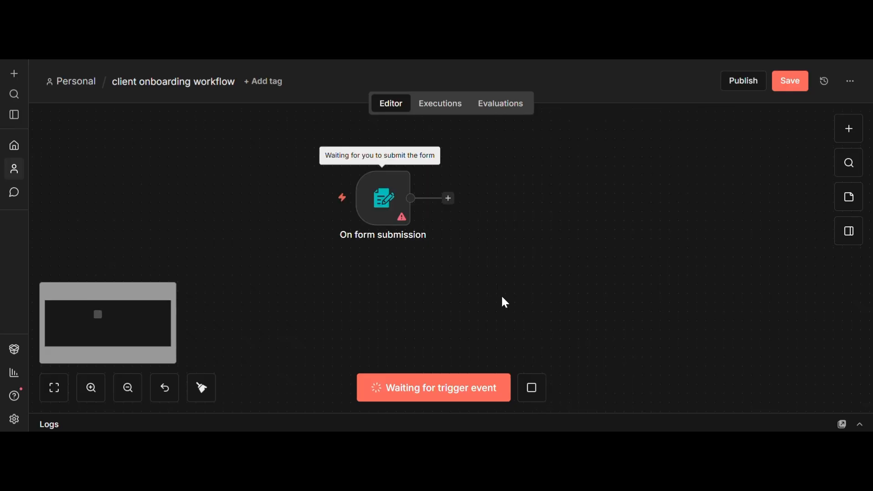
{"action": "left_click_drag", "start_coordinate": [279, 166], "coordinate": [514, 288]}
{"action": "key", "text": "Delete"}
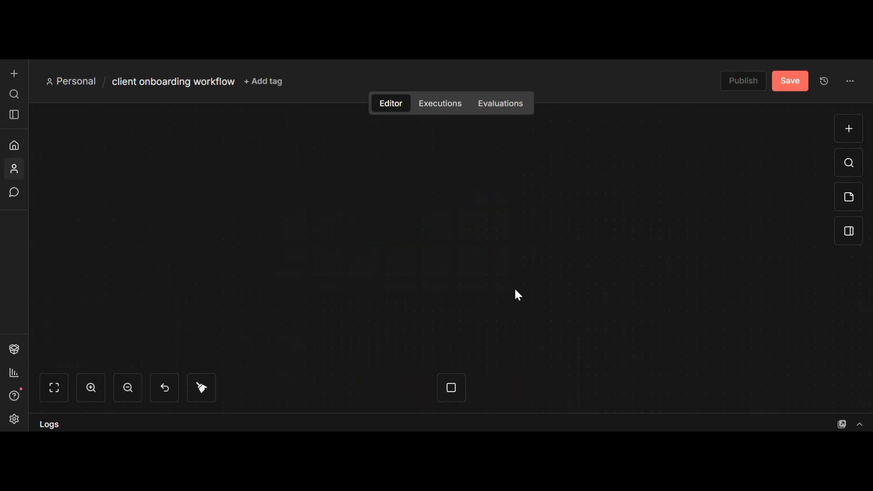
Save the empty workflow, re-add an 'On new n8n Form event' trigger, then return to Personal.
{"action": "left_click", "coordinate": [848, 132]}
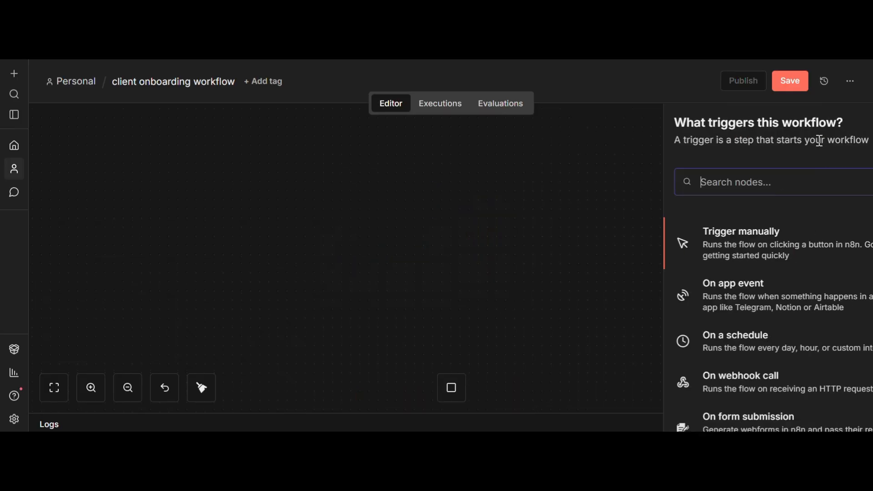
{"action": "left_click", "coordinate": [802, 83]}
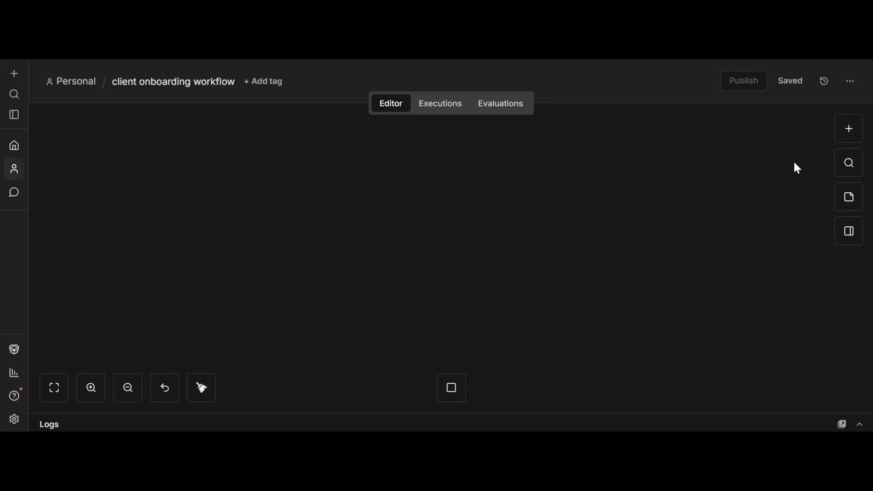
{"action": "left_click", "coordinate": [857, 130]}
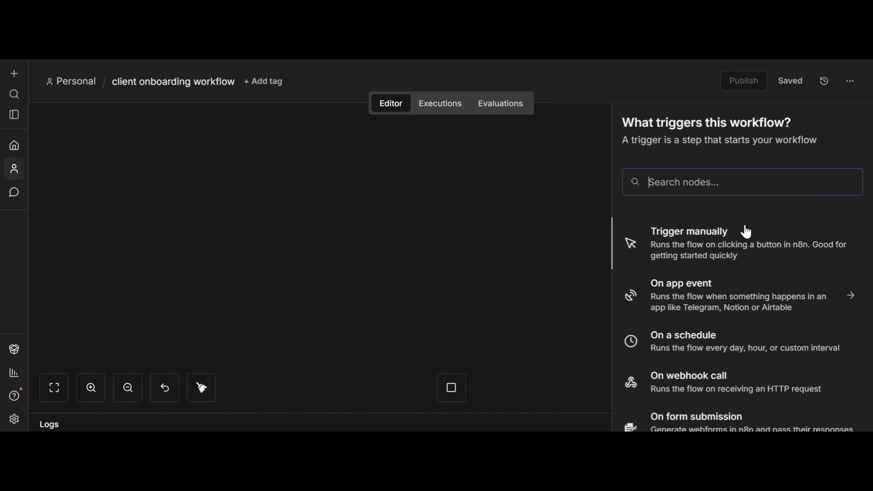
{"action": "type", "text": "form"}
{"action": "left_click", "coordinate": [716, 241]}
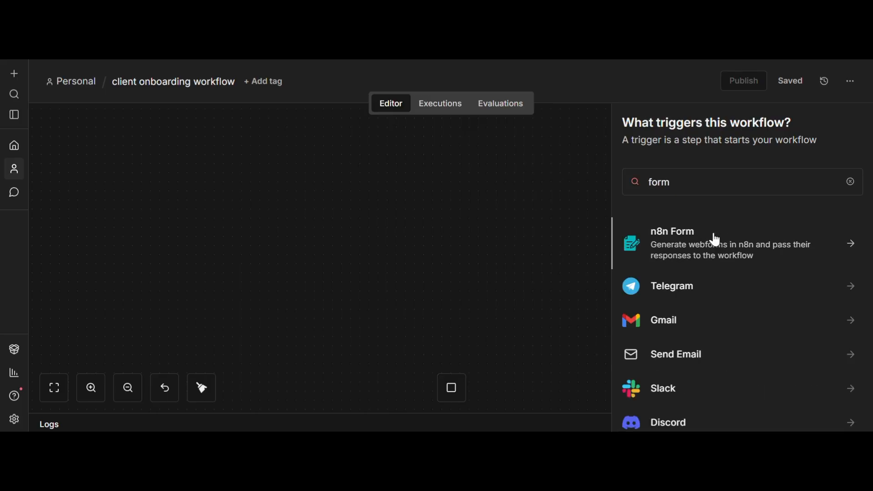
{"action": "left_click", "coordinate": [705, 236]}
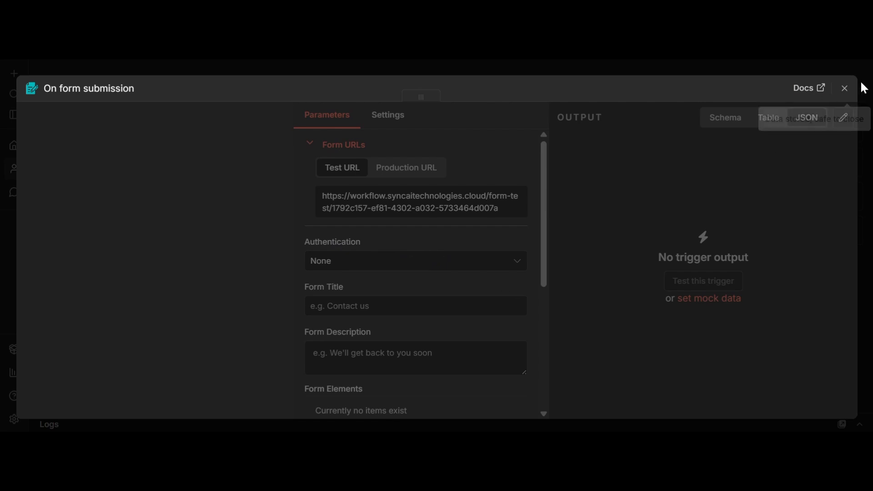
{"action": "left_click", "coordinate": [845, 88]}
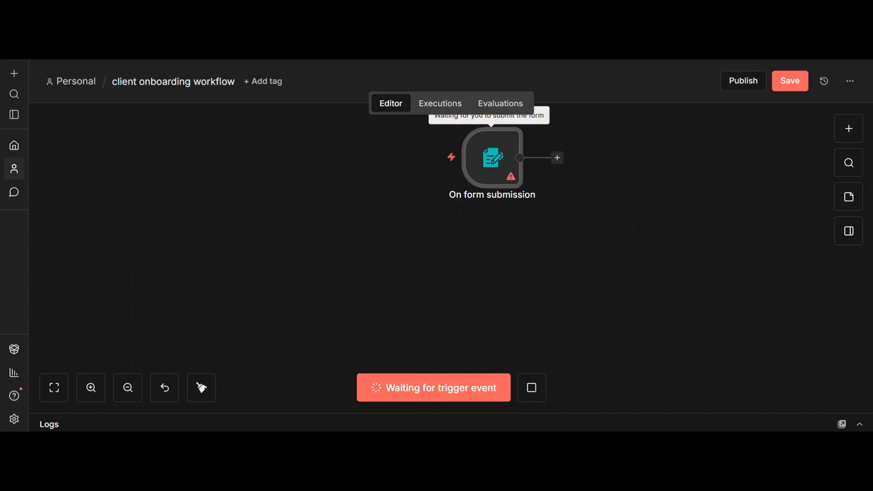
{"action": "left_click", "coordinate": [73, 83]}
Leave without saving and create a new workflow named 'client onboarding workflow2'.
{"action": "left_click", "coordinate": [511, 284]}
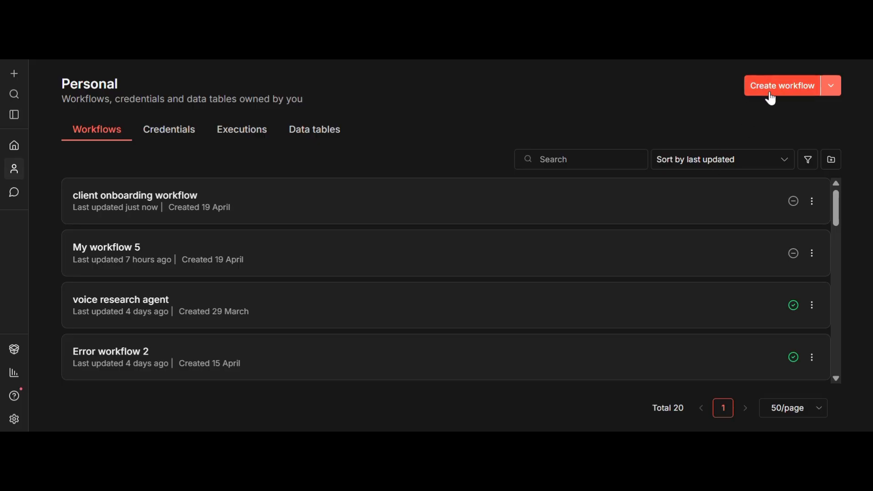
{"action": "left_click", "coordinate": [769, 89]}
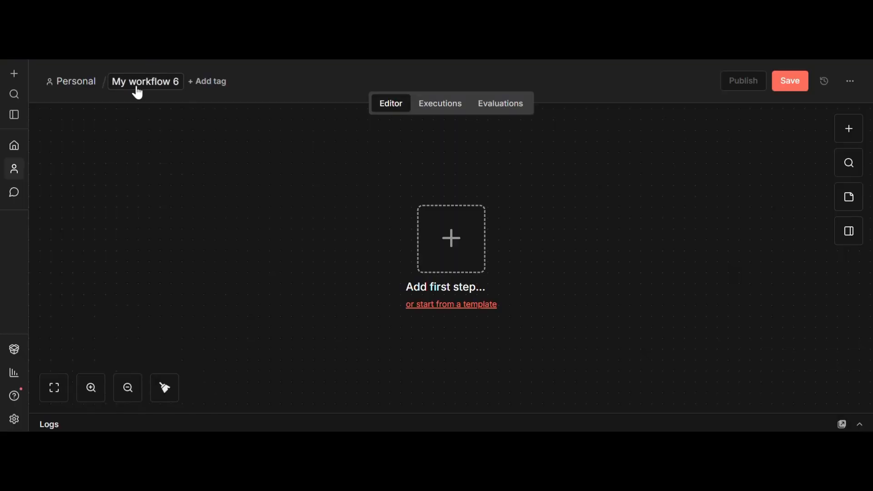
{"action": "left_click", "coordinate": [136, 85]}
{"action": "type", "text": "c"}
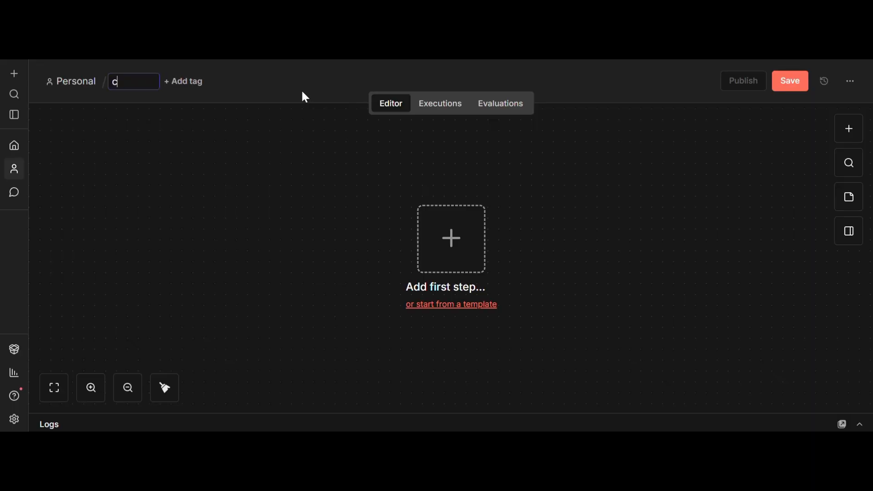
{"action": "type", "text": "lient onboarding"}
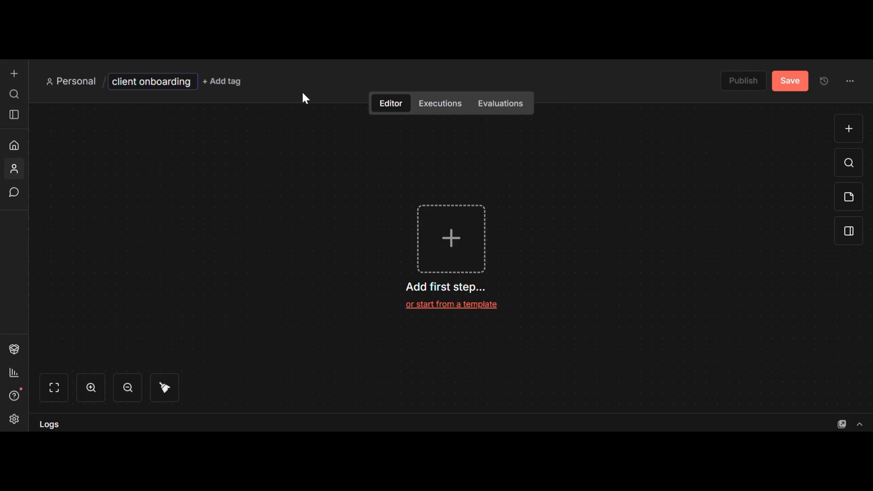
{"action": "type", "text": " work"}
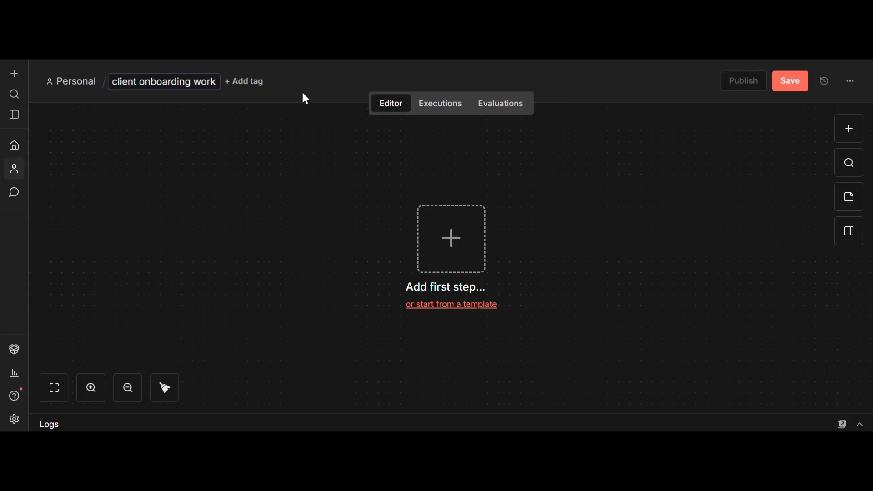
{"action": "type", "text": "flow2"}
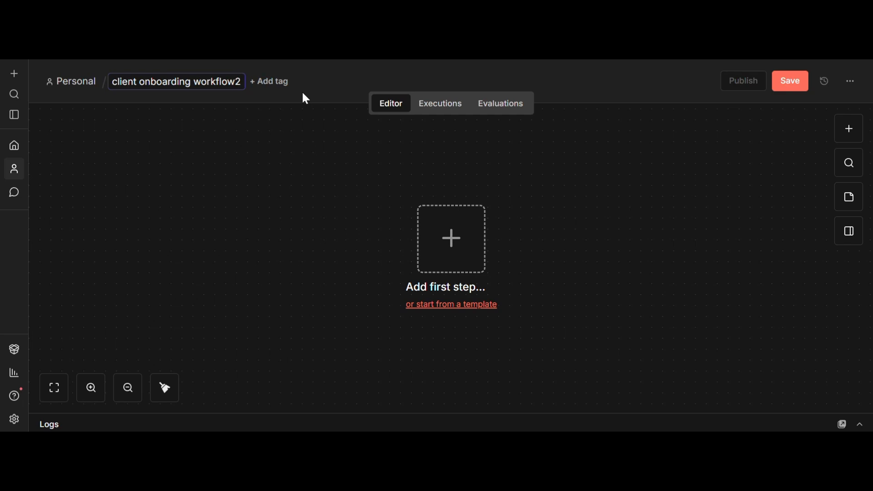
{"action": "key", "text": "Return"}
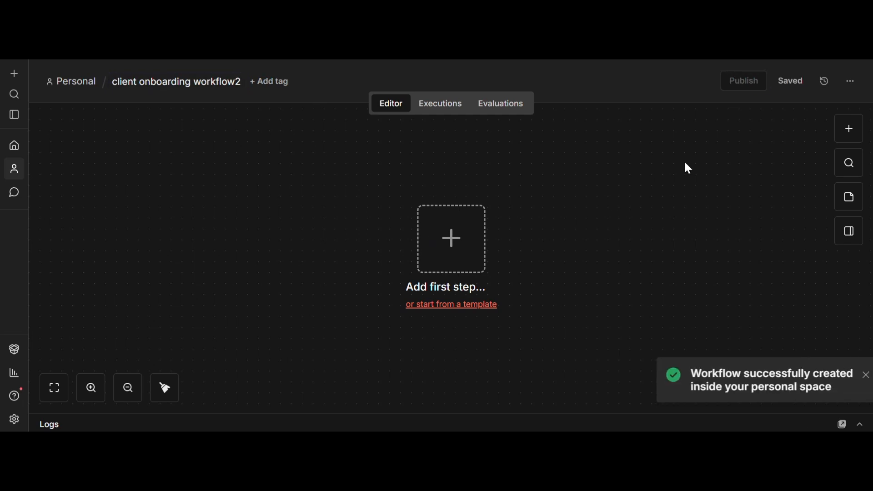
{"action": "left_click", "coordinate": [460, 236]}
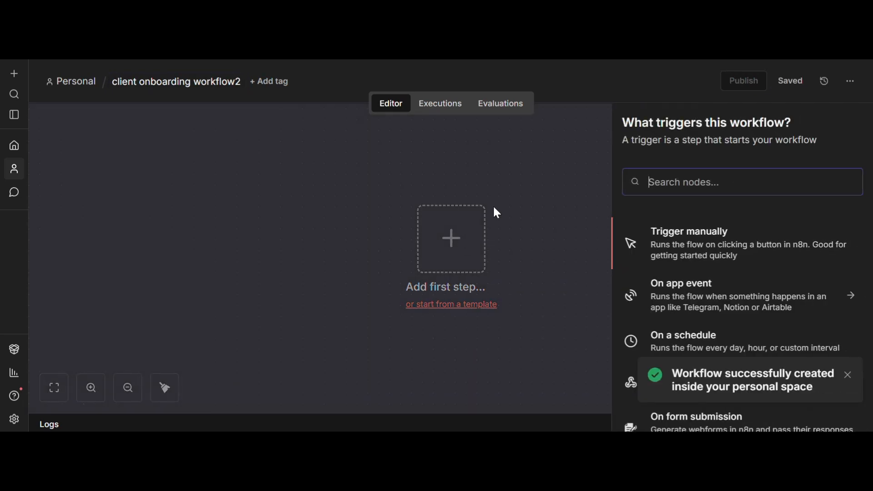
Search 'n8n' and add the n8n Form 'On new n8n Form event' trigger with its settings open.
{"action": "type", "text": "n"}
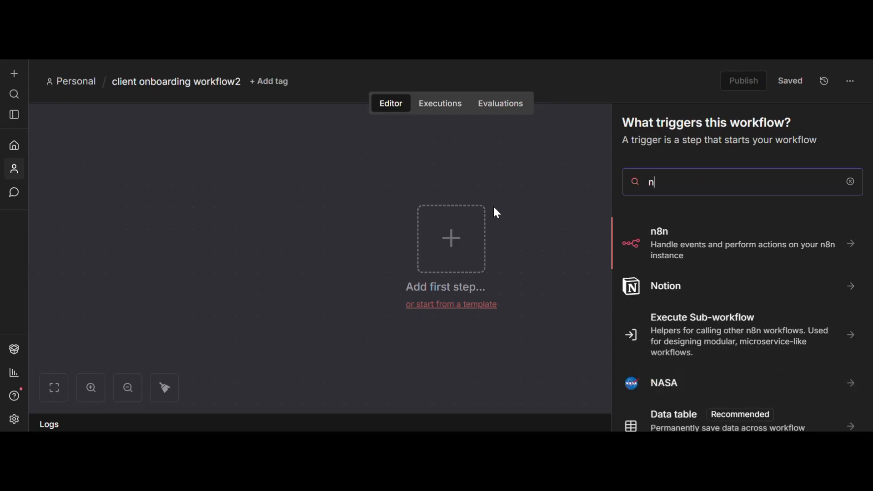
{"action": "type", "text": "8n"}
{"action": "left_click", "coordinate": [693, 296]}
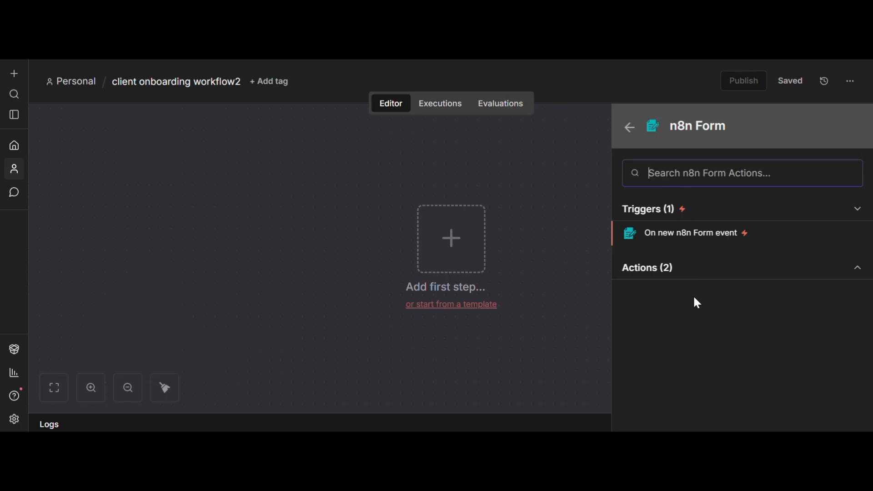
{"action": "left_click", "coordinate": [683, 219]}
{"action": "left_click", "coordinate": [683, 226]}
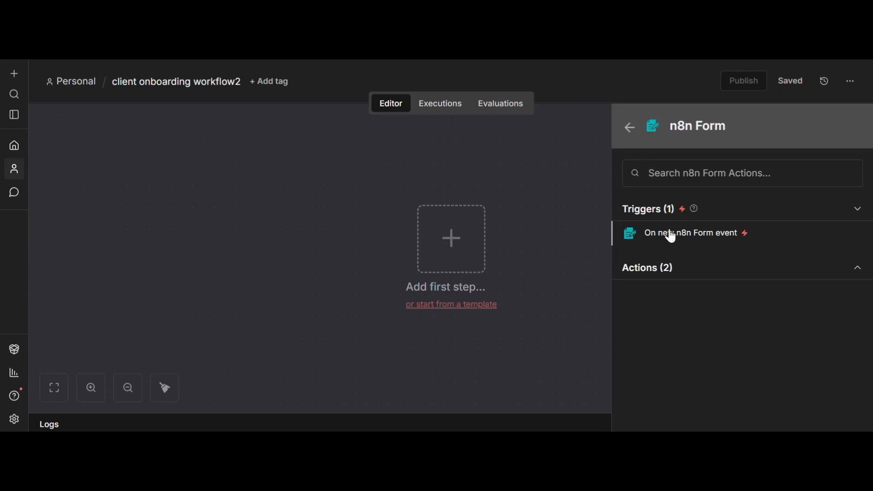
{"action": "left_click", "coordinate": [669, 236]}
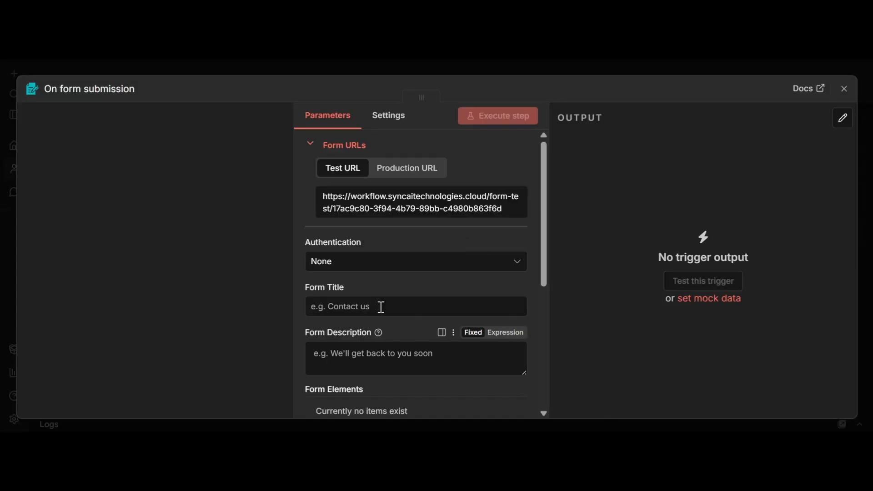
{"action": "scroll", "coordinate": [385, 300], "scroll_direction": "down", "scroll_amount": 5}
Add a Text form element and switch on its Required Field attribute.
{"action": "scroll", "coordinate": [386, 298], "scroll_direction": "up", "scroll_amount": 4}
{"action": "scroll", "coordinate": [386, 300], "scroll_direction": "up", "scroll_amount": 1}
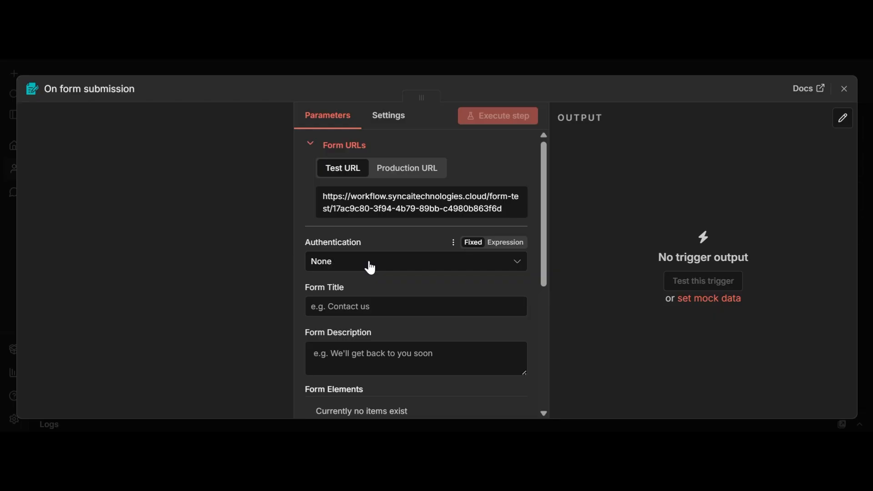
{"action": "left_click", "coordinate": [384, 306]}
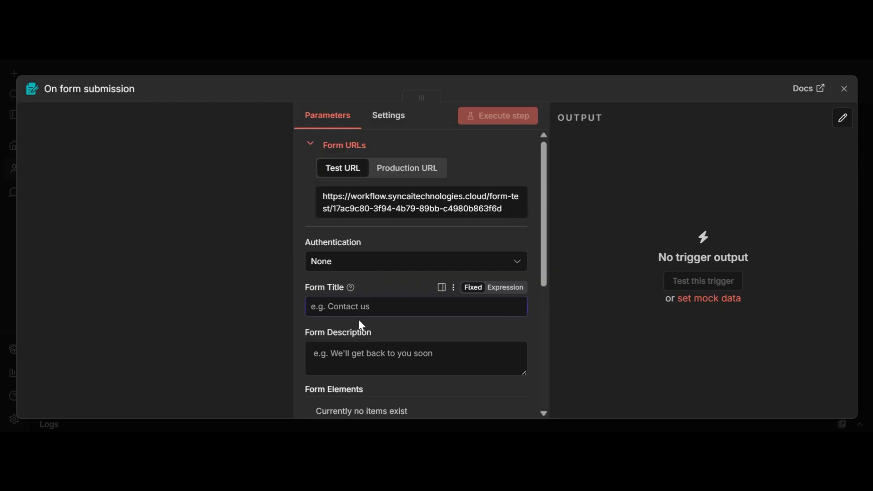
{"action": "scroll", "coordinate": [364, 314], "scroll_direction": "down", "scroll_amount": 2}
{"action": "scroll", "coordinate": [336, 273], "scroll_direction": "down", "scroll_amount": 3}
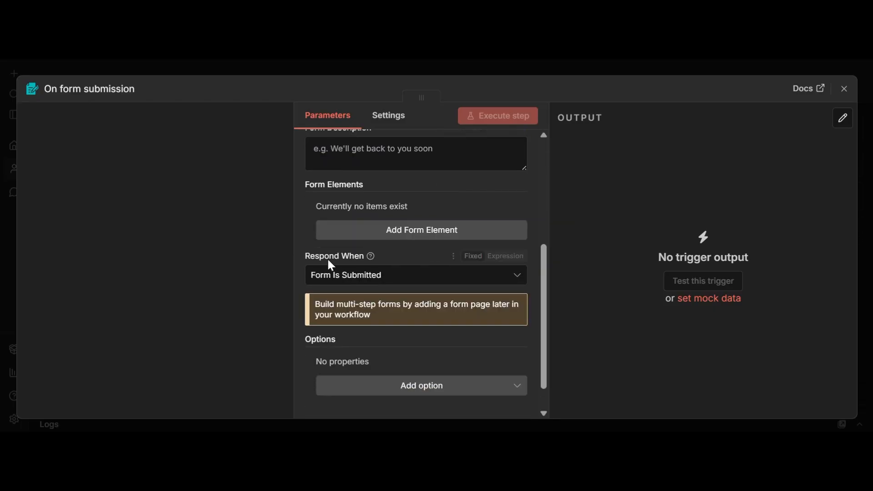
{"action": "scroll", "coordinate": [349, 202], "scroll_direction": "up", "scroll_amount": 2}
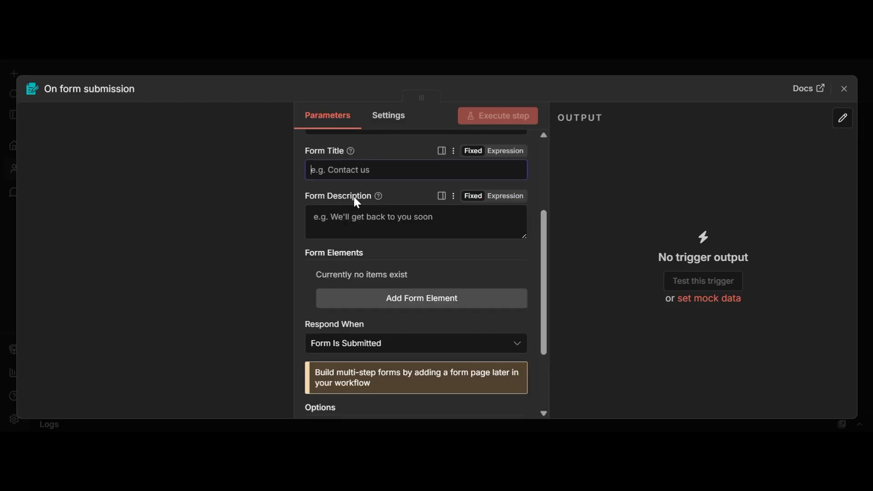
{"action": "left_click", "coordinate": [398, 304]}
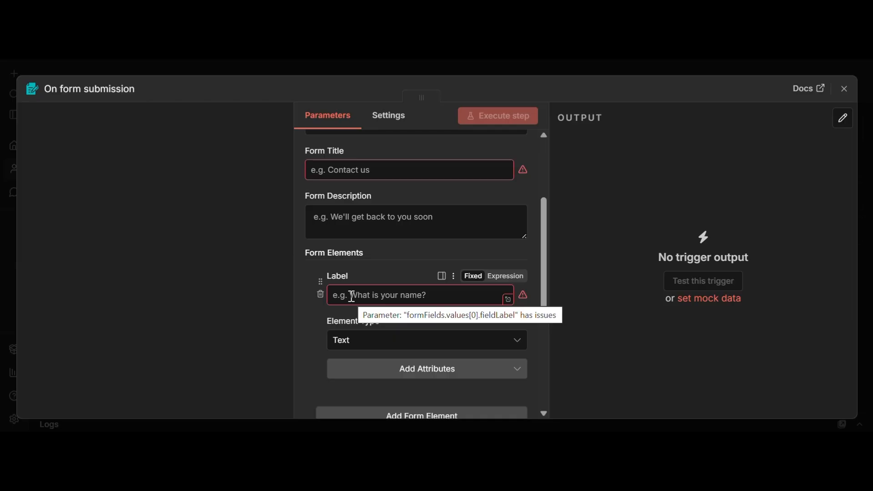
{"action": "scroll", "coordinate": [352, 296], "scroll_direction": "down", "scroll_amount": 3}
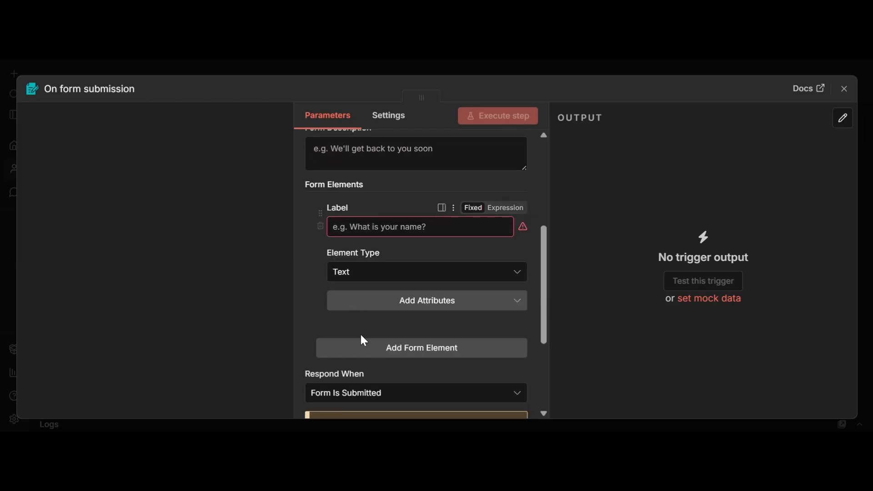
{"action": "left_click", "coordinate": [409, 302]}
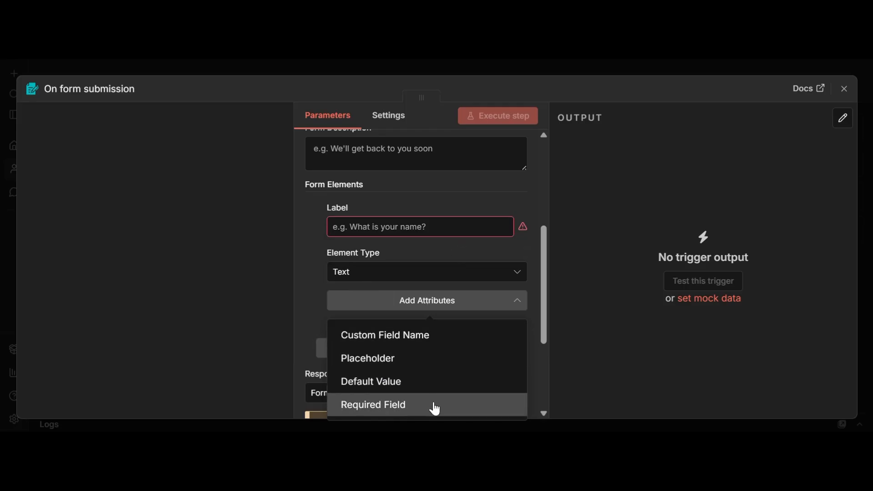
{"action": "left_click", "coordinate": [435, 409]}
{"action": "left_click", "coordinate": [340, 314]}
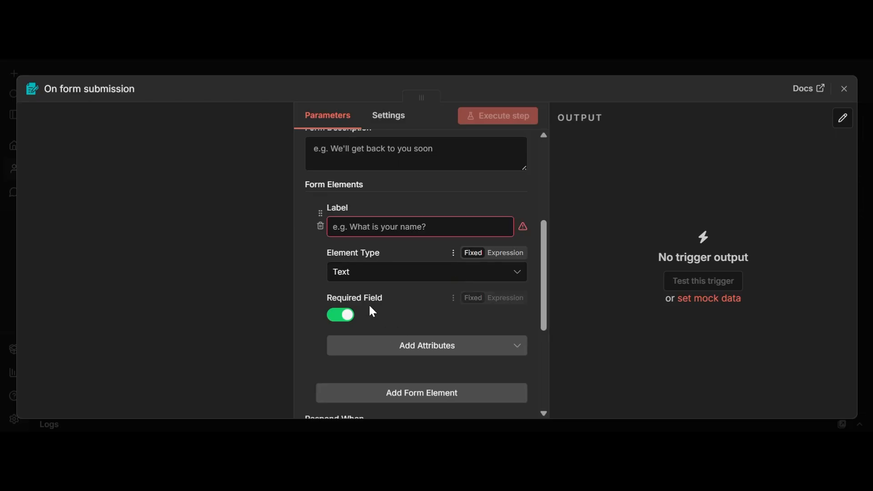
{"action": "scroll", "coordinate": [370, 308], "scroll_direction": "down", "scroll_amount": 3}
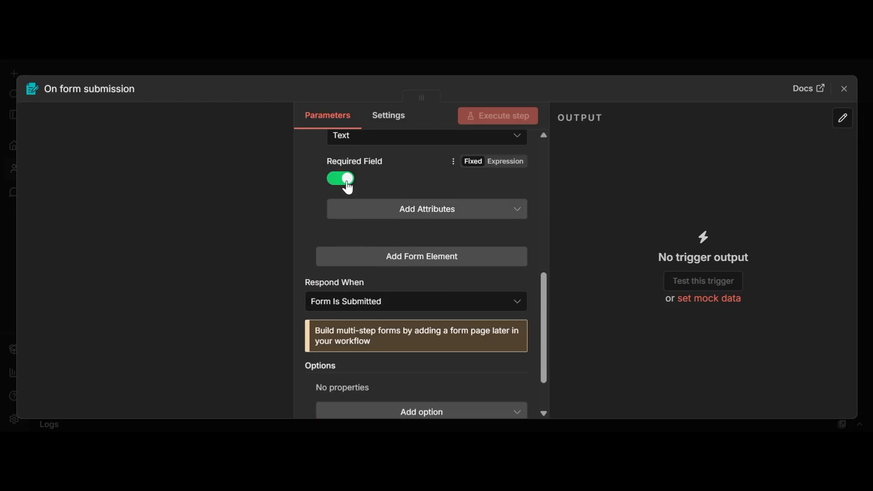
{"action": "scroll", "coordinate": [318, 232], "scroll_direction": "up", "scroll_amount": 2}
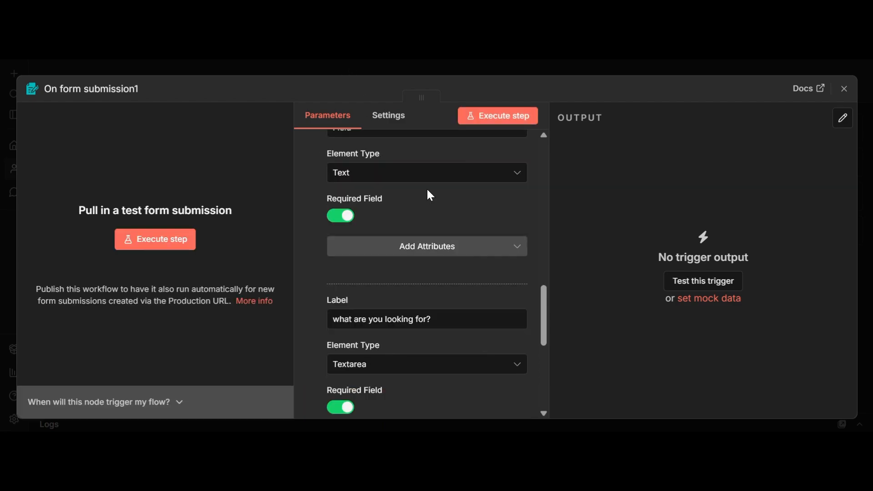
{"action": "scroll", "coordinate": [427, 188], "scroll_direction": "down", "scroll_amount": 6}
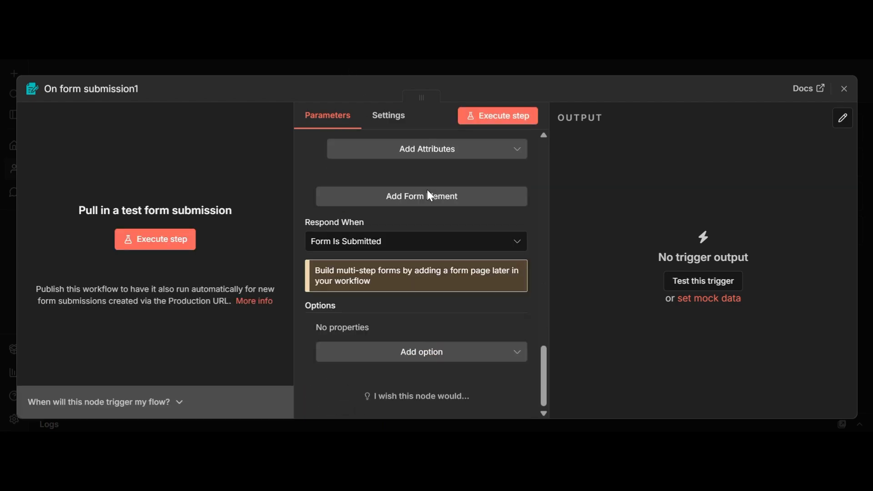
{"action": "scroll", "coordinate": [428, 191], "scroll_direction": "up", "scroll_amount": 10}
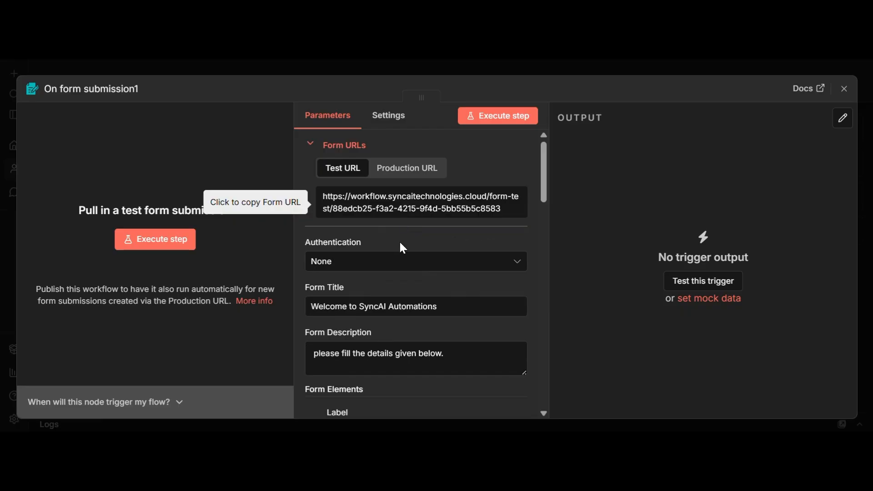
{"action": "scroll", "coordinate": [434, 278], "scroll_direction": "down", "scroll_amount": 2}
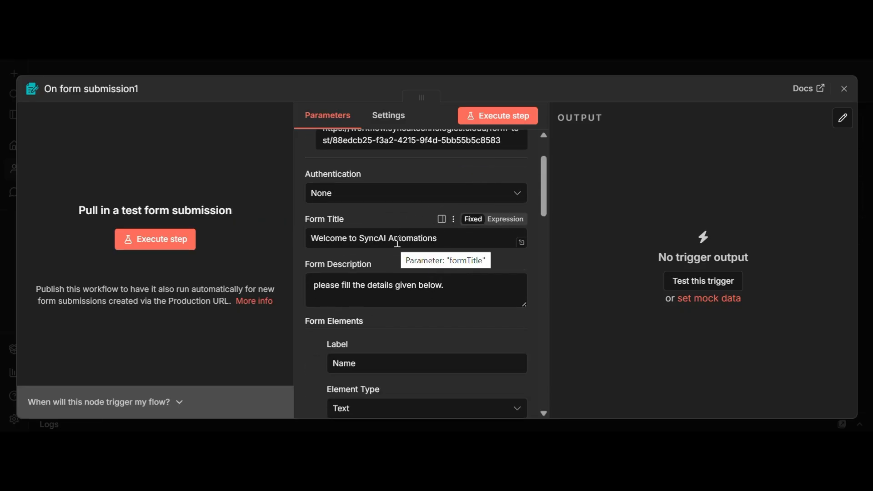
{"action": "scroll", "coordinate": [425, 241], "scroll_direction": "down", "scroll_amount": 2}
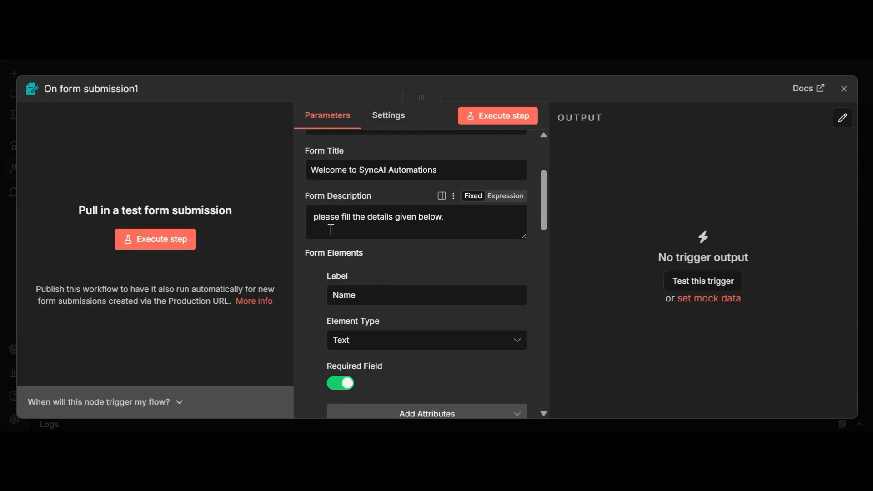
{"action": "left_click_drag", "start_coordinate": [311, 219], "coordinate": [491, 225]}
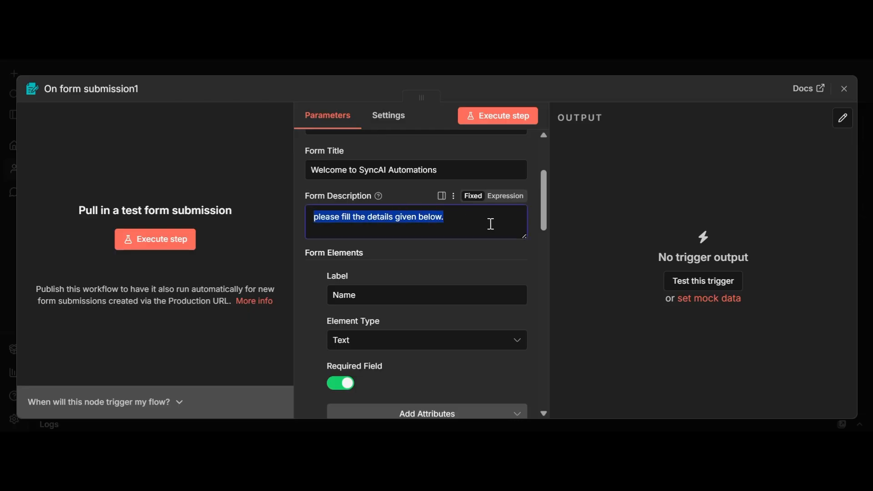
{"action": "scroll", "coordinate": [366, 223], "scroll_direction": "down", "scroll_amount": 2}
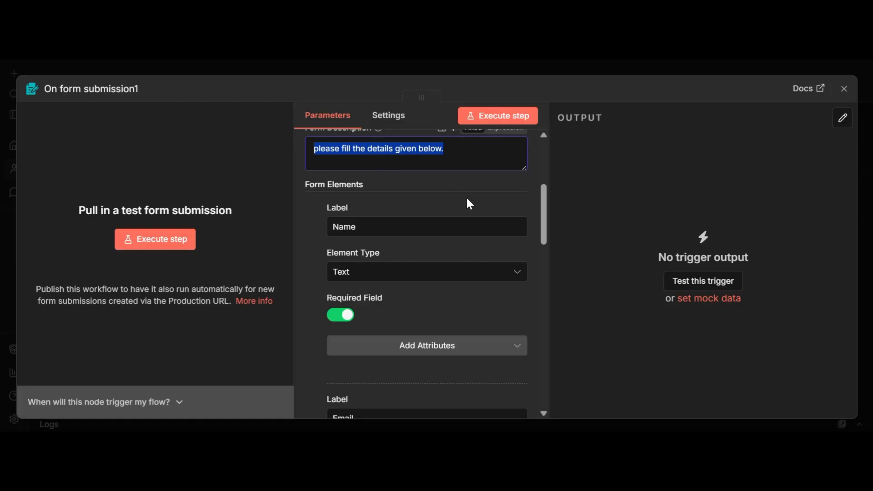
{"action": "scroll", "coordinate": [415, 220], "scroll_direction": "down", "scroll_amount": 2}
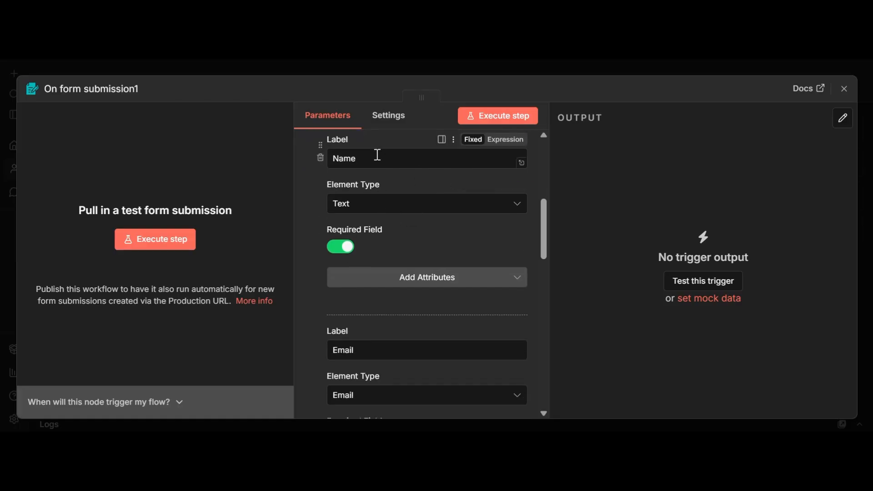
{"action": "scroll", "coordinate": [360, 257], "scroll_direction": "down", "scroll_amount": 4}
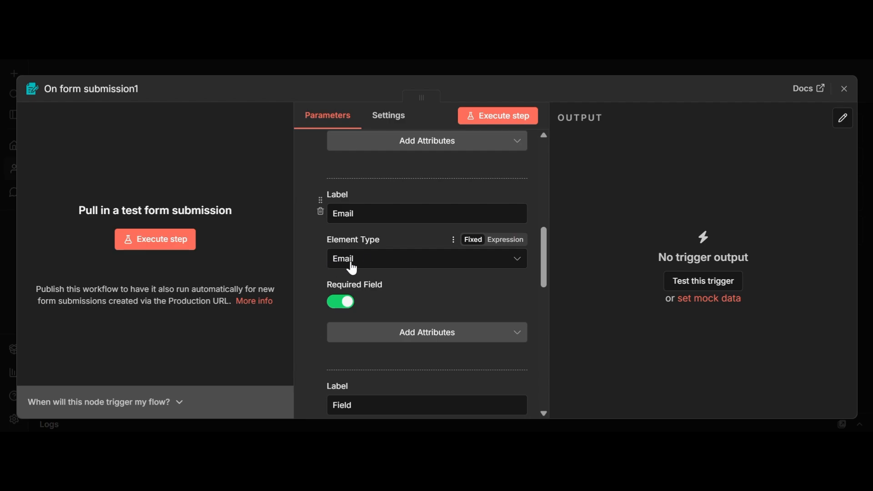
{"action": "scroll", "coordinate": [353, 264], "scroll_direction": "down", "scroll_amount": 3}
{"action": "scroll", "coordinate": [356, 258], "scroll_direction": "down", "scroll_amount": 5}
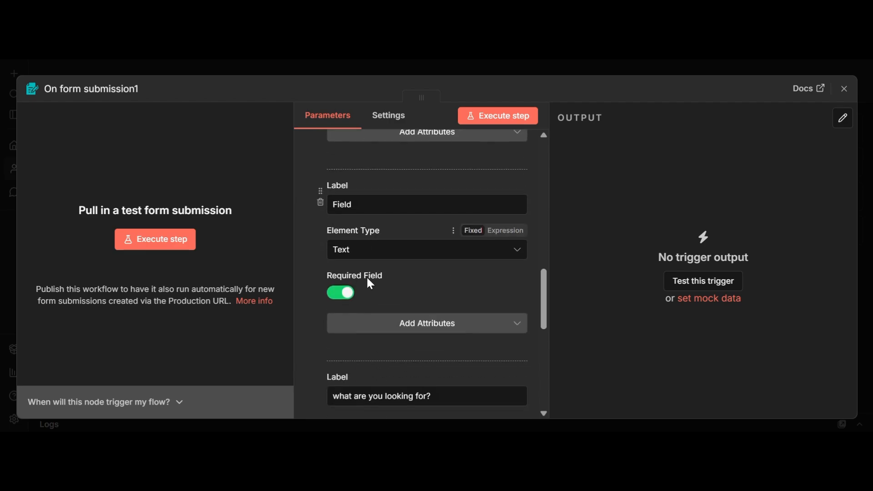
{"action": "scroll", "coordinate": [355, 282], "scroll_direction": "down", "scroll_amount": 5}
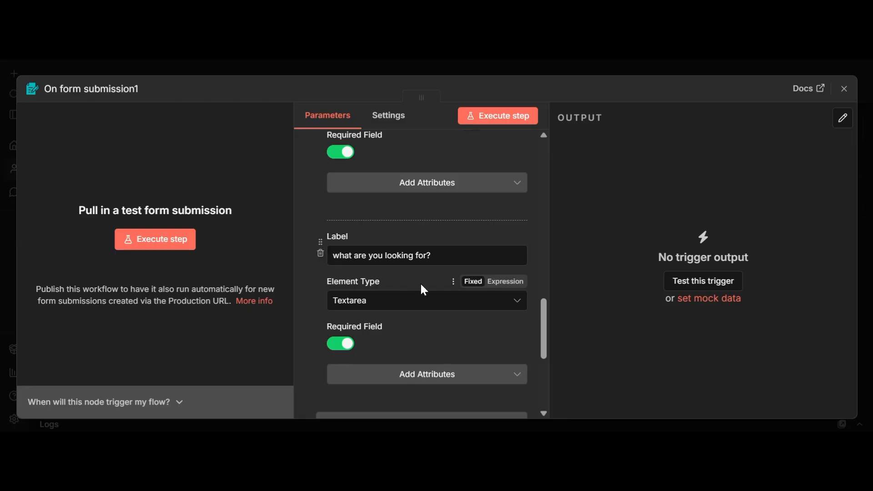
{"action": "left_click", "coordinate": [383, 302]}
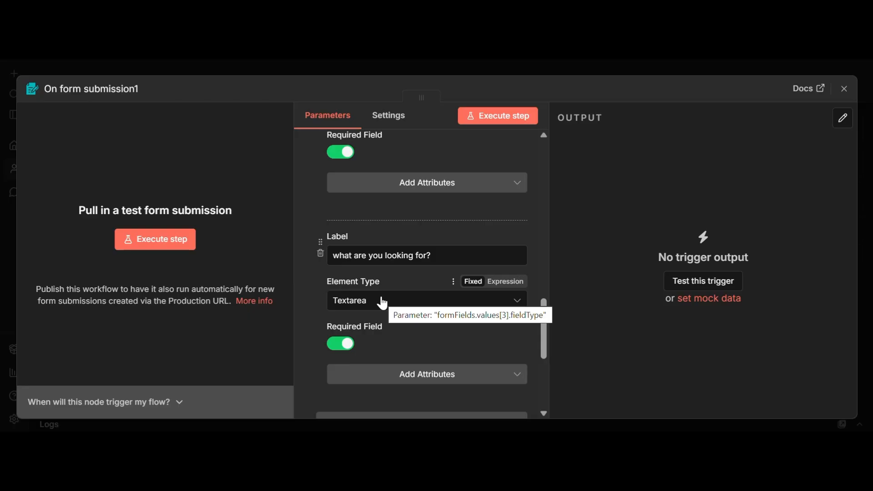
{"action": "scroll", "coordinate": [382, 303], "scroll_direction": "down", "scroll_amount": 3}
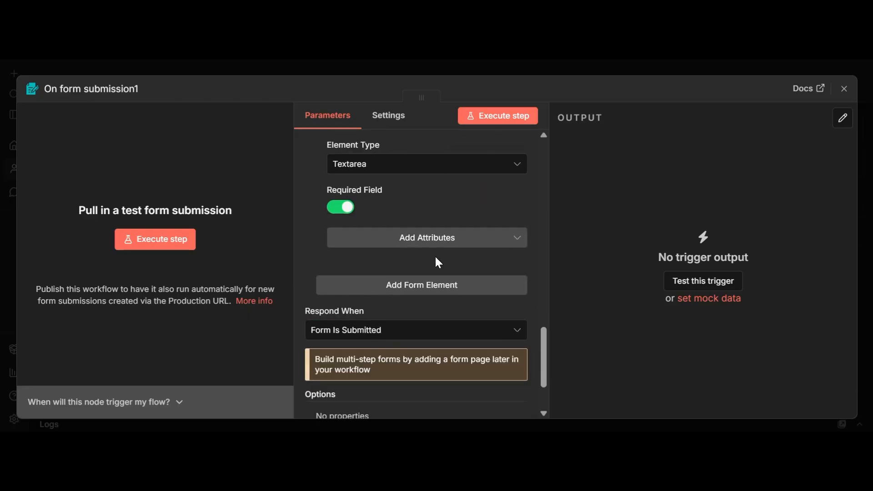
{"action": "scroll", "coordinate": [437, 260], "scroll_direction": "down", "scroll_amount": 2}
Open the test form and enter the client's name and e-mail address.
{"action": "left_click", "coordinate": [525, 117]}
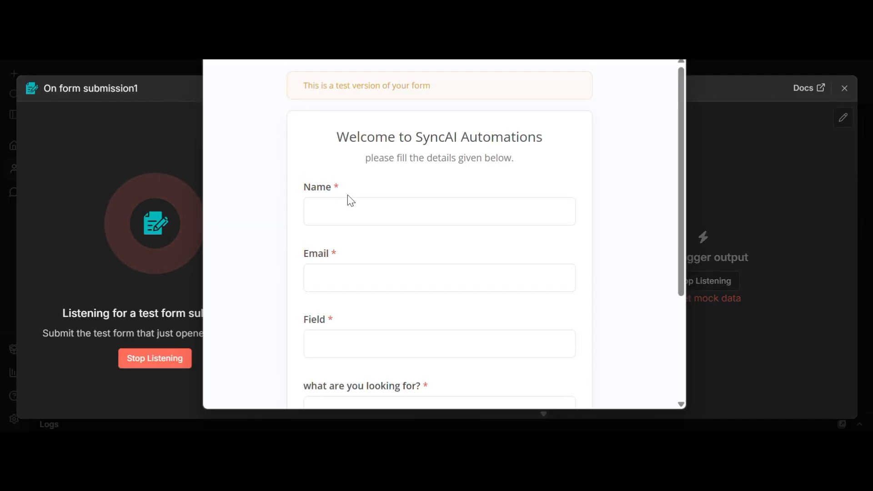
{"action": "left_click", "coordinate": [352, 206]}
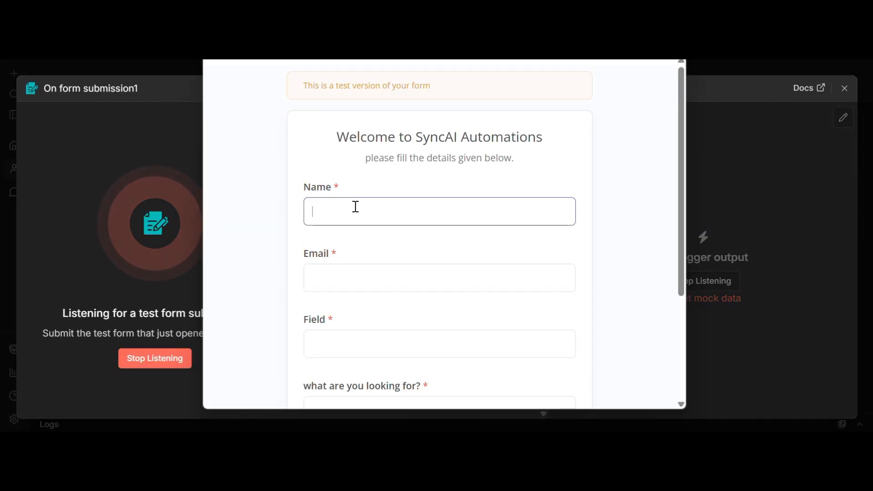
{"action": "type", "text": "jainam"}
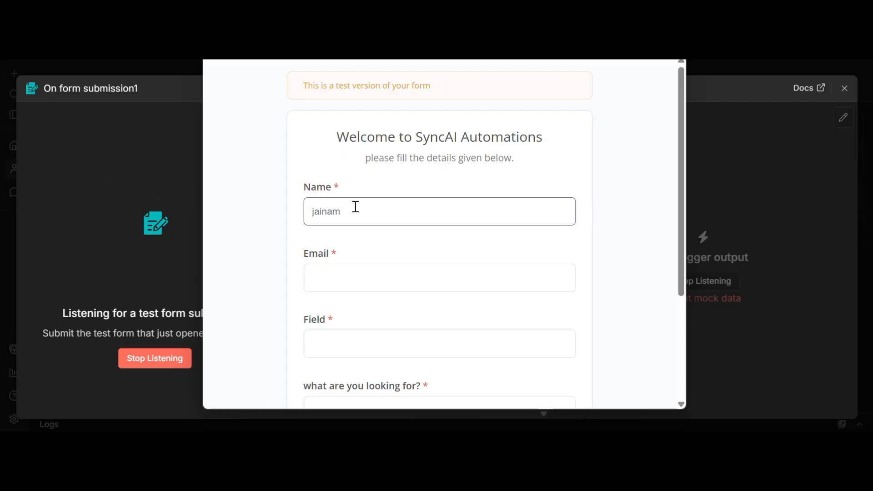
{"action": "key", "text": "Tab"}
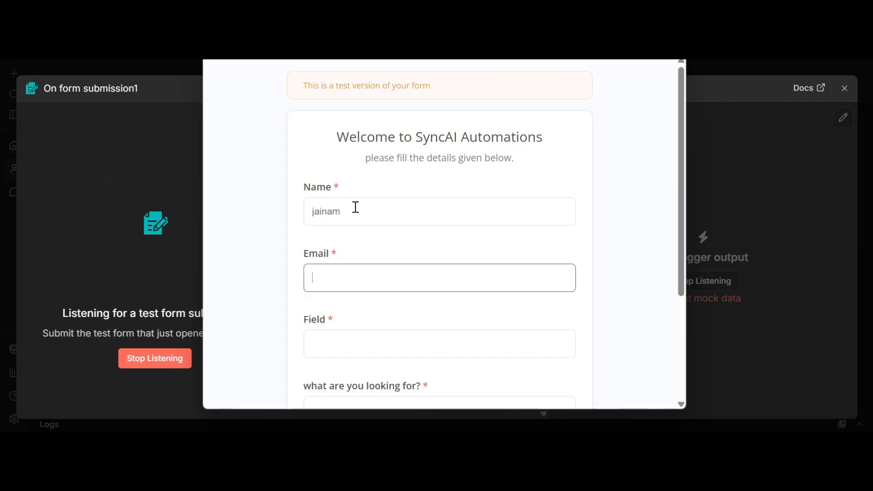
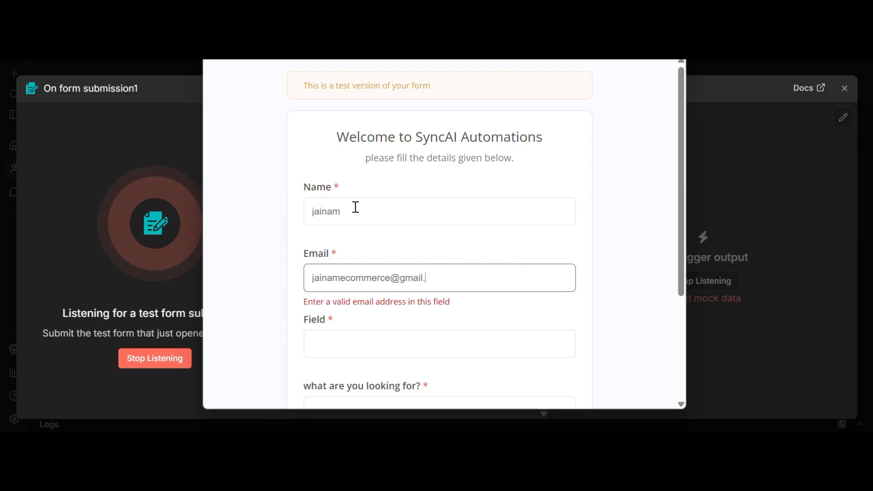
Enter 'tecnolo' as Field and the customer support automation request, then submit.
{"action": "key", "text": "Tab"}
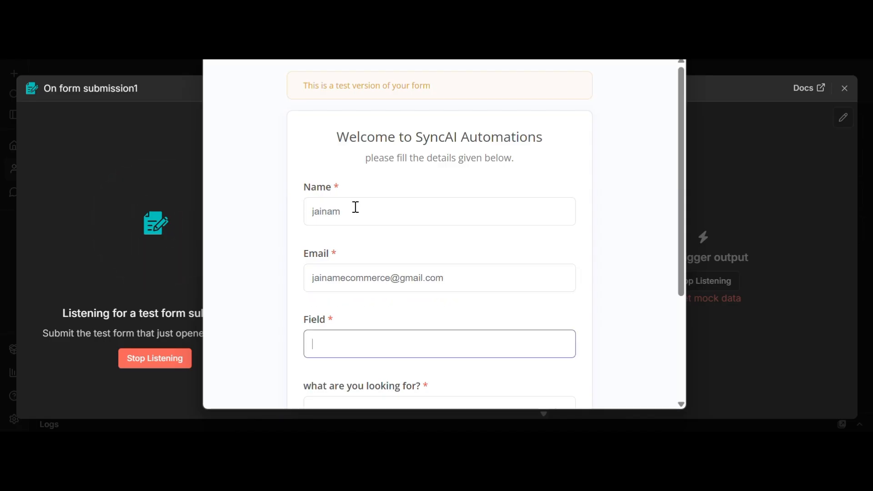
{"action": "type", "text": "tec"}
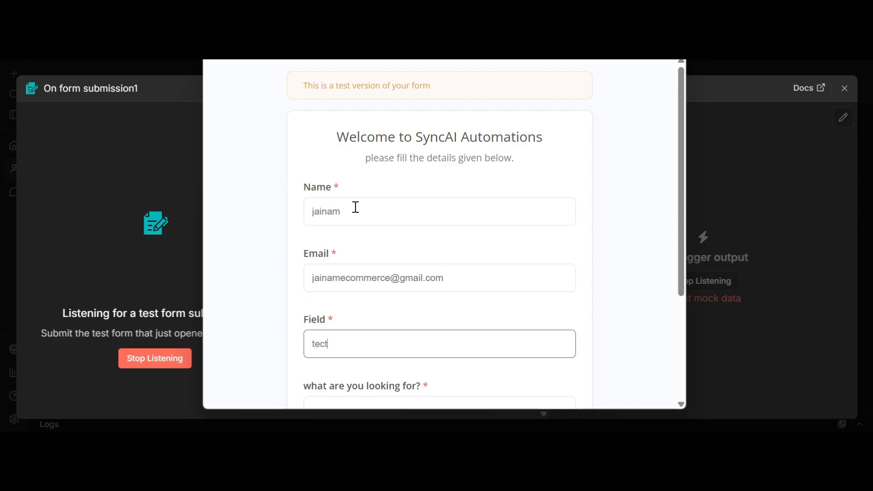
{"action": "type", "text": "nology"}
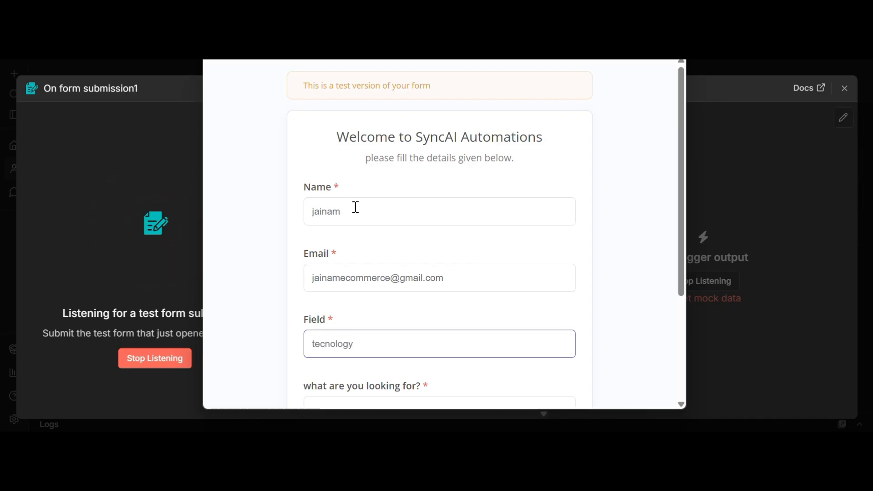
{"action": "key", "text": "Tab"}
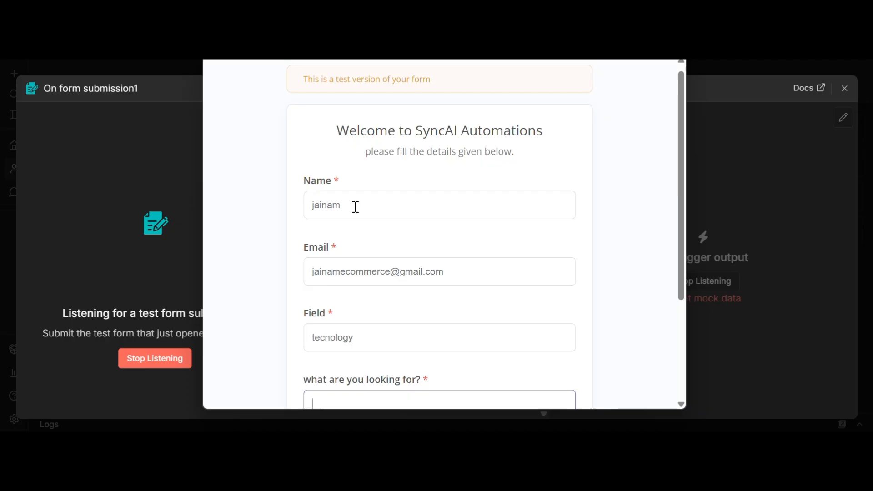
{"action": "scroll", "coordinate": [356, 207], "scroll_direction": "down", "scroll_amount": 2}
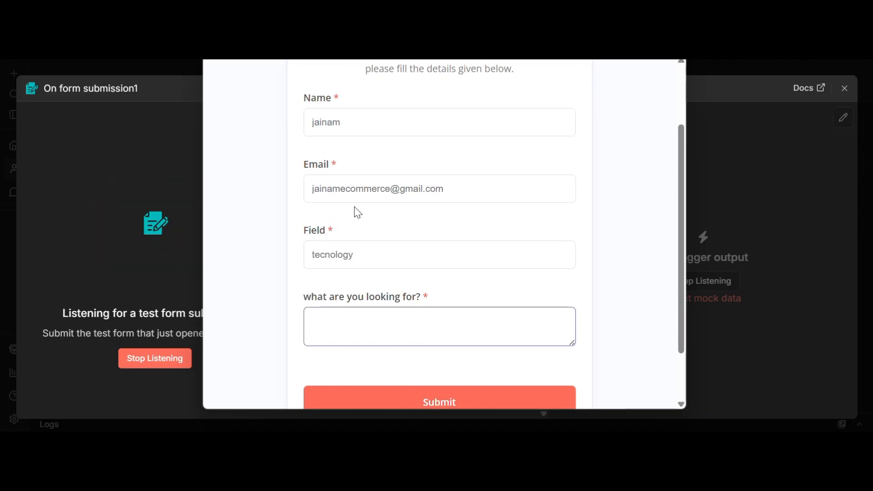
{"action": "type", "text": "im looking "}
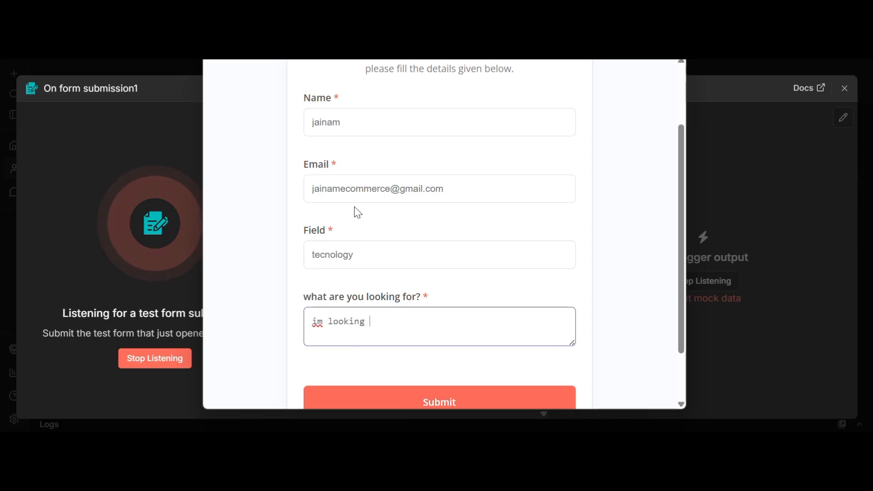
{"action": "type", "text": "for a cu"}
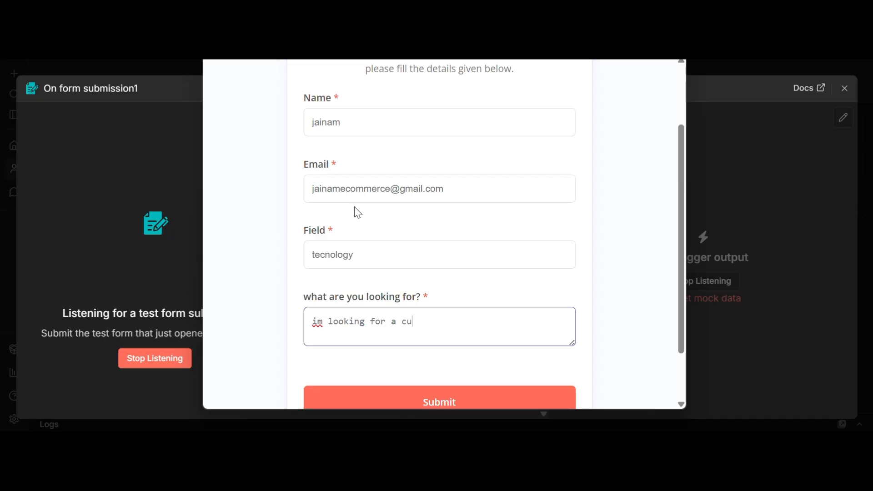
{"action": "type", "text": "stomer"}
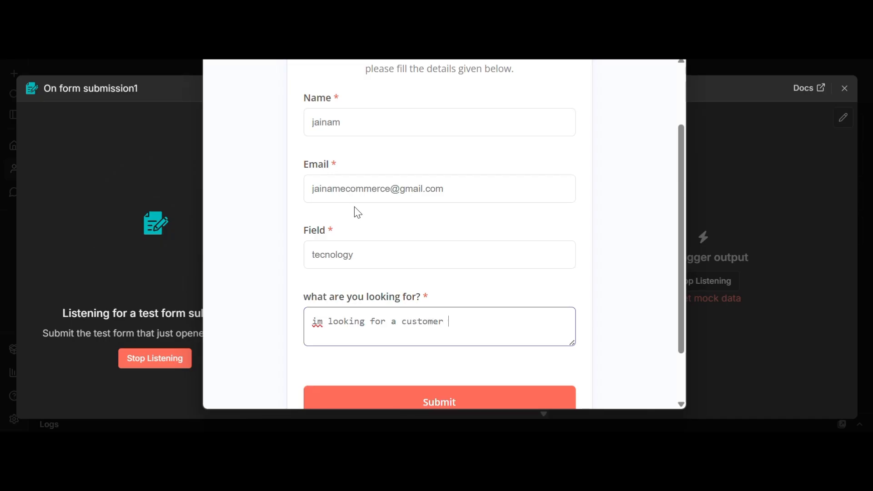
{"action": "type", "text": " support automation "}
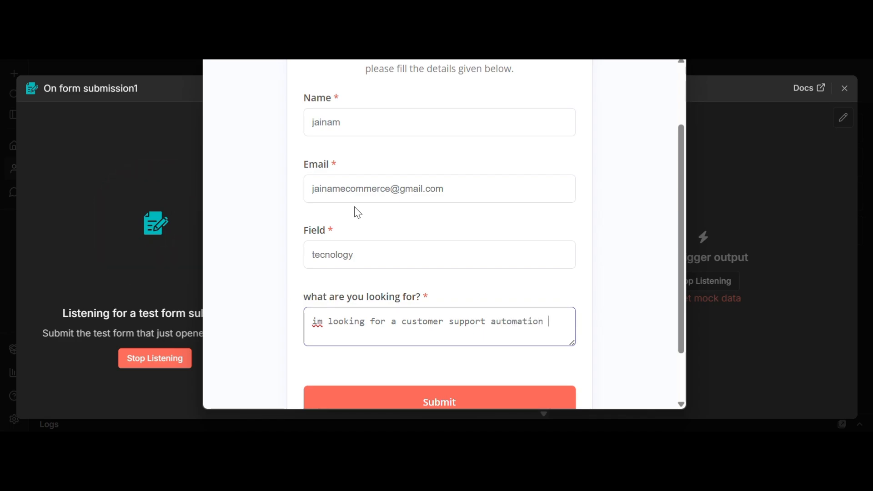
{"action": "type", "text": "for my comany"}
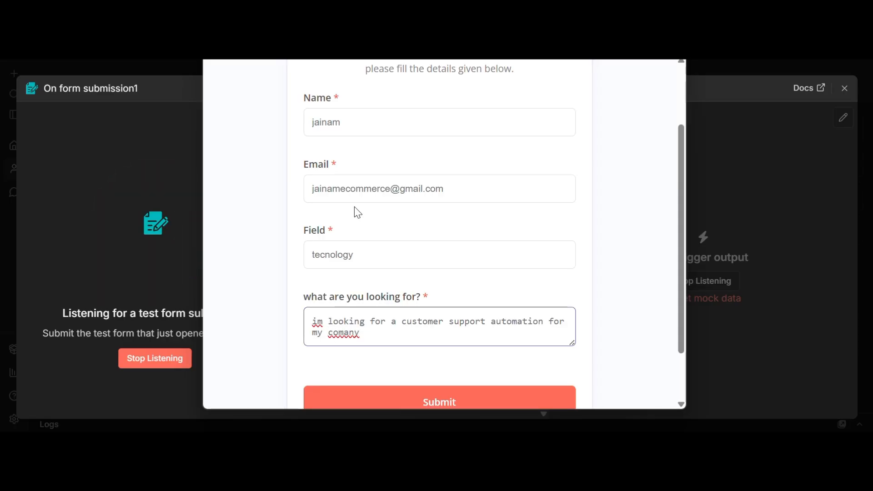
{"action": "key", "text": "BackSpace"}
{"action": "key", "text": "BackSpace"}
{"action": "key", "text": "BackSpace"}
{"action": "key", "text": "BackSpace"}
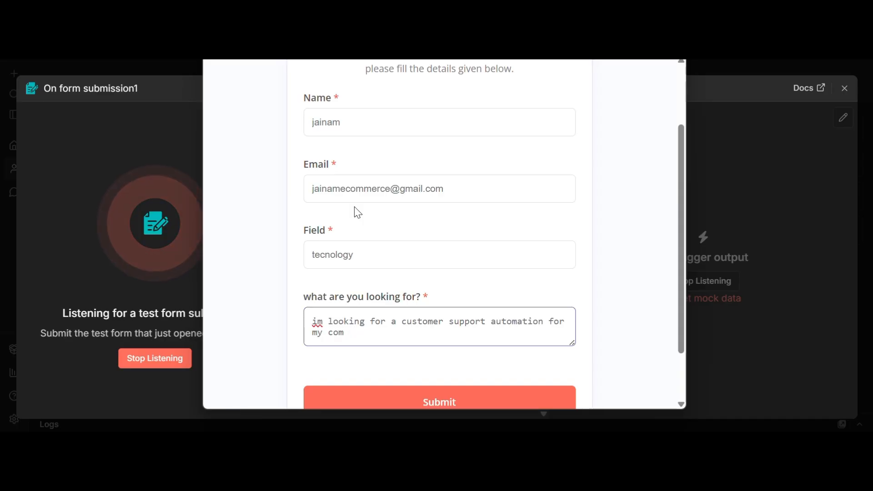
{"action": "type", "text": "pany"}
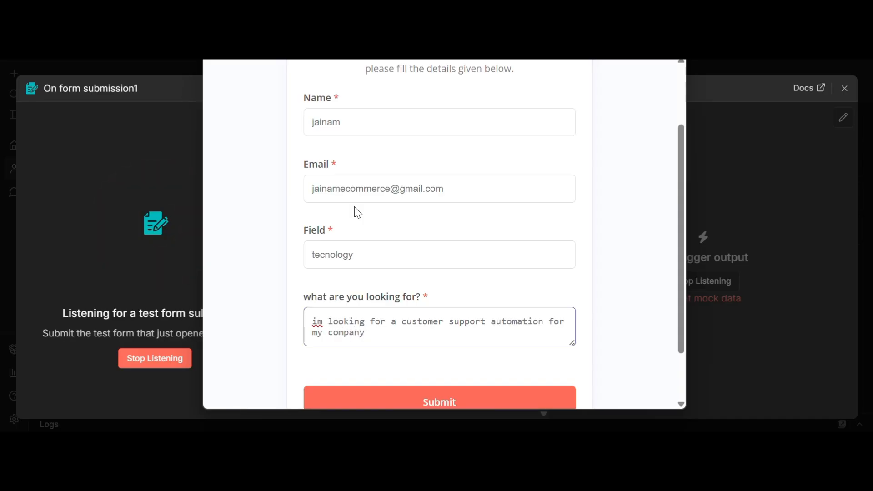
{"action": "scroll", "coordinate": [353, 206], "scroll_direction": "down", "scroll_amount": 2}
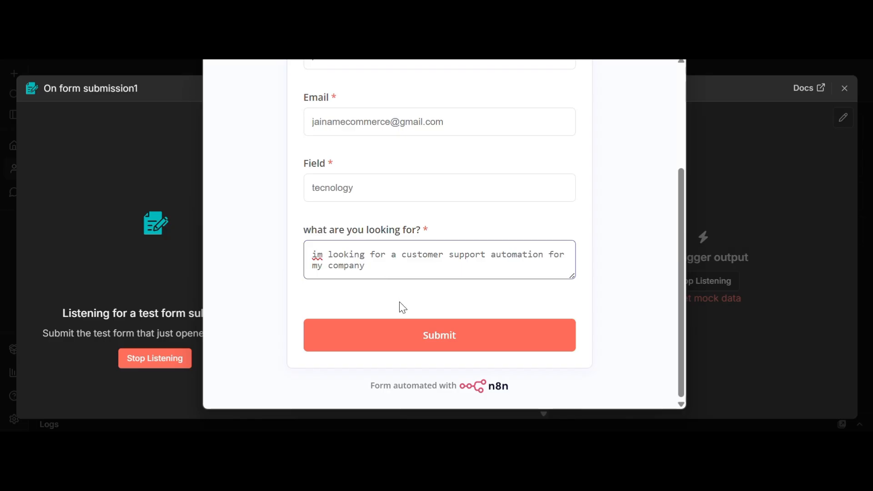
{"action": "left_click", "coordinate": [398, 335]}
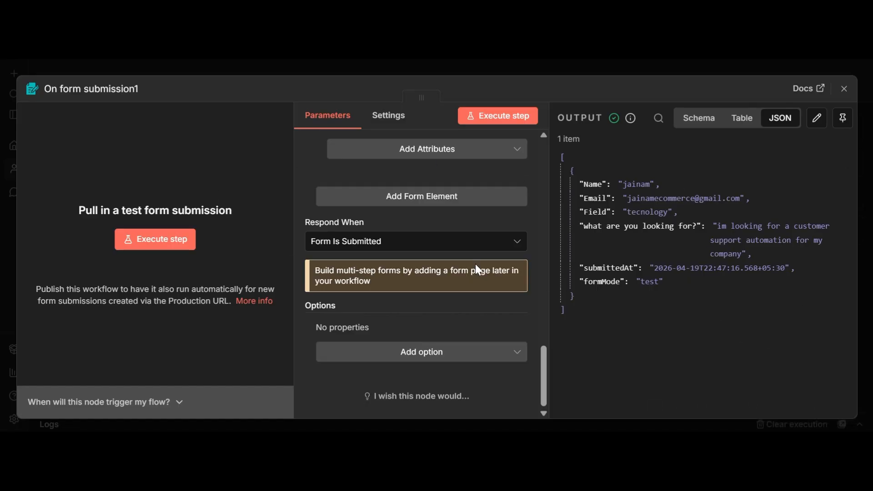
Pin the form trigger's test output and move the trigger node further left.
{"action": "left_click", "coordinate": [843, 91]}
{"action": "mouse_move", "coordinate": [470, 250]}
{"action": "left_click", "coordinate": [481, 213]}
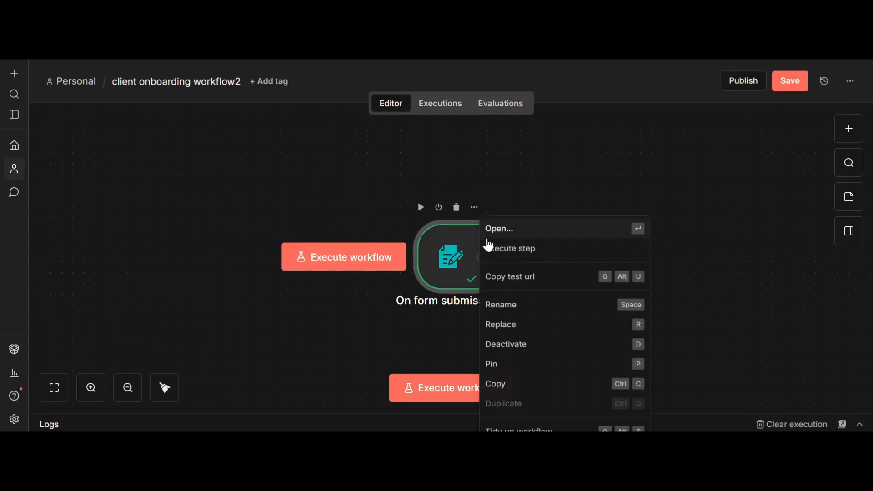
{"action": "left_click", "coordinate": [504, 370]}
{"action": "left_click_drag", "start_coordinate": [440, 257], "coordinate": [288, 238]}
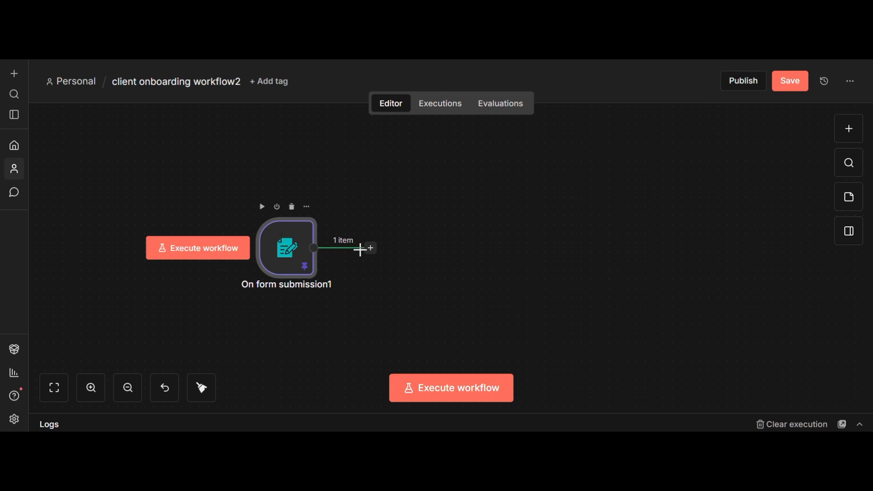
Add an AI Agent node from the AI category after the form trigger.
{"action": "left_click", "coordinate": [371, 249]}
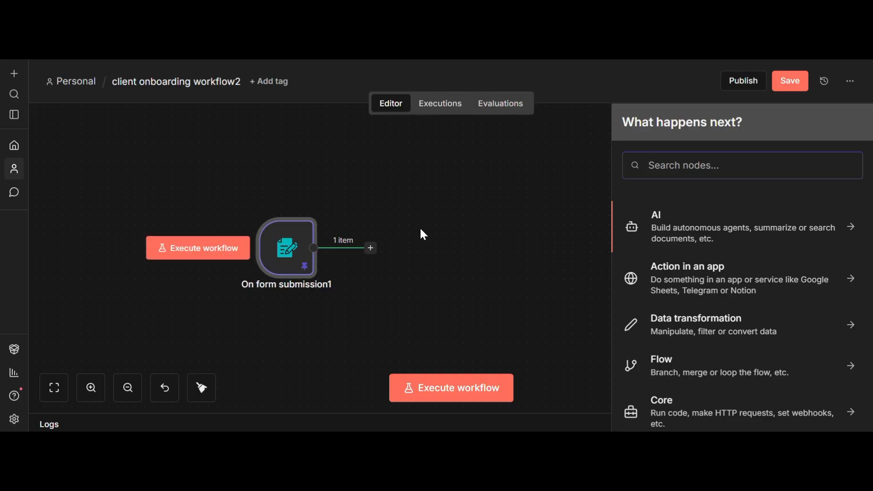
{"action": "left_click", "coordinate": [677, 218]}
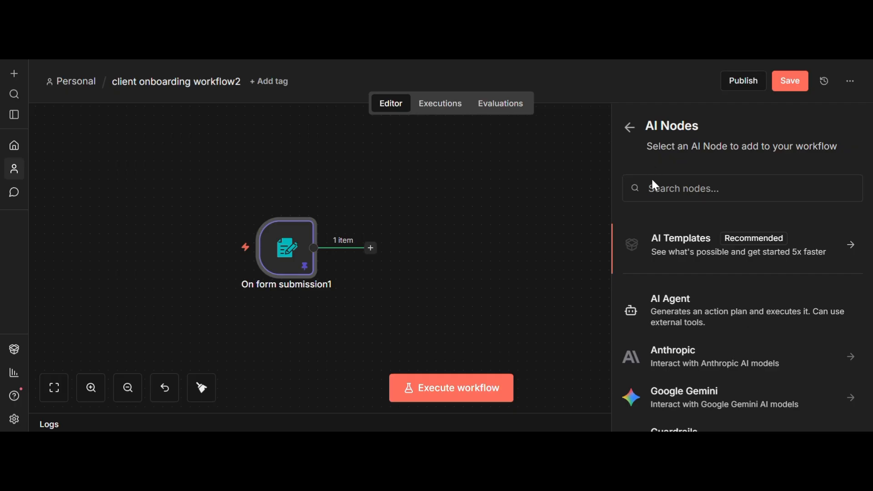
{"action": "left_click", "coordinate": [682, 309]}
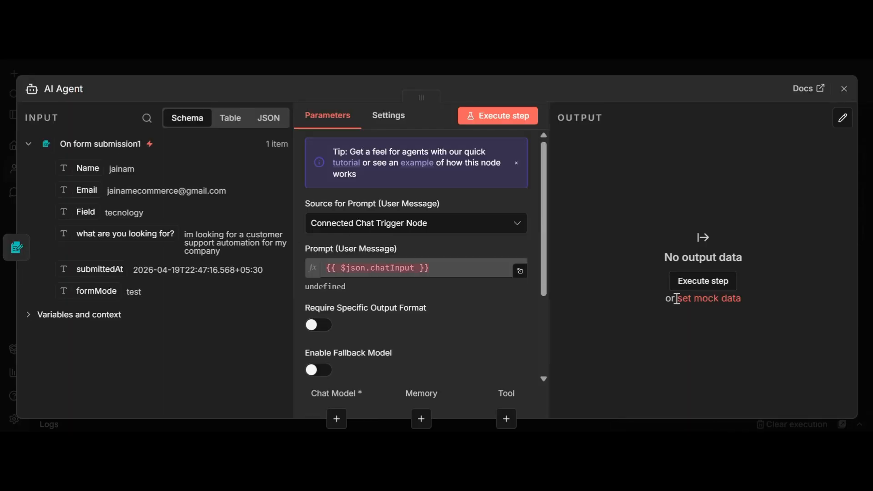
Set Source for Prompt to 'Define below' and make the Prompt an expression.
{"action": "left_click", "coordinate": [451, 231]}
{"action": "left_click", "coordinate": [445, 310]}
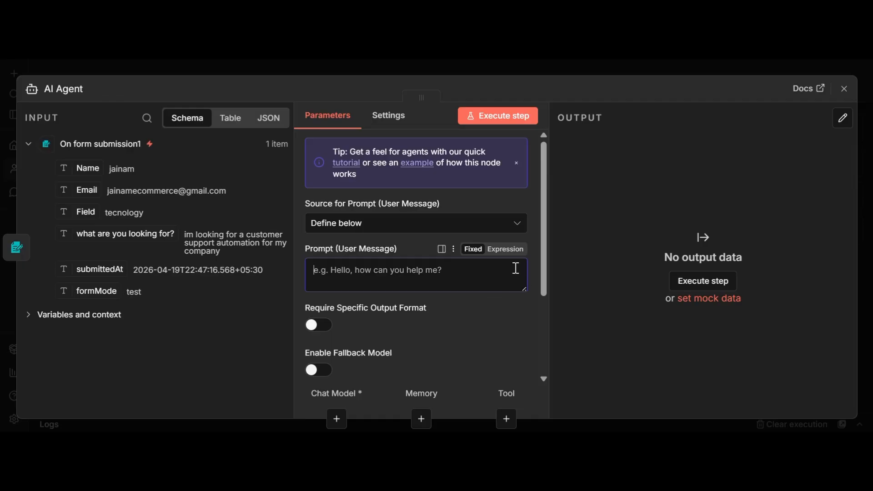
{"action": "left_click", "coordinate": [514, 249]}
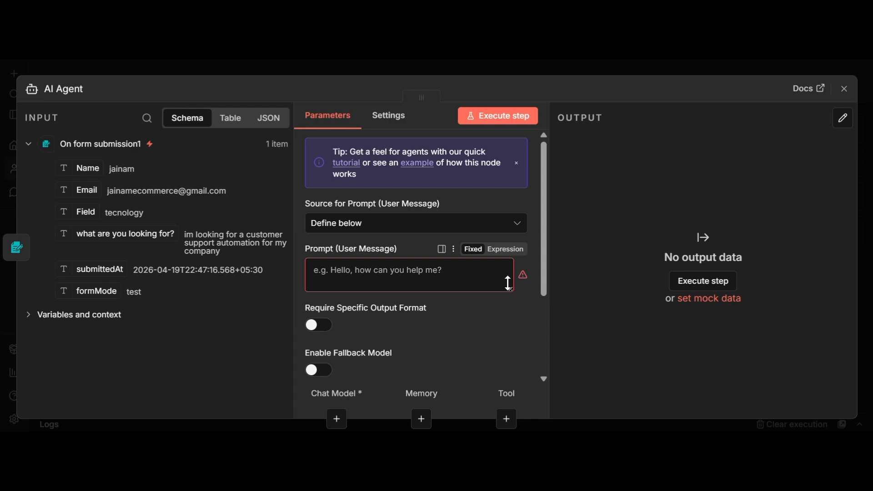
{"action": "left_click", "coordinate": [504, 250]}
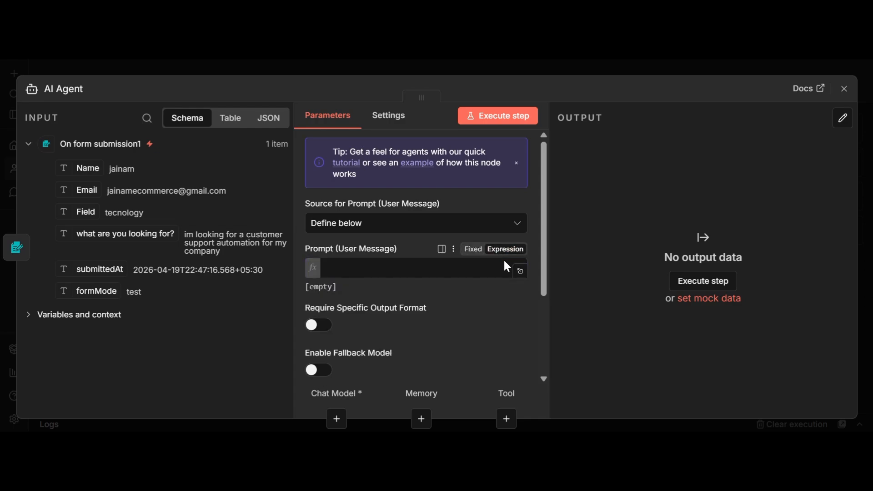
{"action": "left_click", "coordinate": [521, 271]}
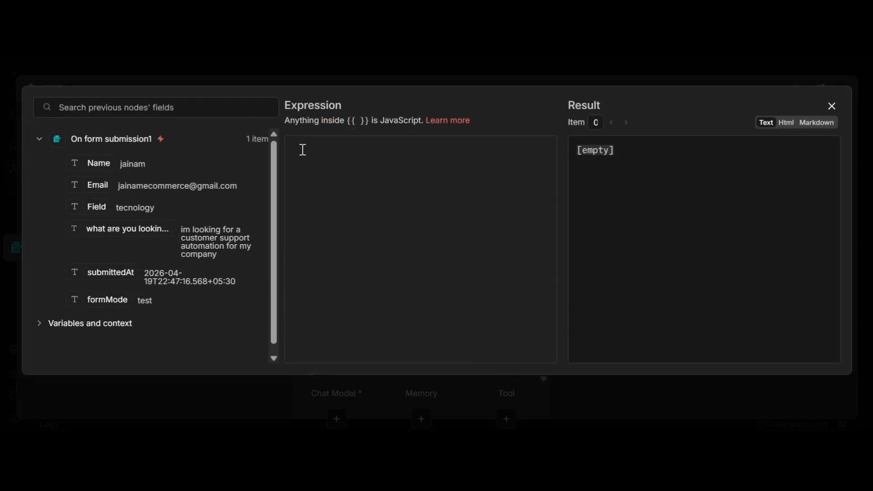
Write prompt lines 'Name of client-', 'Email of client-', 'Feild of the client-', 'what client is looking for from us'.
{"action": "left_click", "coordinate": [315, 164]}
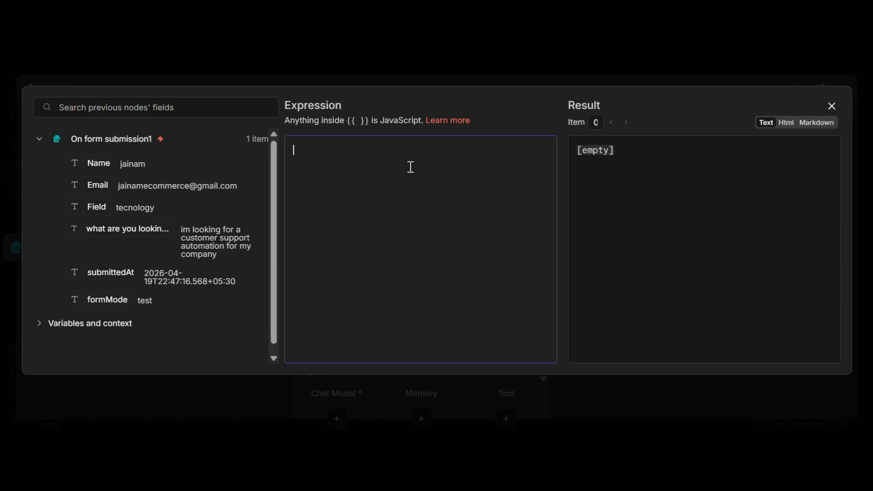
{"action": "type", "text": "Name-"}
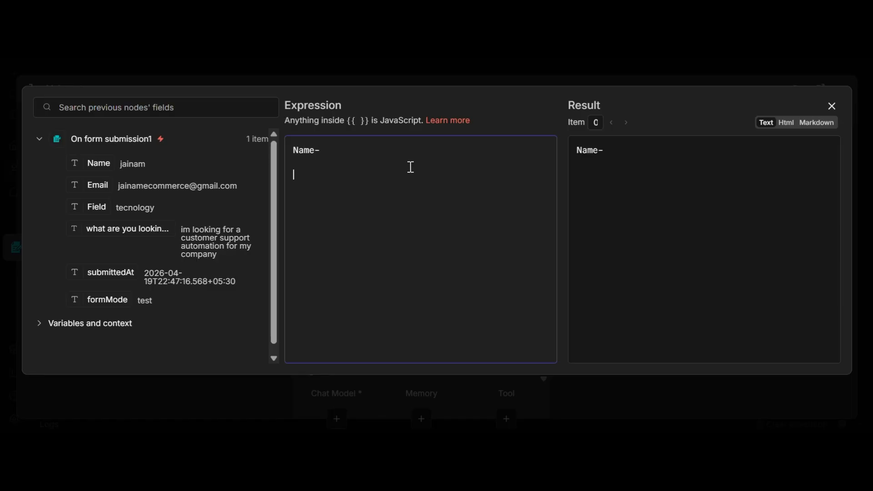
{"action": "key", "text": "BackSpace"}
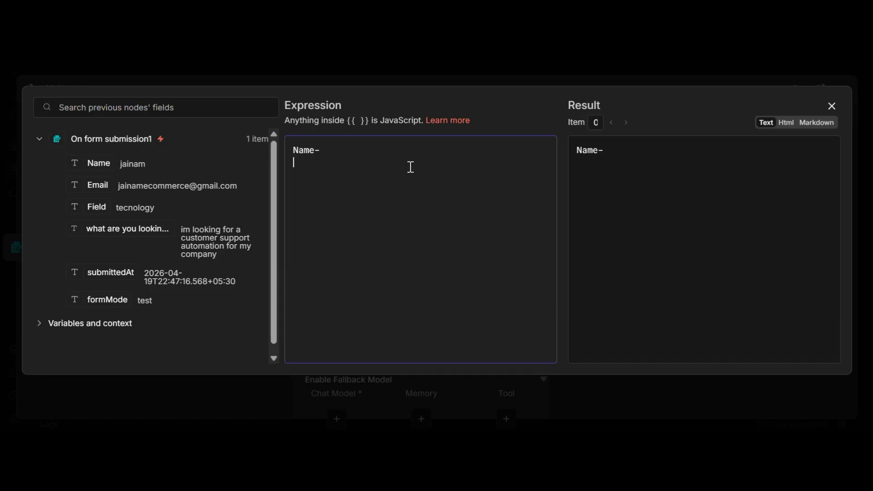
{"action": "key", "text": "BackSpace"}
{"action": "key", "text": "BackSpace"}
{"action": "type", "text": "of c"}
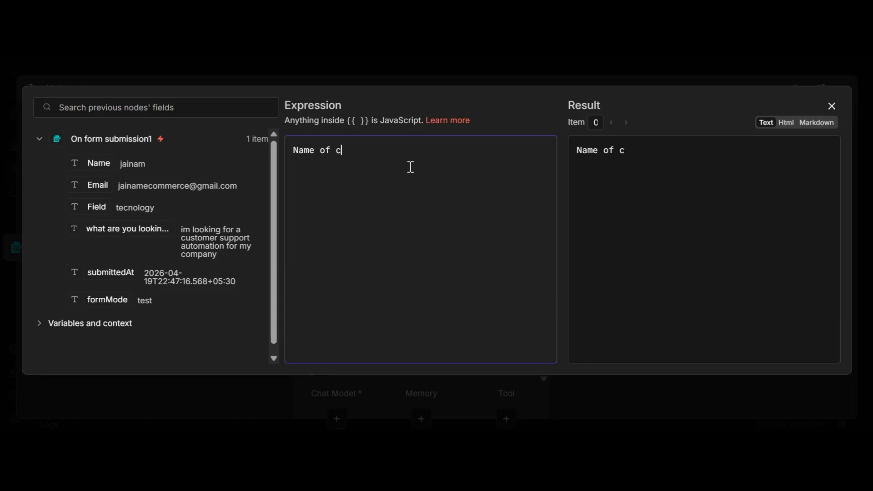
{"action": "type", "text": "lient-"}
{"action": "key", "text": "Return"}
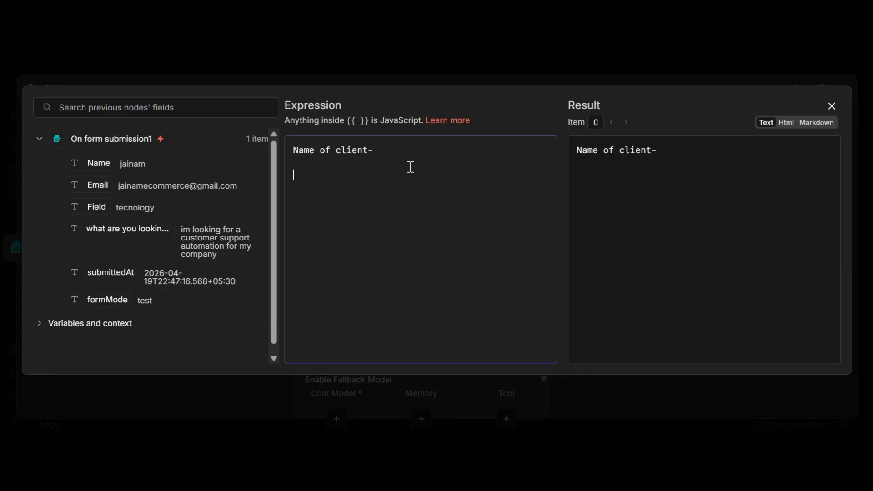
{"action": "type", "text": "Email of "}
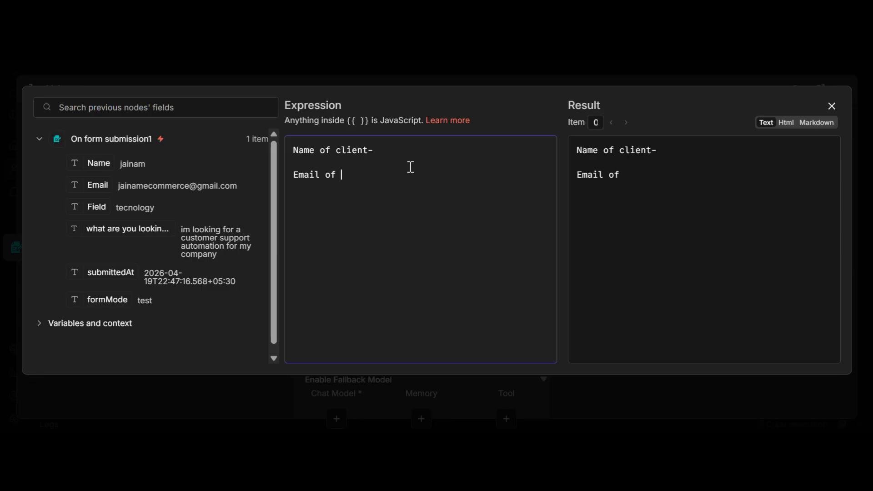
{"action": "type", "text": "client-"}
{"action": "key", "text": "Return"}
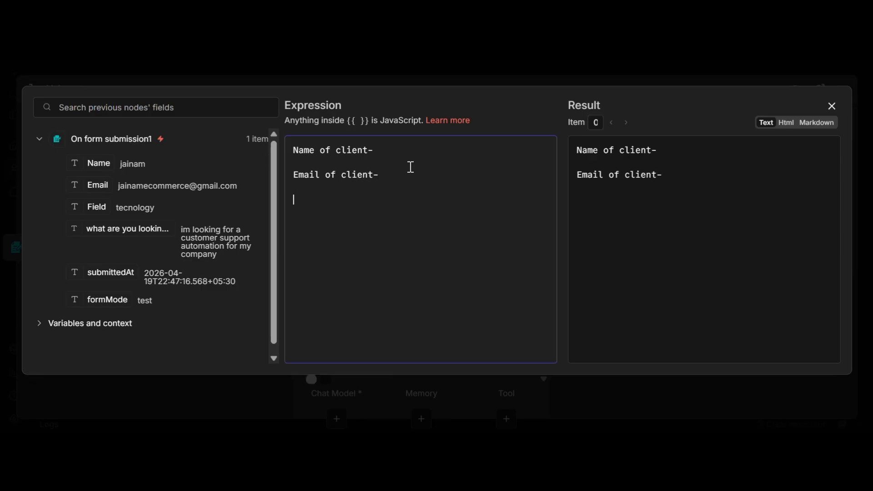
{"action": "type", "text": "Feild of t"}
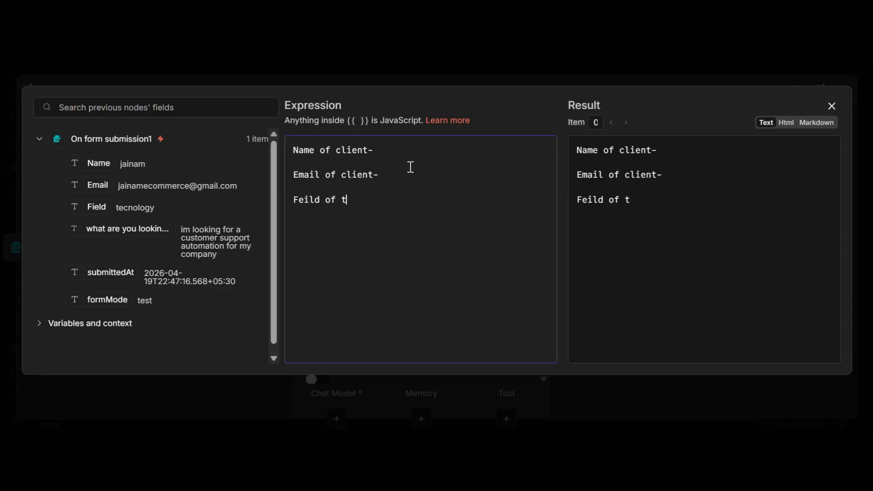
{"action": "type", "text": "he client"}
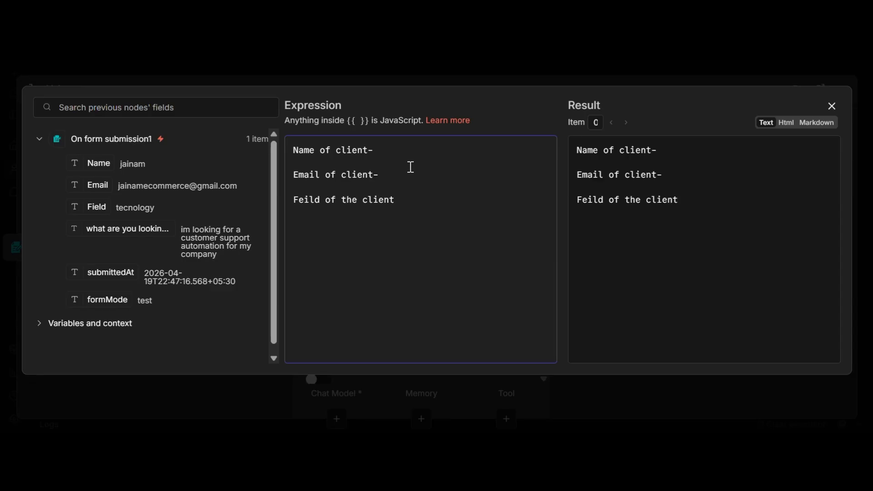
{"action": "type", "text": "-"}
{"action": "key", "text": "Return"}
{"action": "type", "text": "what client"}
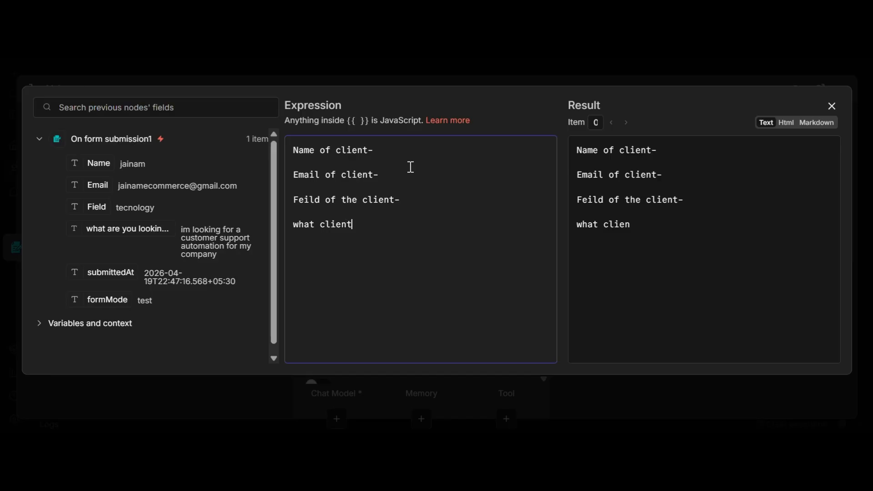
{"action": "type", "text": " is looking"}
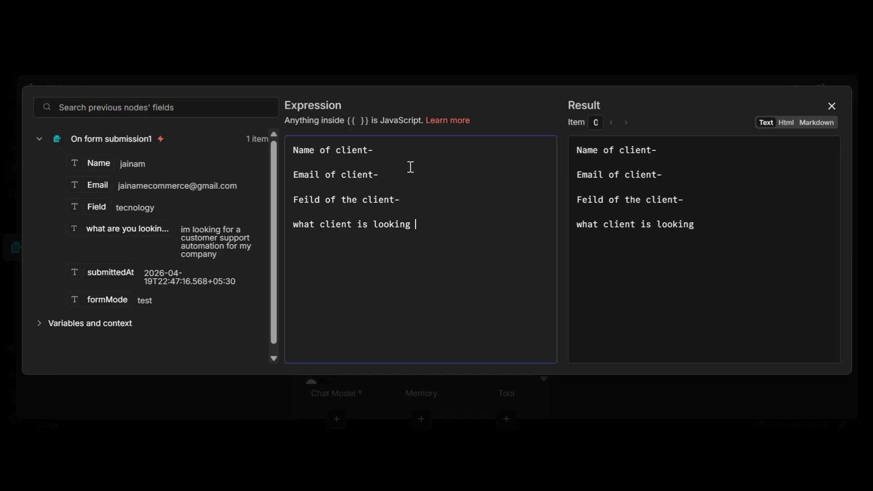
{"action": "type", "text": " for from us-"}
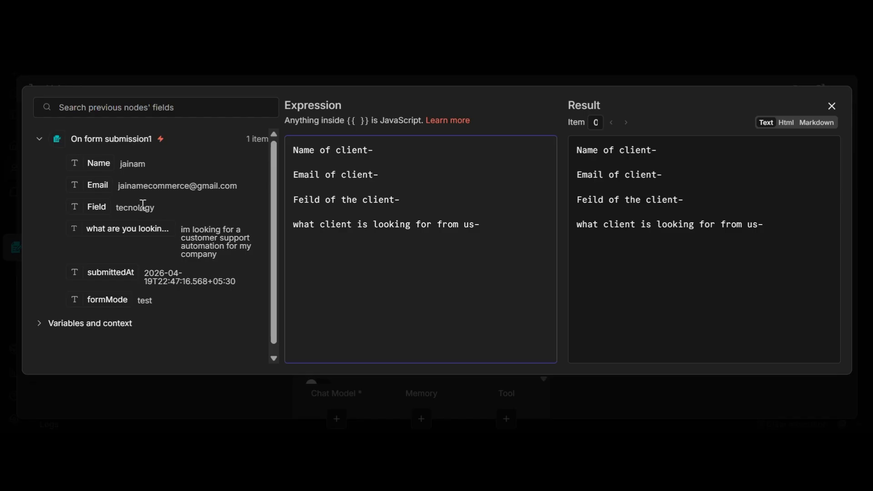
Insert the submitted Name, Email, Field and 'what are you looking for?' values after their prompt labels.
{"action": "left_click_drag", "start_coordinate": [99, 168], "coordinate": [398, 148]}
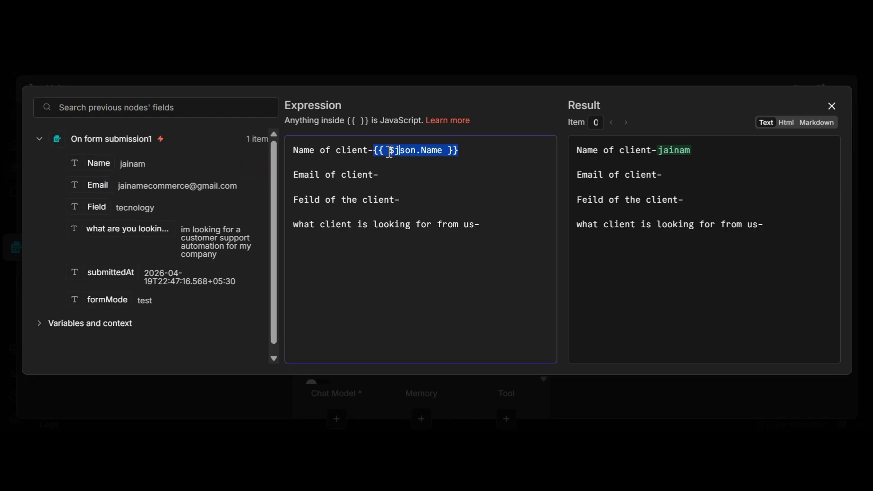
{"action": "left_click_drag", "start_coordinate": [93, 191], "coordinate": [432, 176]}
{"action": "left_click_drag", "start_coordinate": [99, 206], "coordinate": [413, 190]}
{"action": "key", "text": "ctrl+z"}
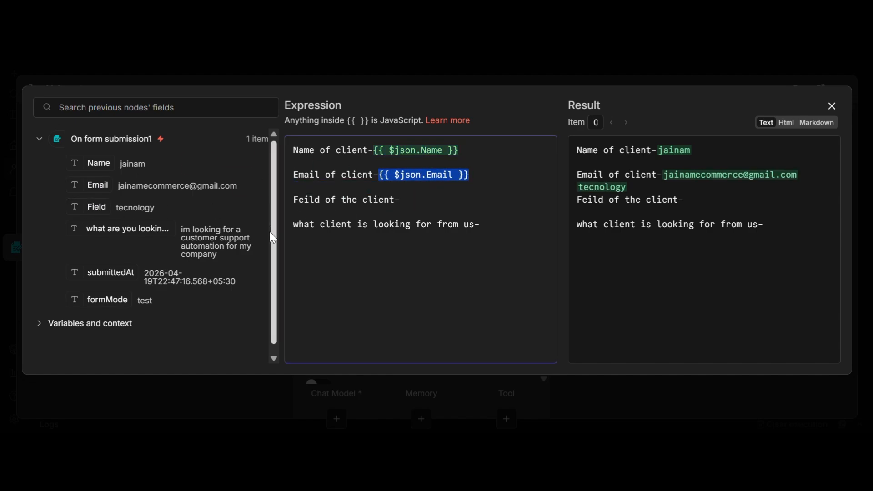
{"action": "left_click_drag", "start_coordinate": [94, 206], "coordinate": [471, 200]}
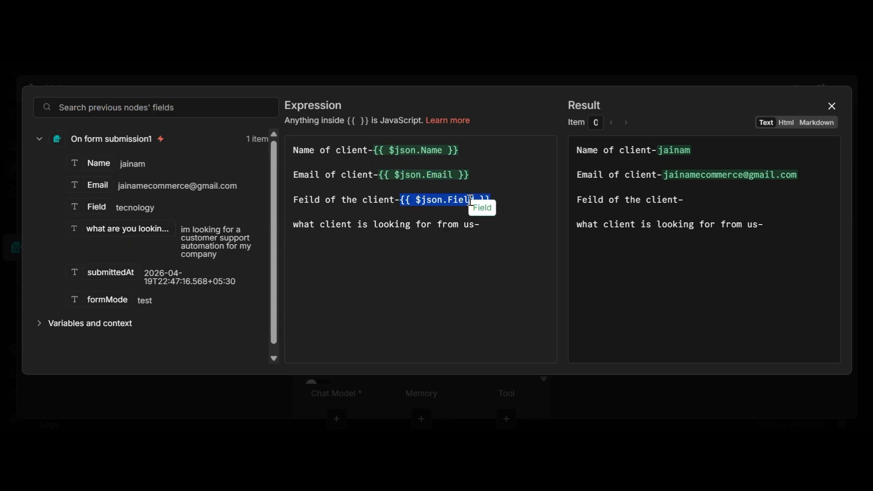
{"action": "left_click_drag", "start_coordinate": [91, 228], "coordinate": [485, 224]}
Close the expression editor and the AI Agent panel to get back to the canvas.
{"action": "left_click", "coordinate": [539, 276]}
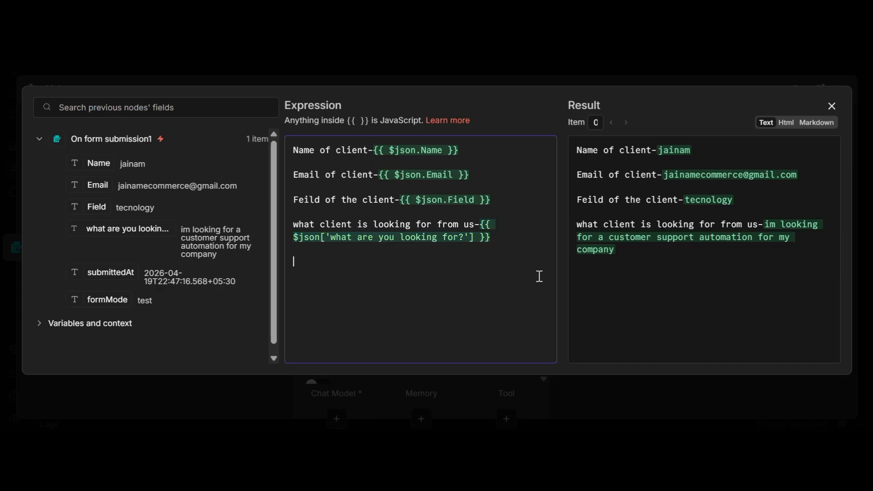
{"action": "left_click", "coordinate": [836, 109]}
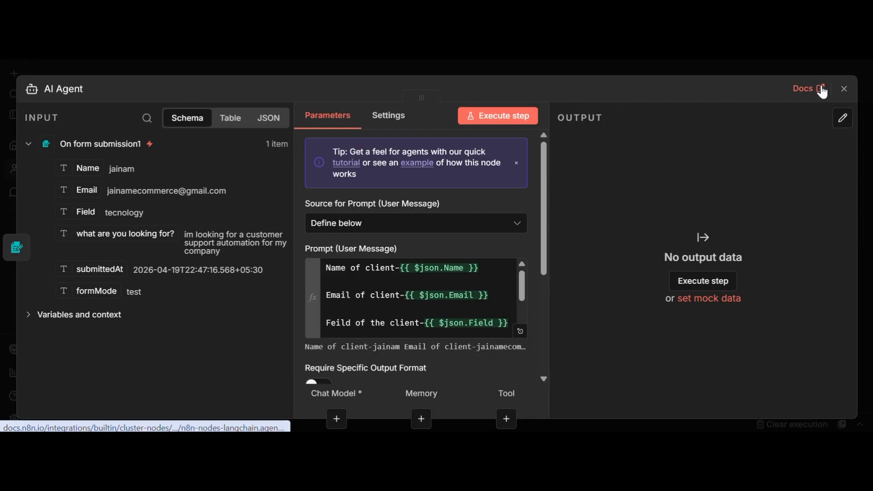
{"action": "left_click", "coordinate": [844, 89]}
Attach an OpenAI Chat Model (gpt-4.1-mini) to the AI Agent's Chat Model slot.
{"action": "scroll", "coordinate": [450, 304], "scroll_direction": "down", "scroll_amount": 1}
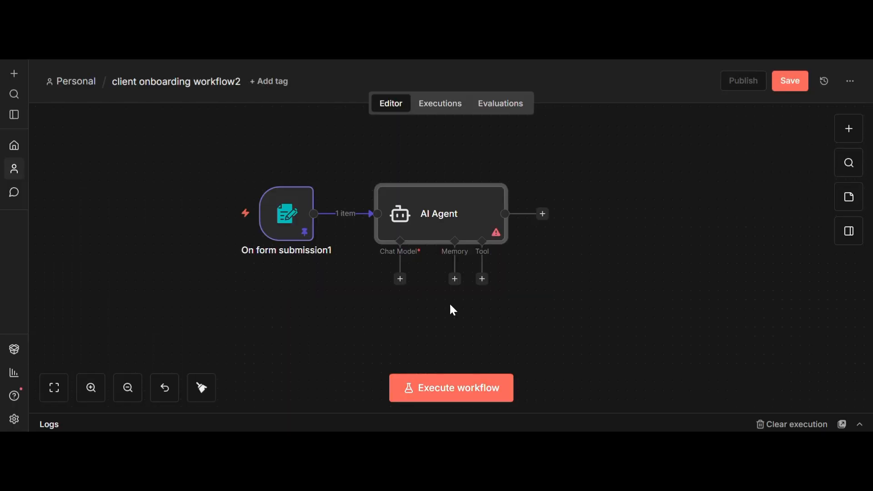
{"action": "left_click", "coordinate": [400, 279]}
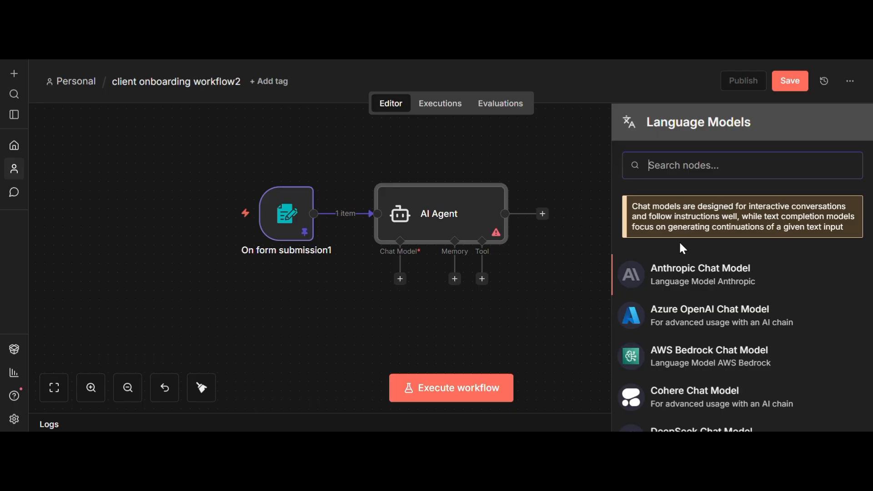
{"action": "type", "text": "chat"}
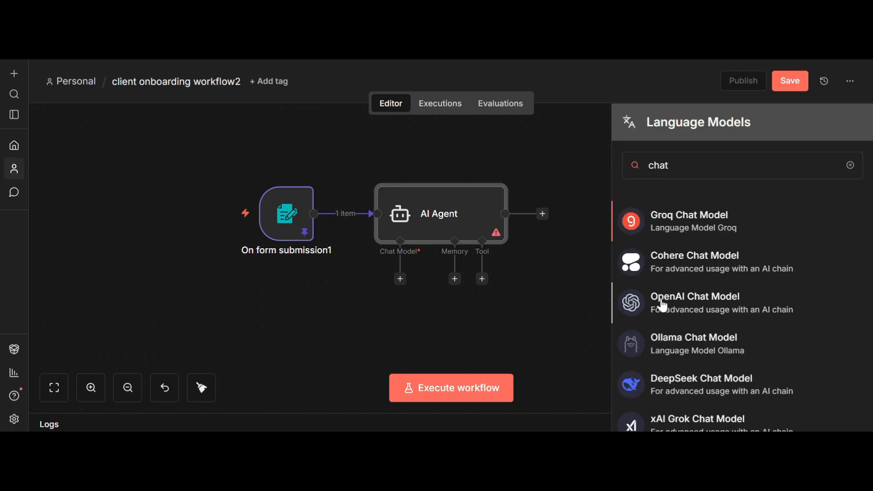
{"action": "left_click", "coordinate": [659, 304]}
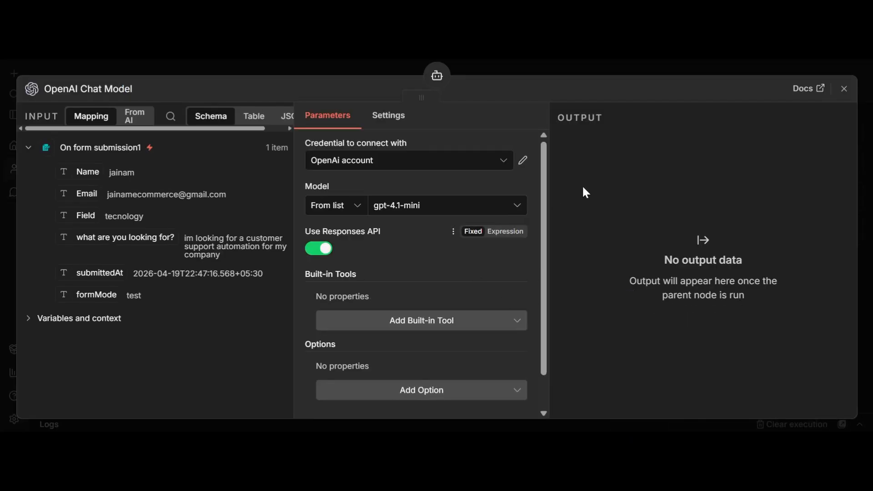
{"action": "left_click", "coordinate": [845, 89]}
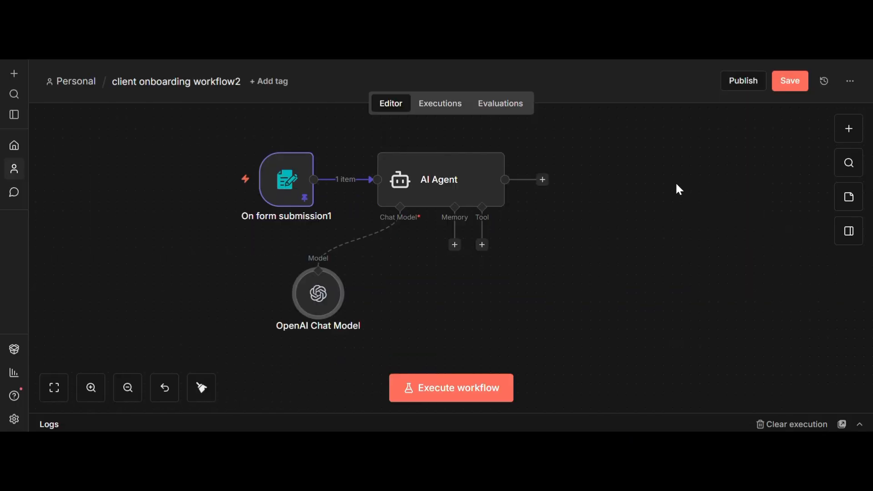
{"action": "scroll", "coordinate": [677, 185], "scroll_direction": "down", "scroll_amount": 1}
Open the AI Agent's settings and add the System Message option.
{"action": "scroll", "coordinate": [460, 211], "scroll_direction": "up", "scroll_amount": 2}
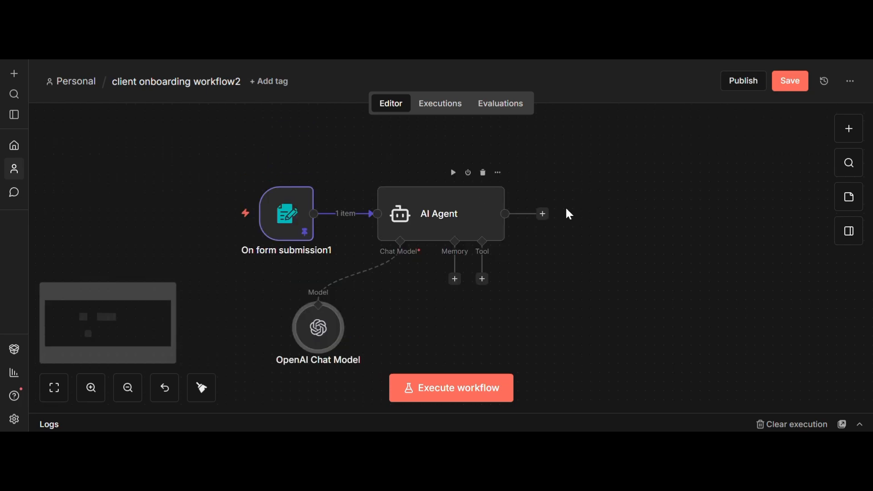
{"action": "scroll", "coordinate": [587, 237], "scroll_direction": "down", "scroll_amount": 1}
{"action": "left_click", "coordinate": [451, 179]}
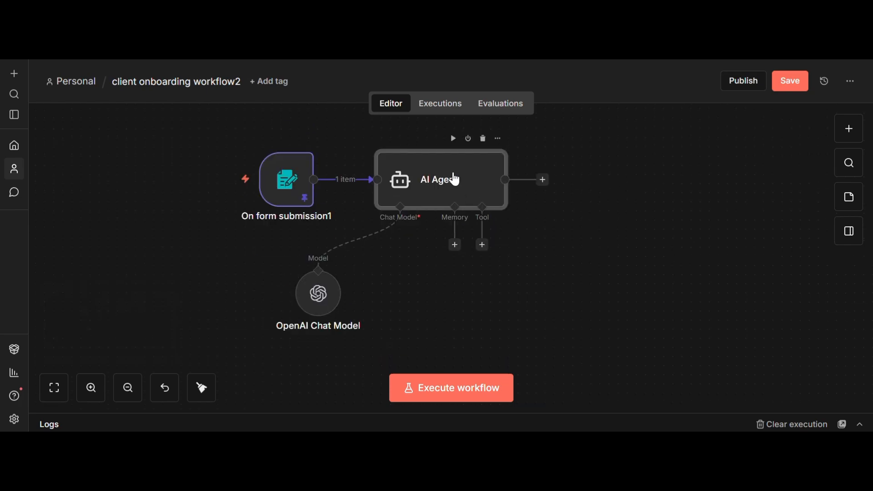
{"action": "key", "text": "Return"}
{"action": "scroll", "coordinate": [409, 296], "scroll_direction": "down", "scroll_amount": 5}
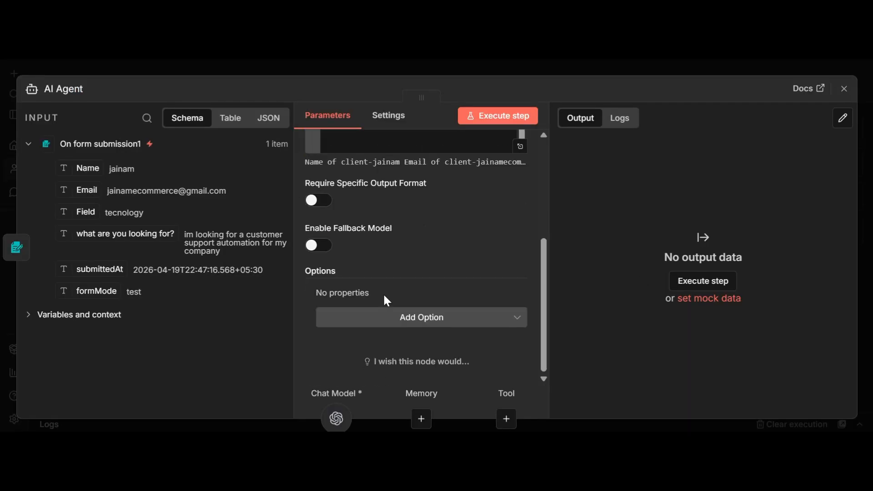
{"action": "left_click", "coordinate": [402, 318]}
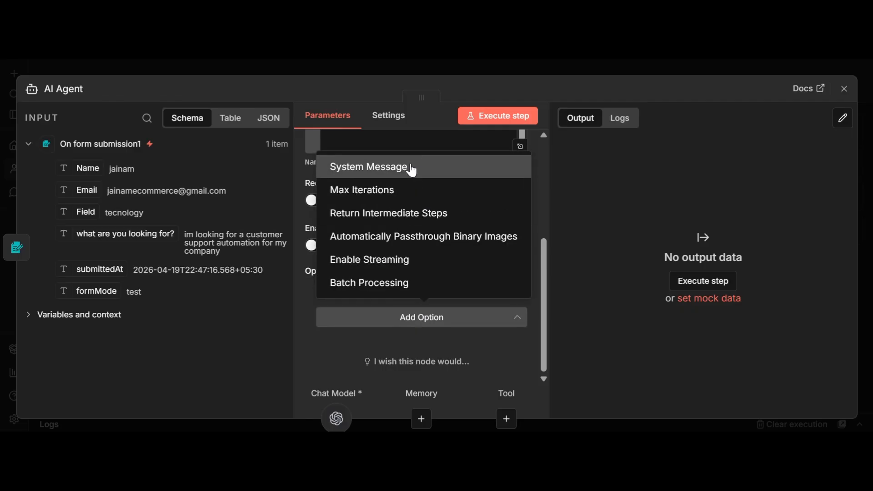
{"action": "left_click", "coordinate": [409, 167]}
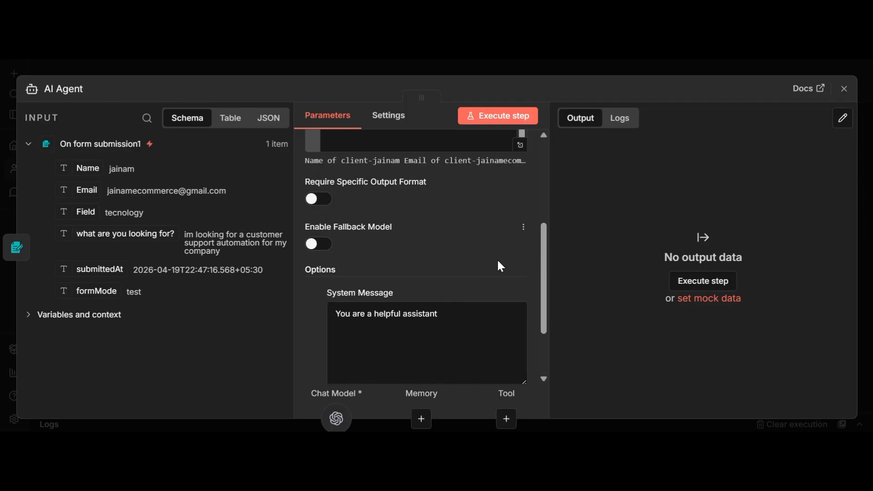
Select the default 'You are a helpful assistant' system message text.
{"action": "scroll", "coordinate": [499, 259], "scroll_direction": "up", "scroll_amount": 5}
{"action": "scroll", "coordinate": [339, 261], "scroll_direction": "down", "scroll_amount": 2}
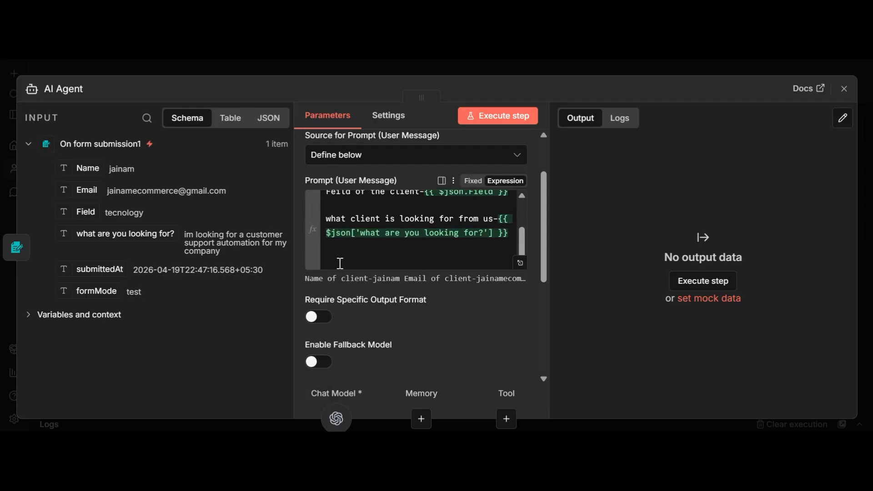
{"action": "scroll", "coordinate": [392, 254], "scroll_direction": "up", "scroll_amount": 3}
{"action": "scroll", "coordinate": [397, 257], "scroll_direction": "up", "scroll_amount": 2}
{"action": "scroll", "coordinate": [402, 258], "scroll_direction": "down", "scroll_amount": 3}
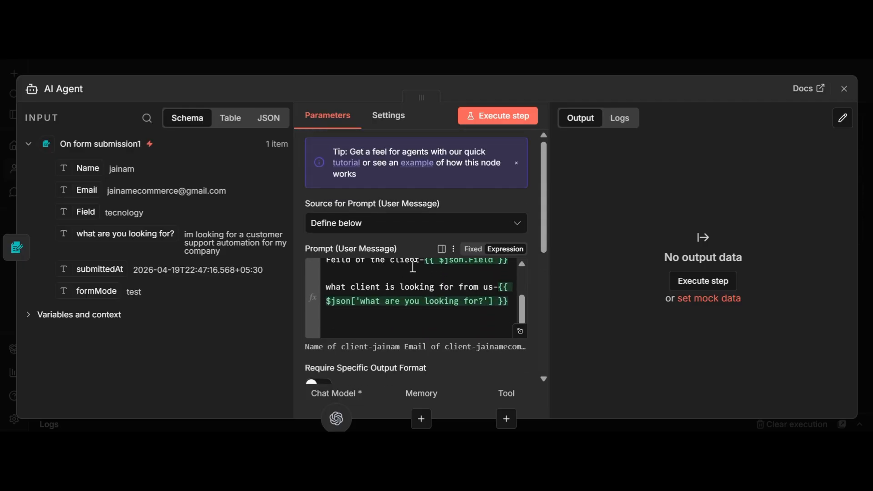
{"action": "scroll", "coordinate": [412, 260], "scroll_direction": "down", "scroll_amount": 6}
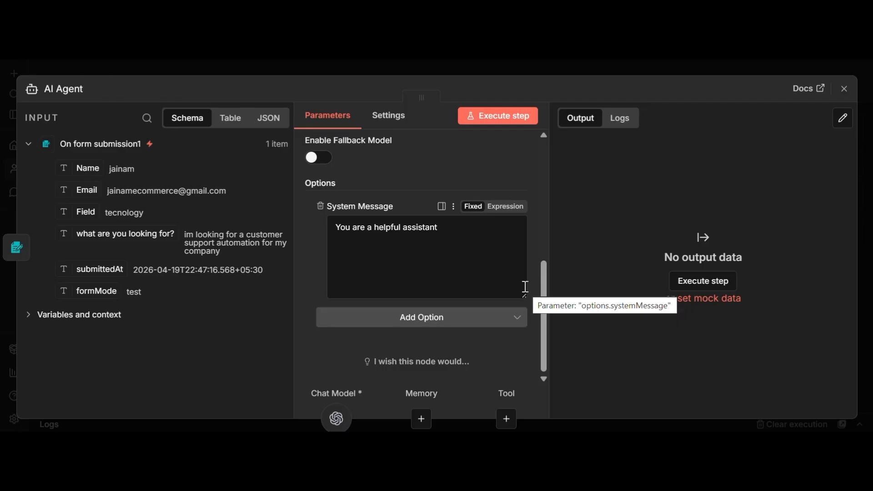
{"action": "left_click_drag", "start_coordinate": [448, 228], "coordinate": [319, 227]}
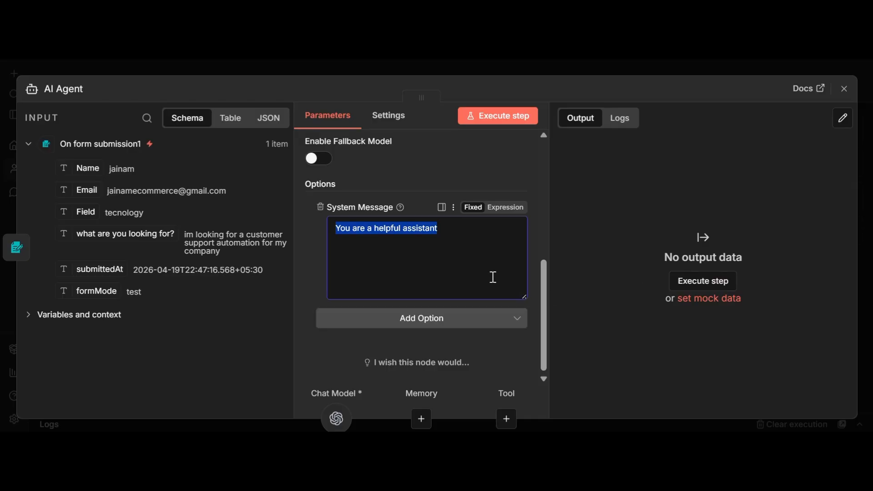
{"action": "scroll", "coordinate": [491, 275], "scroll_direction": "up", "scroll_amount": 5}
{"action": "scroll", "coordinate": [423, 240], "scroll_direction": "up", "scroll_amount": 3}
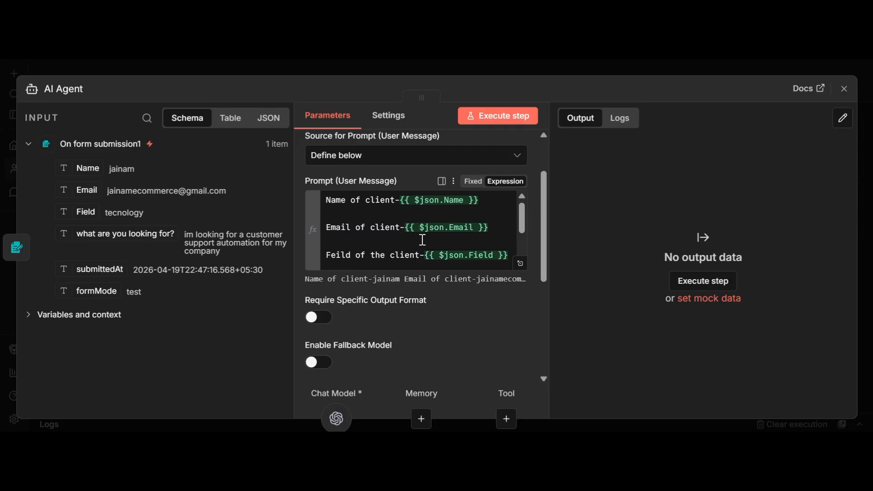
{"action": "scroll", "coordinate": [430, 246], "scroll_direction": "down", "scroll_amount": 5}
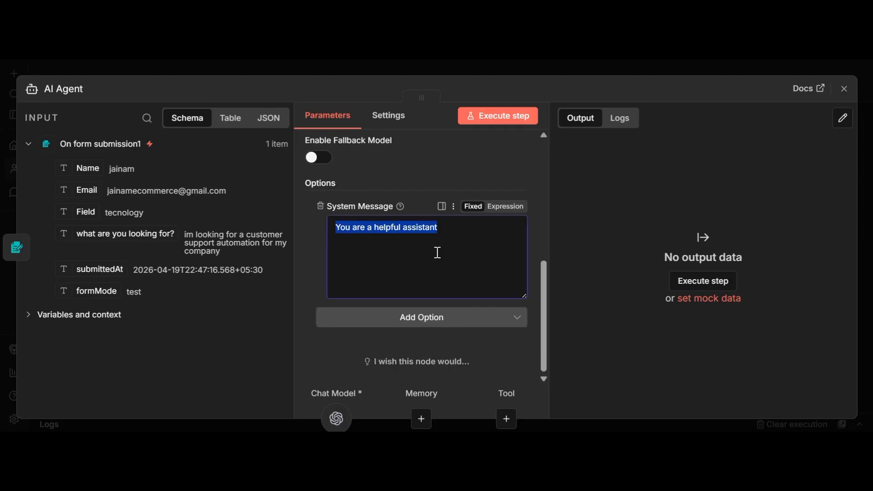
Rewrite the system message: an email expert, named founder of syncAi automations, introducing client details.
{"action": "key", "text": "BackSpace"}
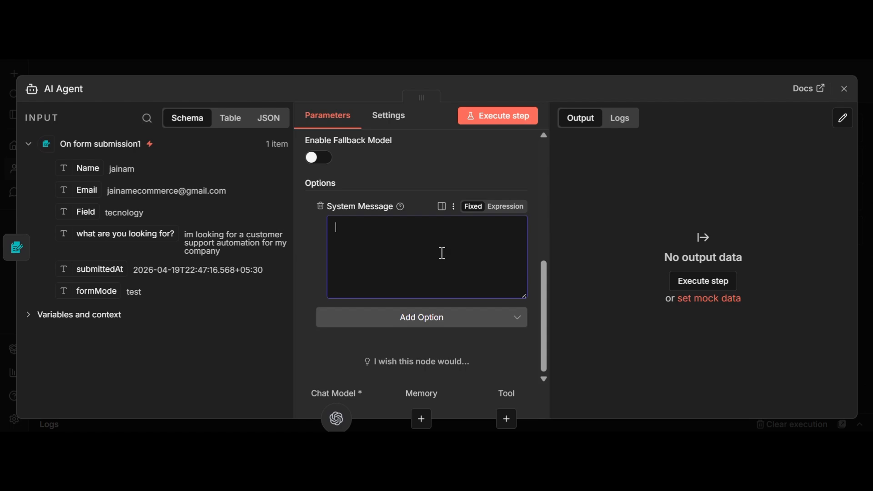
{"action": "type", "text": "you are an email expert"}
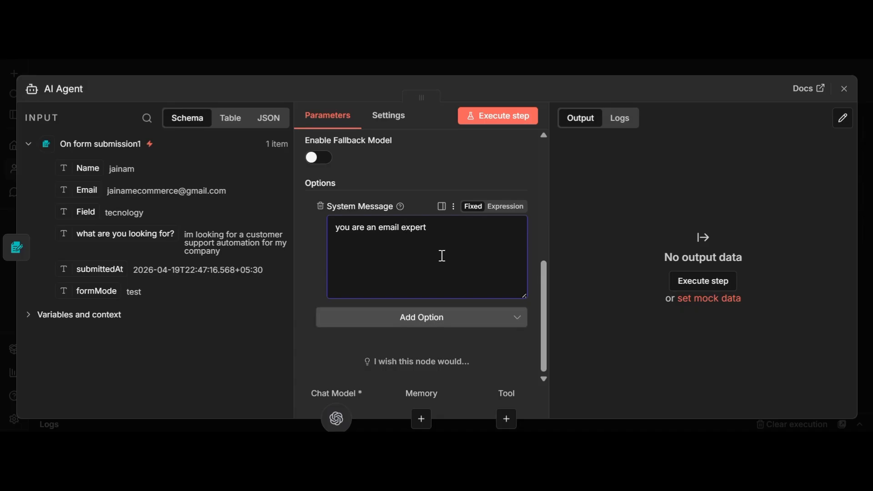
{"action": "type", "text": ". your name is mihir"}
{"action": "type", "text": "and"}
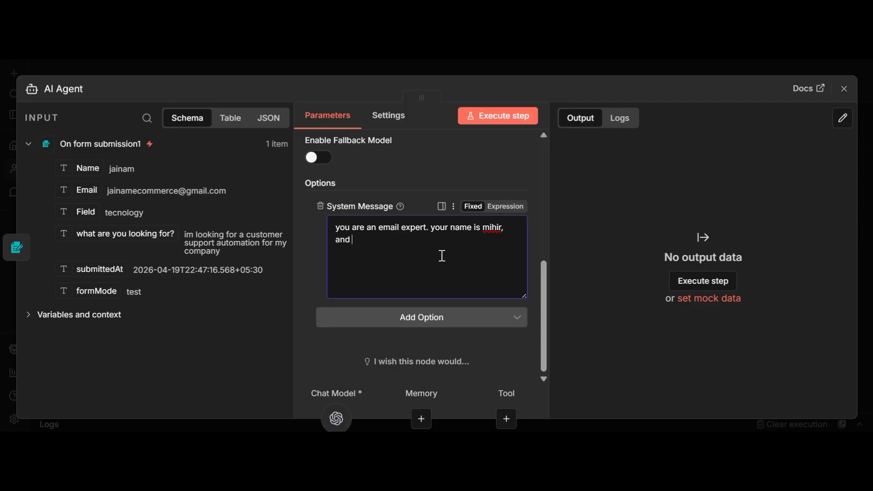
{"action": "type", "text": " you are a founderc"}
{"action": "key", "text": "BackSpace"}
{"action": "type", "text": "of syn"}
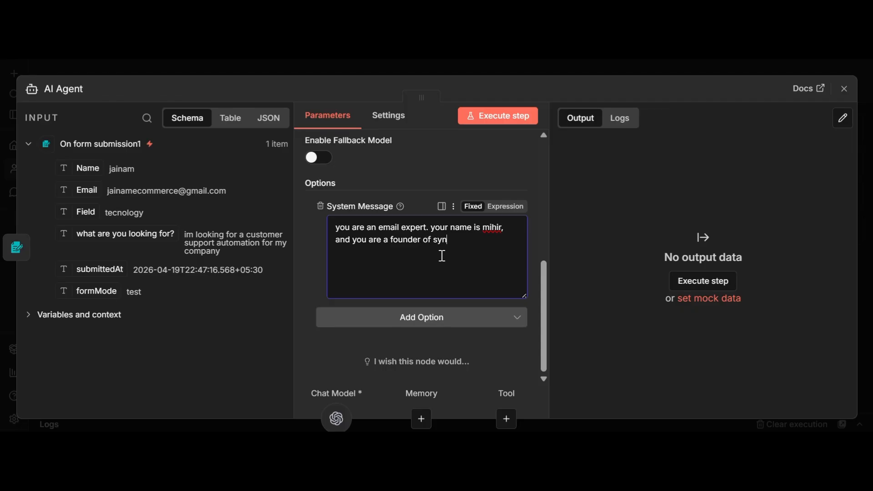
{"action": "type", "text": "cai"}
{"action": "key", "text": "BackSpace"}
{"action": "key", "text": "BackSpace"}
{"action": "type", "text": "Ai "}
{"action": "type", "text": "autom"}
{"action": "type", "text": "ations"}
{"action": "type", "text": "following"}
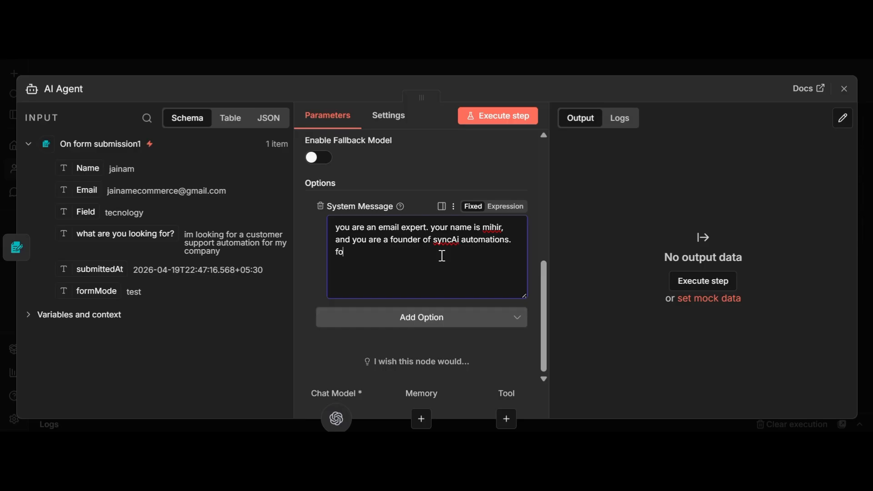
{"action": "type", "text": " dat"}
{"action": "type", "text": "etails are"}
{"action": "type", "text": " ot"}
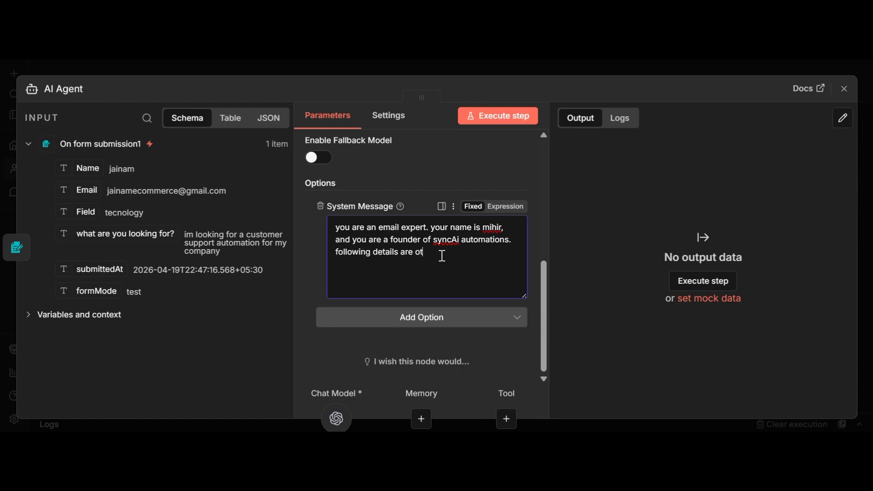
Finish the system message requesting a helpful, non-salesy introductory mail with no invented information.
{"action": "key", "text": "BackSpace"}
{"action": "type", "text": "f the"}
{"action": "type", "text": " u"}
{"action": "type", "text": "lient"}
{"action": "type", "text": ". "}
{"action": "type", "text": "ma"}
{"action": "key", "text": "BackSpace"}
{"action": "key", "text": "BackSpace"}
{"action": "type", "text": "generate an introduc"}
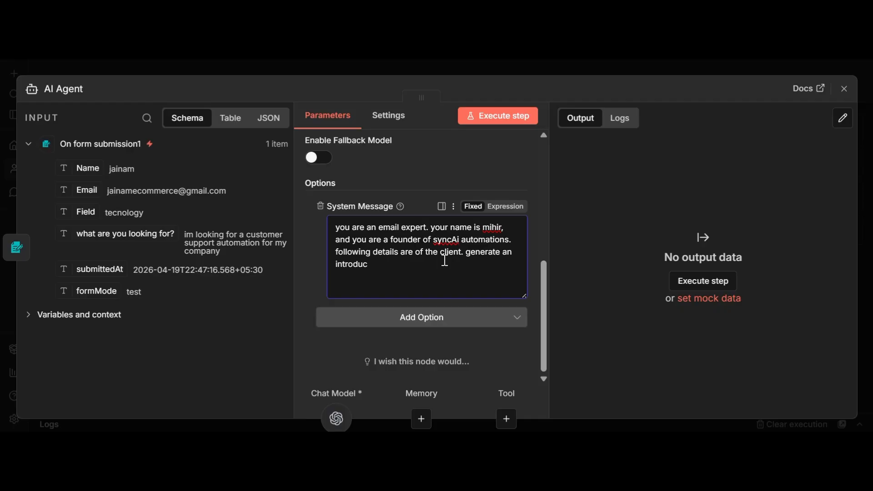
{"action": "type", "text": "tory mail for him. dont try to sel"}
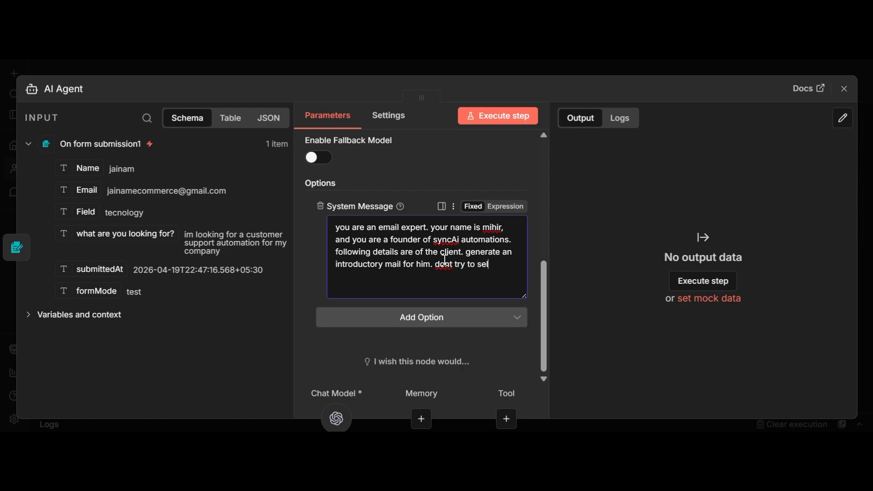
{"action": "type", "text": "l any thig"}
{"action": "key", "text": "BackSpace"}
{"action": "type", "text": "ng and keep "}
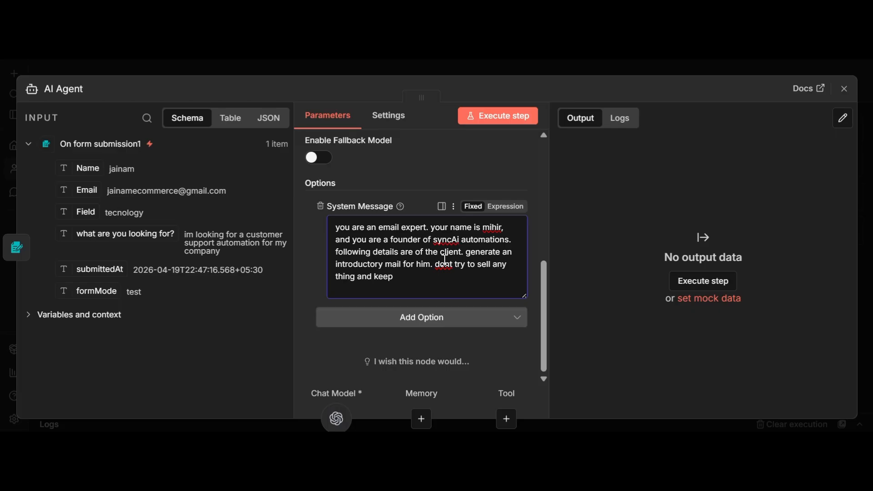
{"action": "type", "text": "it like we are trying to h"}
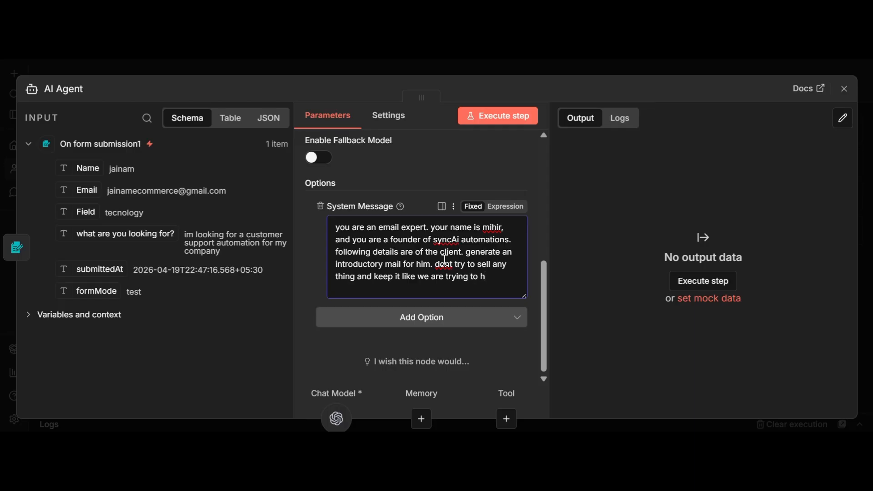
{"action": "type", "text": "elp. also dont generate"}
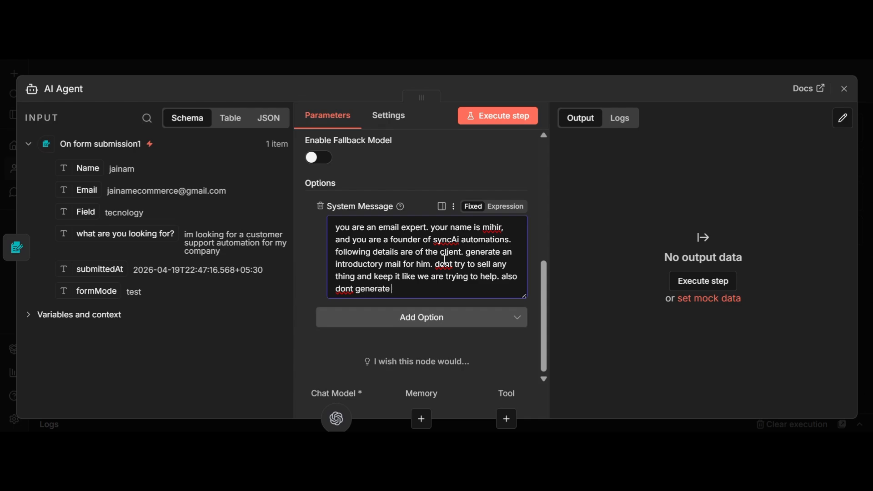
{"action": "type", "text": " any information on yo"}
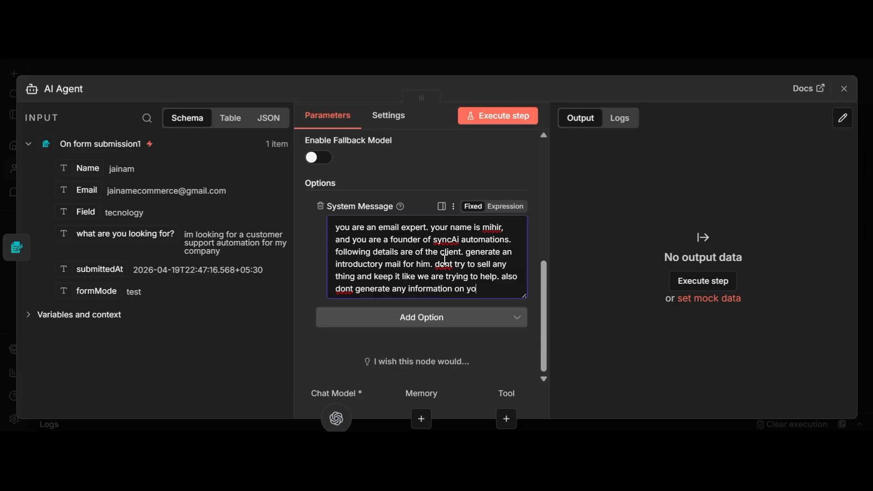
{"action": "type", "text": "ur own,"}
{"action": "key", "text": "BackSpace"}
{"action": "type", "text": "."}
{"action": "left_click", "coordinate": [845, 90]}
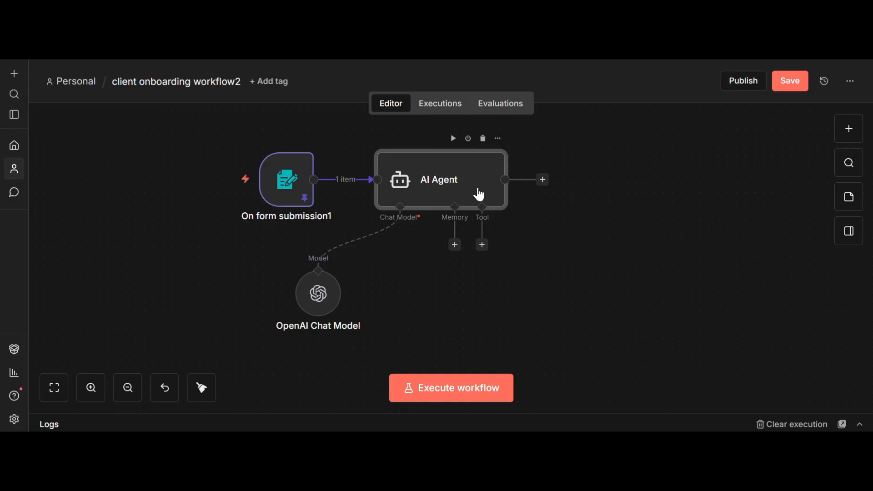
Reopen the AI Agent and review its expression-based Prompt (User Message).
{"action": "double_click", "coordinate": [454, 205]}
{"action": "scroll", "coordinate": [469, 227], "scroll_direction": "down", "scroll_amount": 6}
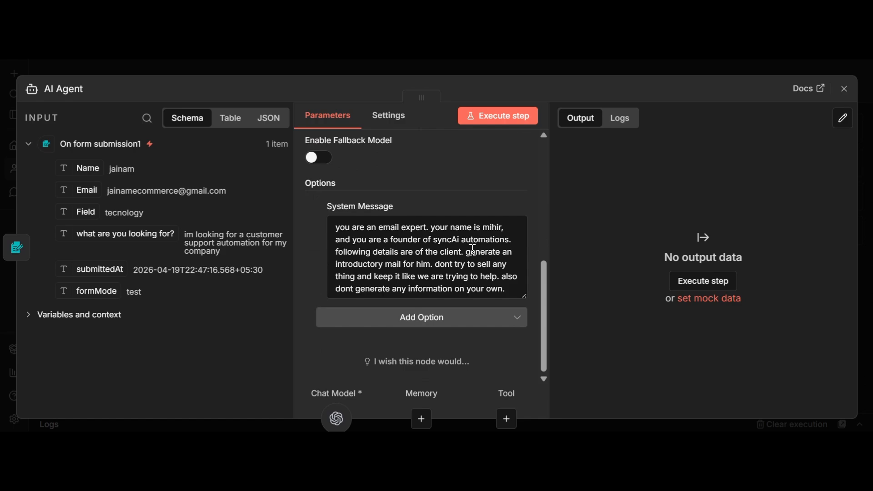
{"action": "scroll", "coordinate": [473, 250], "scroll_direction": "up", "scroll_amount": 5}
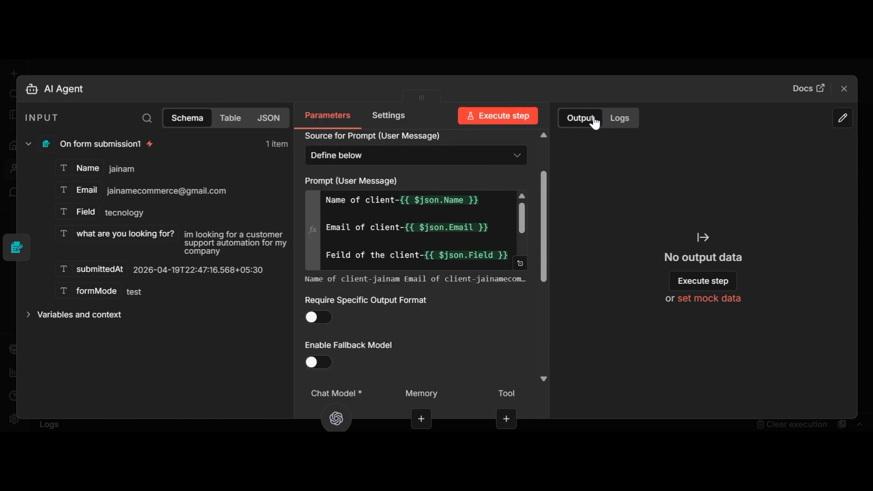
Execute the AI Agent and inspect the introductory customer-support-automation email it drafted.
{"action": "left_click", "coordinate": [845, 89]}
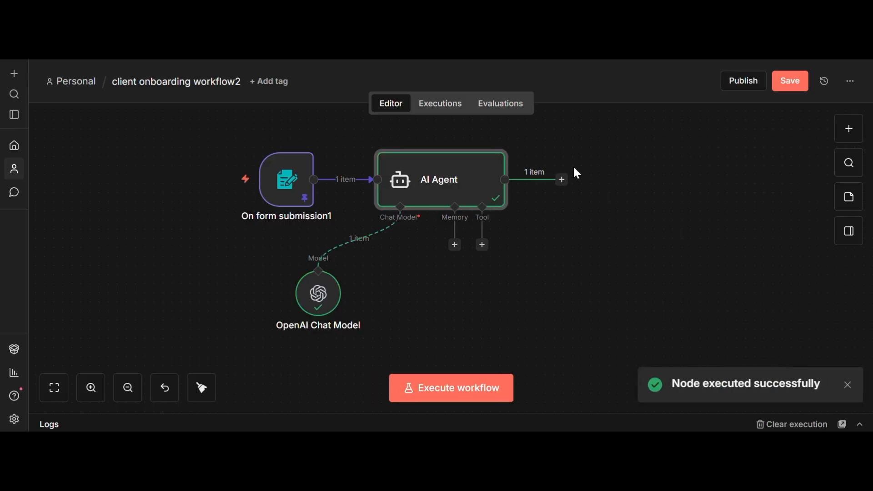
{"action": "double_click", "coordinate": [503, 183]}
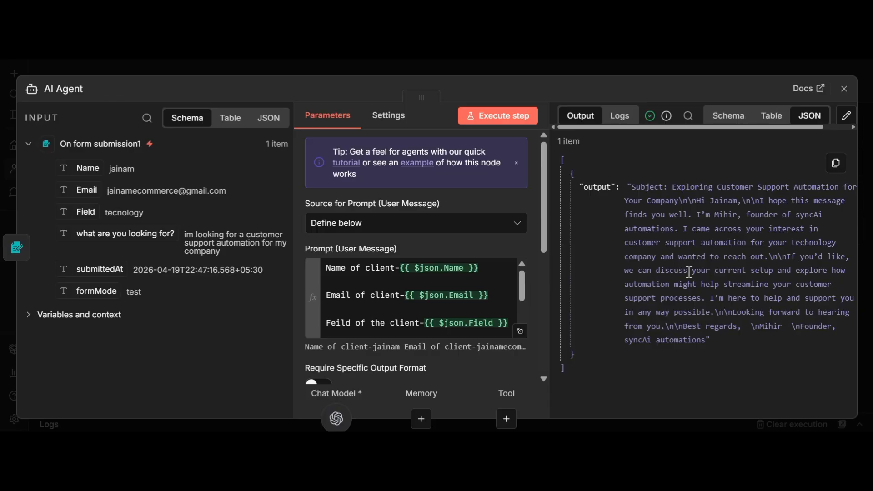
{"action": "left_click", "coordinate": [844, 88]}
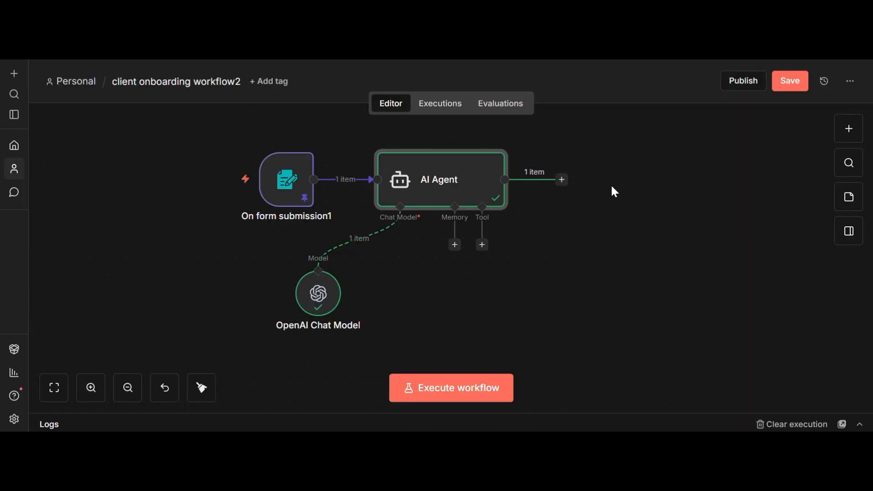
{"action": "mouse_move", "coordinate": [481, 173]}
{"action": "double_click", "coordinate": [499, 177]}
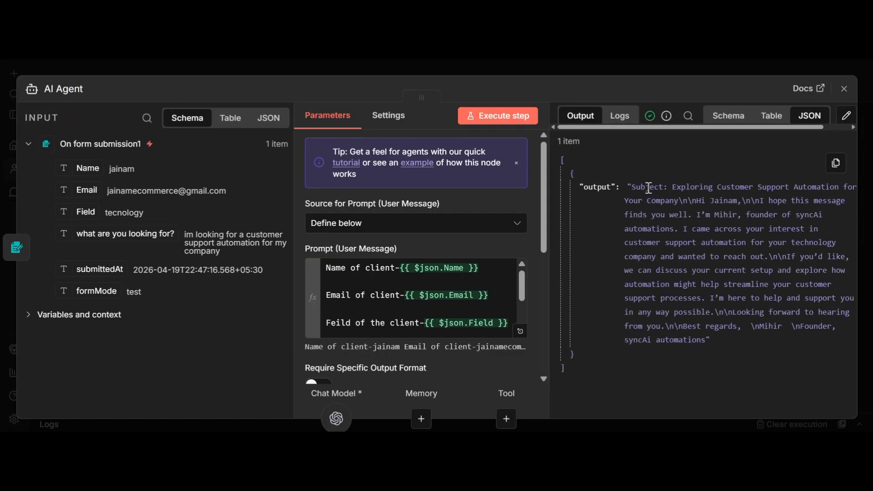
{"action": "left_click", "coordinate": [844, 88]}
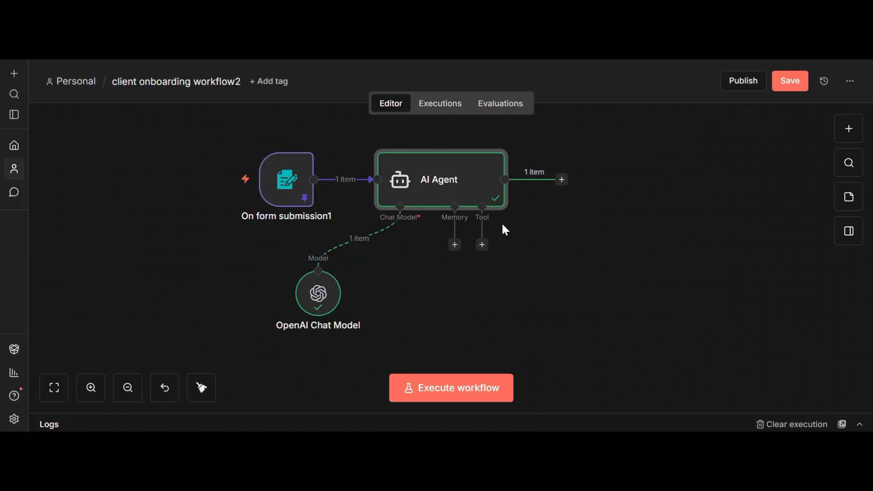
{"action": "double_click", "coordinate": [464, 195]}
{"action": "scroll", "coordinate": [487, 231], "scroll_direction": "down", "scroll_amount": 5}
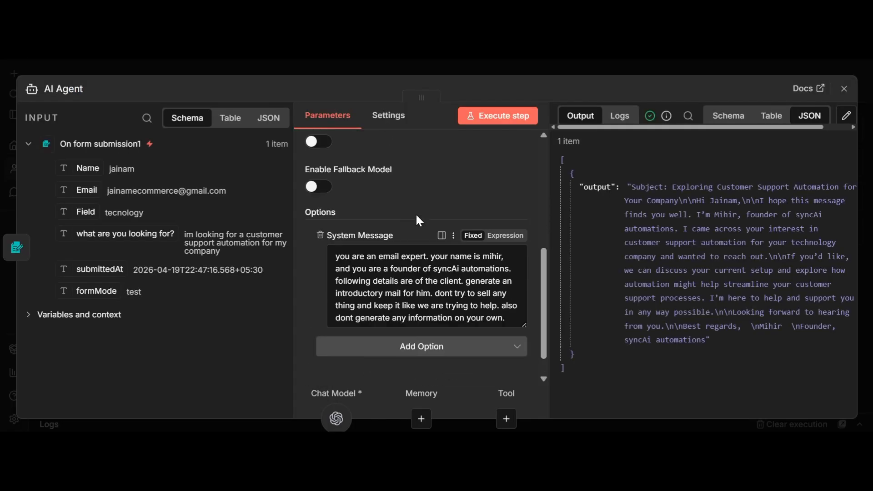
{"action": "scroll", "coordinate": [416, 213], "scroll_direction": "up", "scroll_amount": 3}
Turn on Require Specific Output Format and attach a Structured Output Parser to the AI Agent.
{"action": "left_click", "coordinate": [319, 249]}
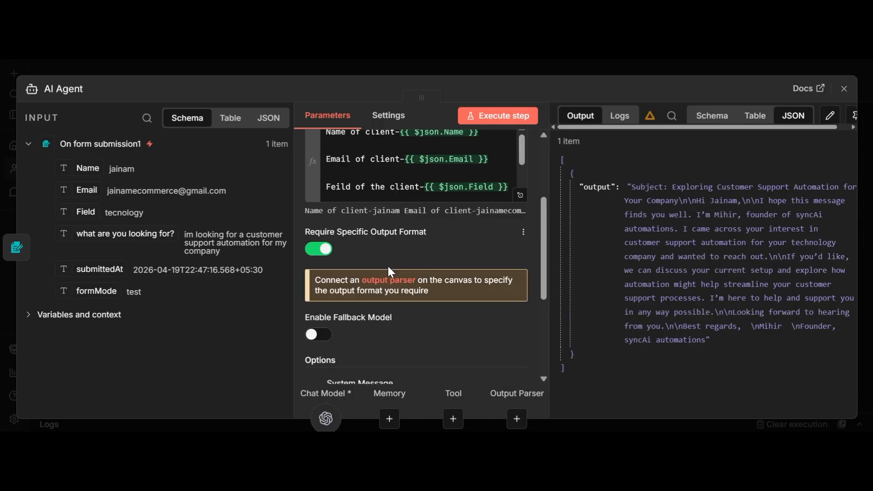
{"action": "left_click", "coordinate": [837, 95]}
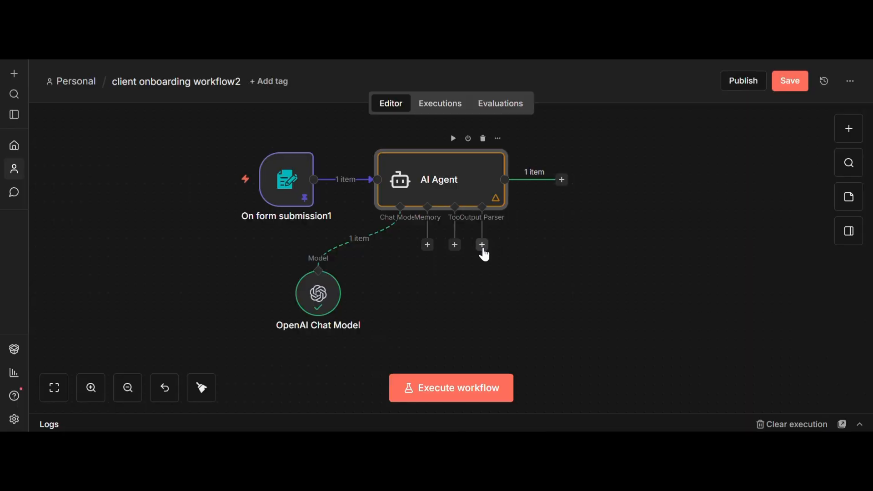
{"action": "left_click", "coordinate": [482, 246]}
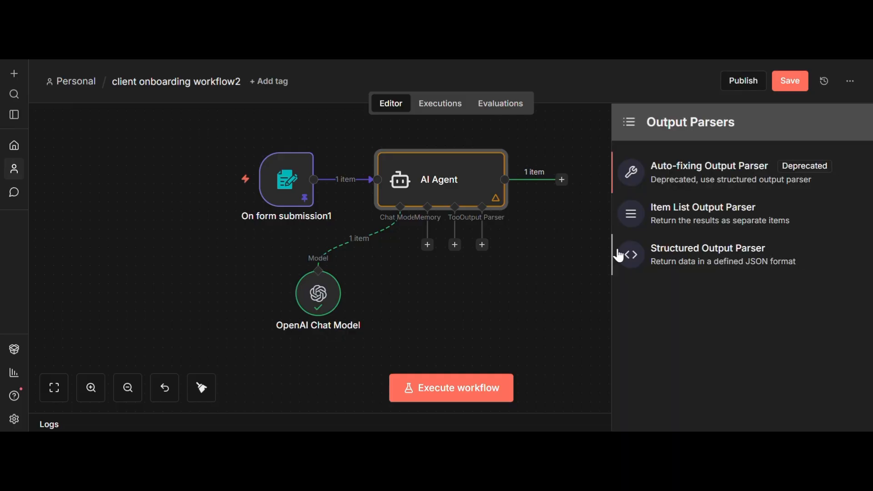
{"action": "left_click", "coordinate": [648, 257]}
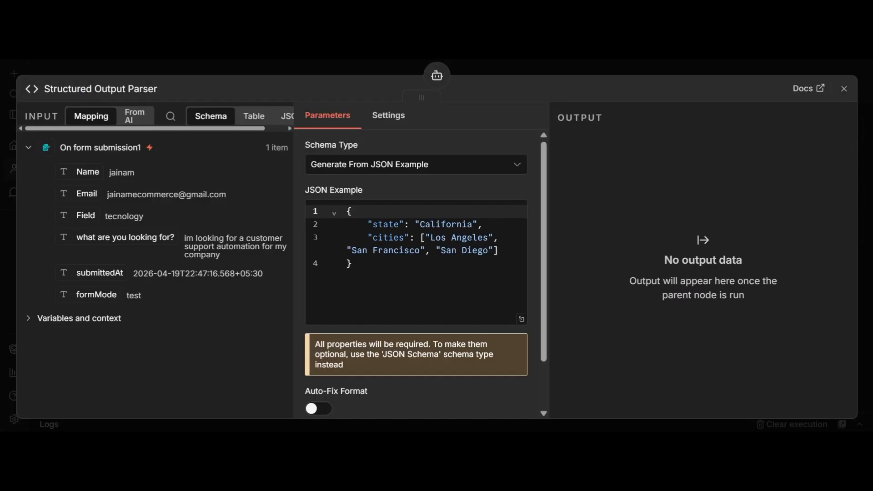
Replace the parser's JSON Example with the subject-and-body JSON copied from the notes.
{"action": "left_click", "coordinate": [417, 273]}
{"action": "left_click_drag", "start_coordinate": [417, 273], "coordinate": [348, 200]}
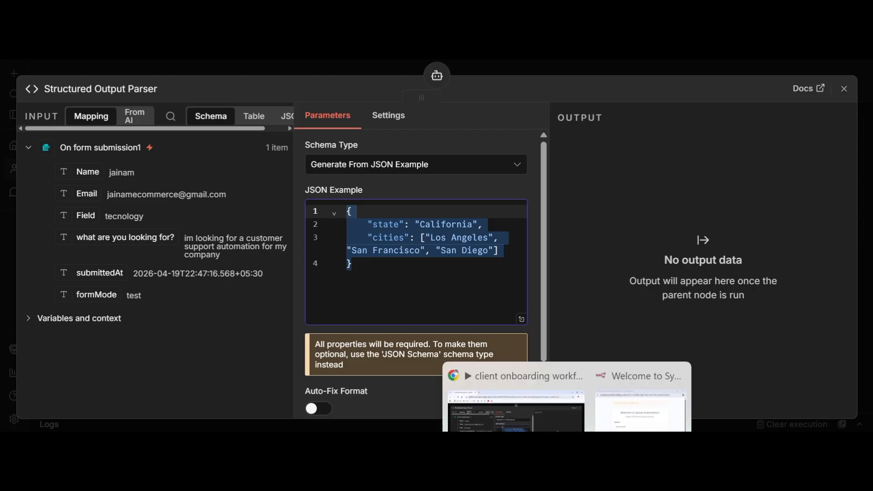
{"action": "left_click", "coordinate": [537, 448]}
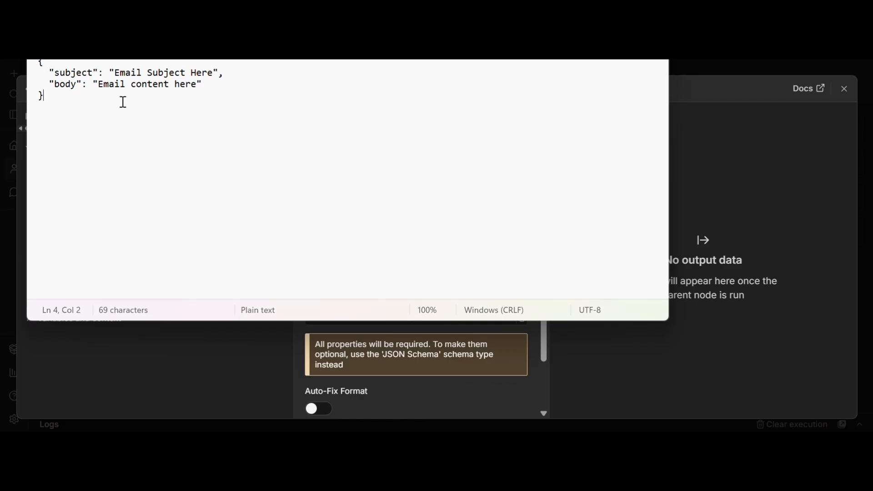
{"action": "key", "text": "ctrl+a"}
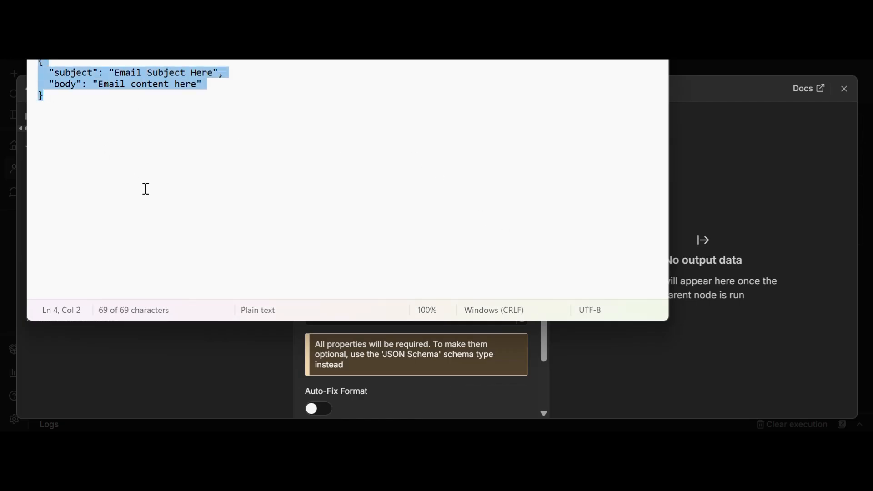
{"action": "key", "text": "ctrl+c"}
{"action": "key", "text": "alt+Tab"}
{"action": "key", "text": "ctrl+v"}
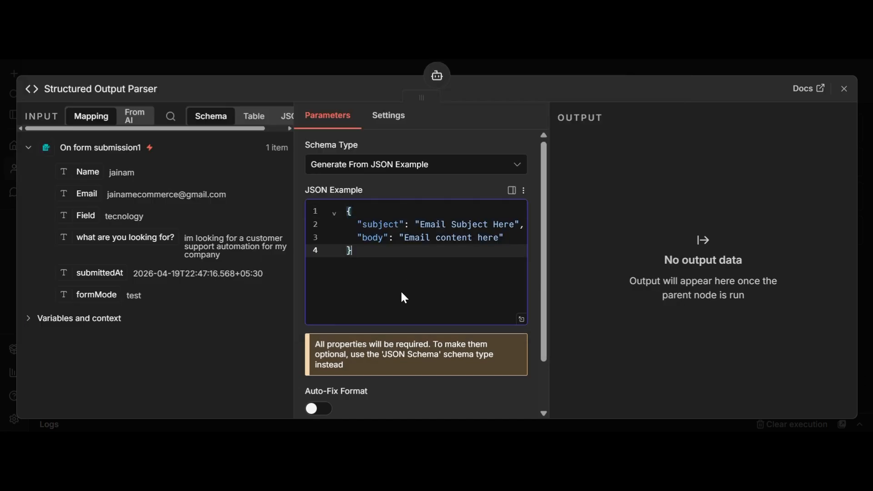
{"action": "left_click", "coordinate": [842, 88]}
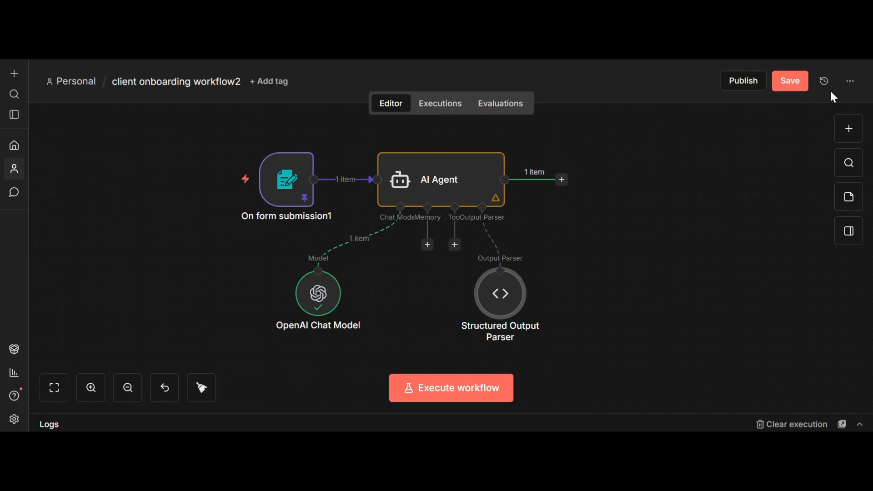
Run the AI Agent and check its JSON output with subject and body.
{"action": "left_click", "coordinate": [453, 139]}
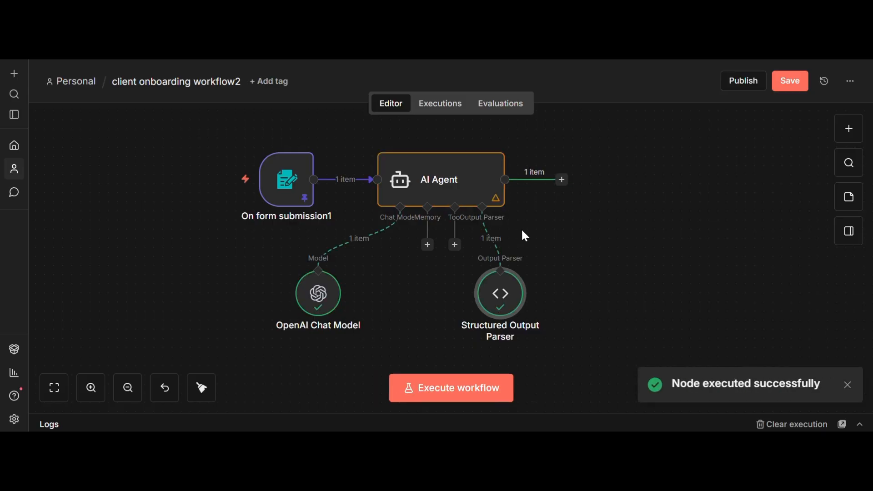
{"action": "double_click", "coordinate": [493, 185]}
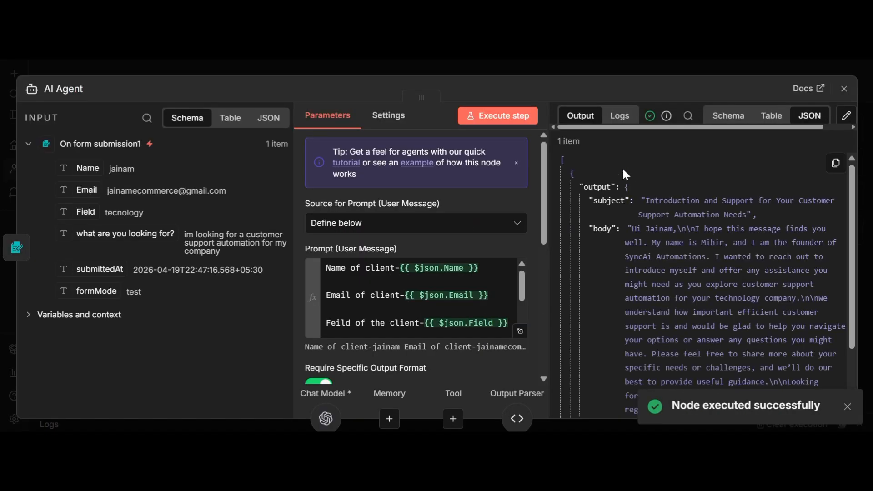
{"action": "scroll", "coordinate": [633, 233], "scroll_direction": "down", "scroll_amount": 3}
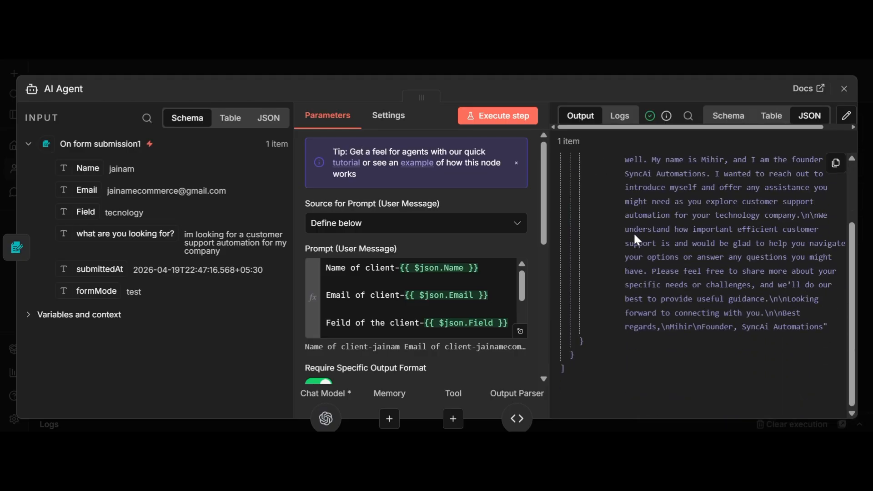
{"action": "left_click", "coordinate": [854, 95]}
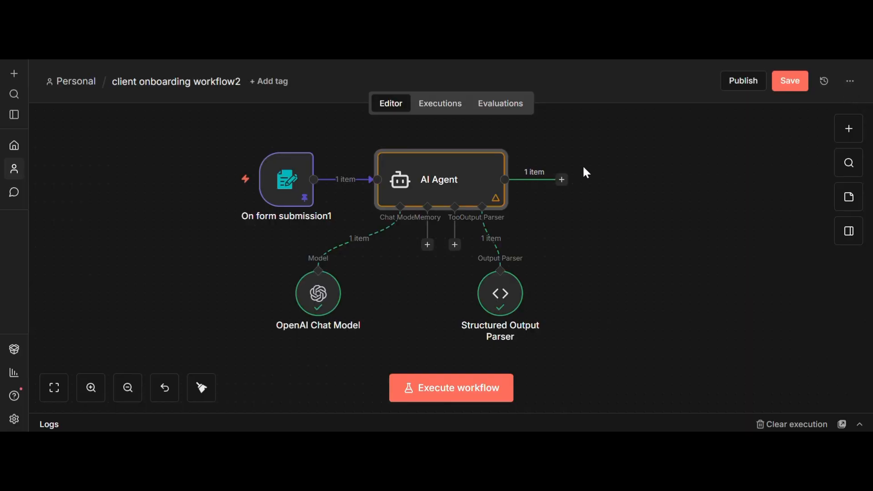
Add a Gmail 'Send a message' node after the AI Agent.
{"action": "left_click", "coordinate": [563, 180]}
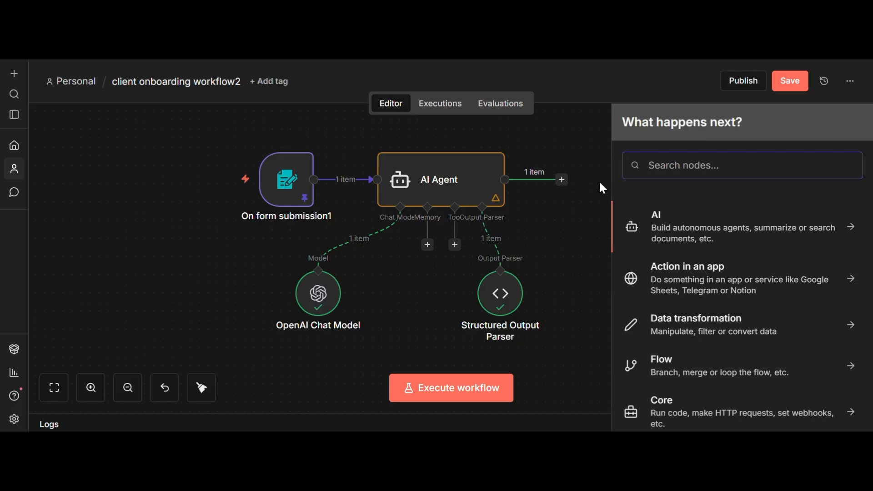
{"action": "type", "text": "gm"}
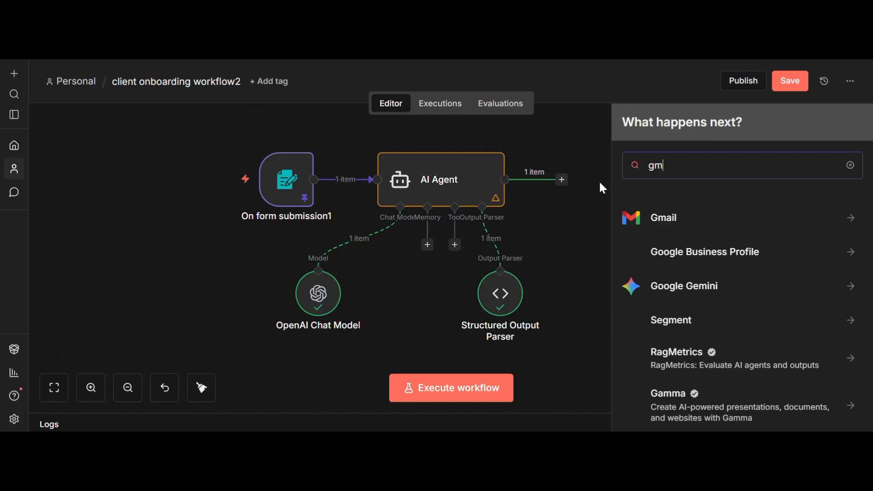
{"action": "type", "text": "ail"}
{"action": "left_click", "coordinate": [665, 220]}
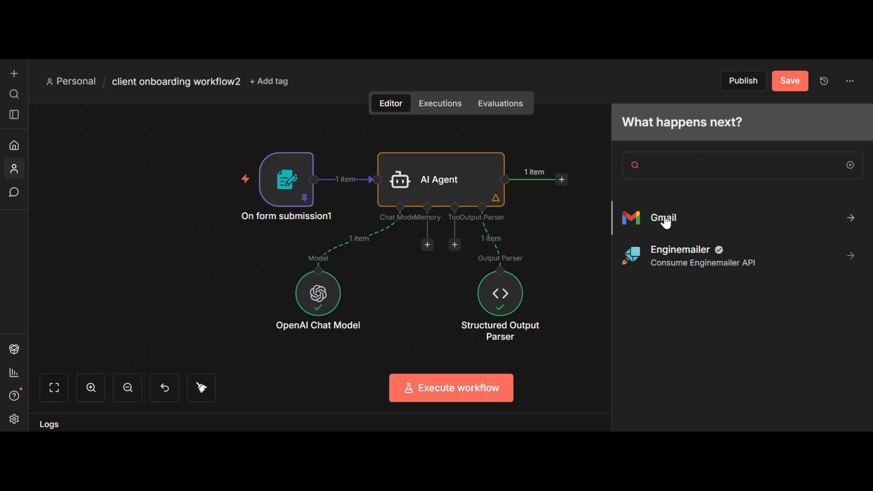
{"action": "type", "text": "mess"}
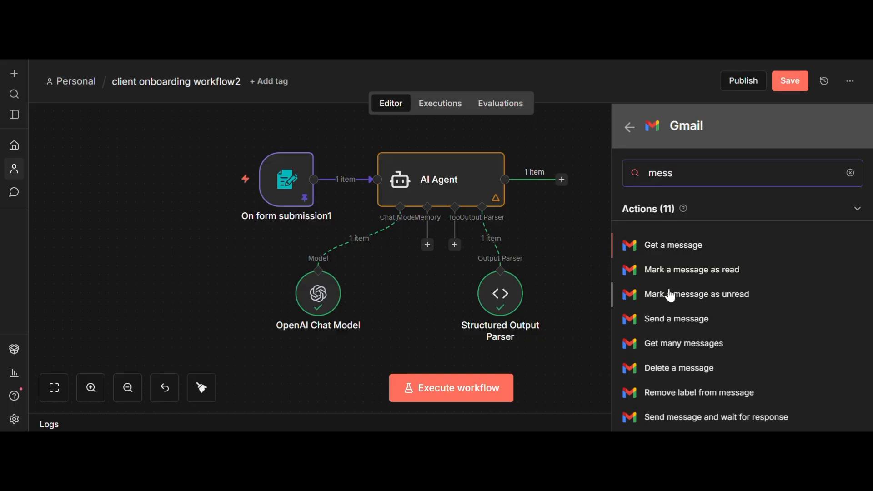
{"action": "left_click", "coordinate": [685, 326]}
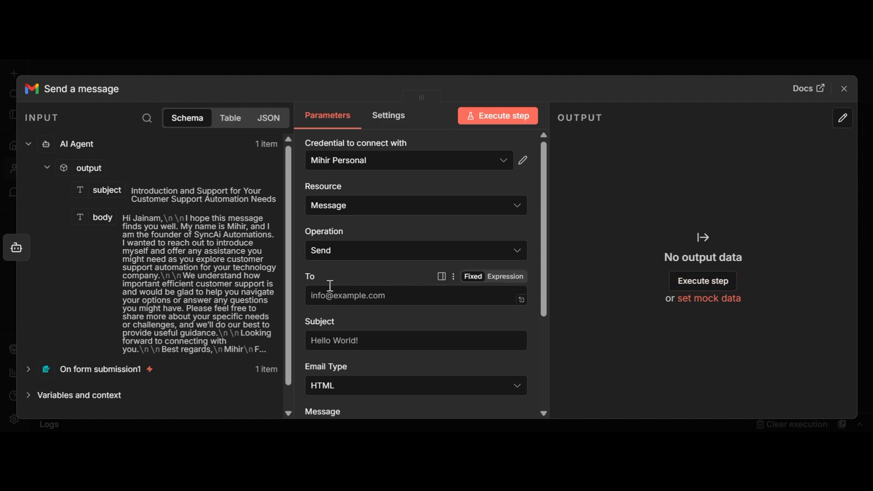
Set the Gmail recipient (To) to the form submission's Email field.
{"action": "left_click", "coordinate": [125, 373]}
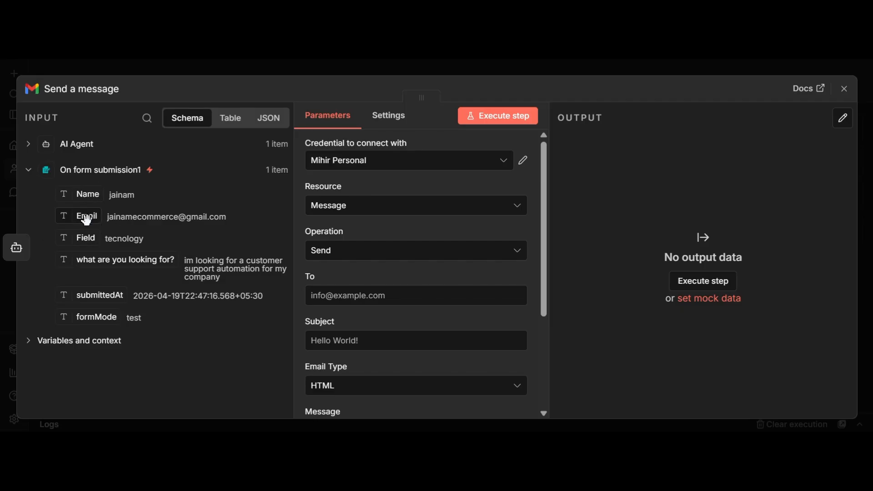
{"action": "left_click_drag", "start_coordinate": [86, 219], "coordinate": [317, 303]}
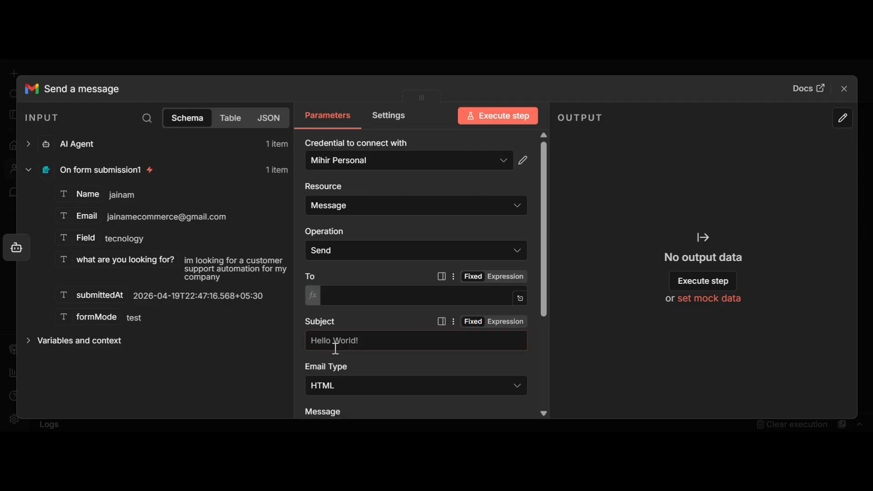
{"action": "left_click", "coordinate": [605, 371]}
{"action": "left_click", "coordinate": [371, 368]}
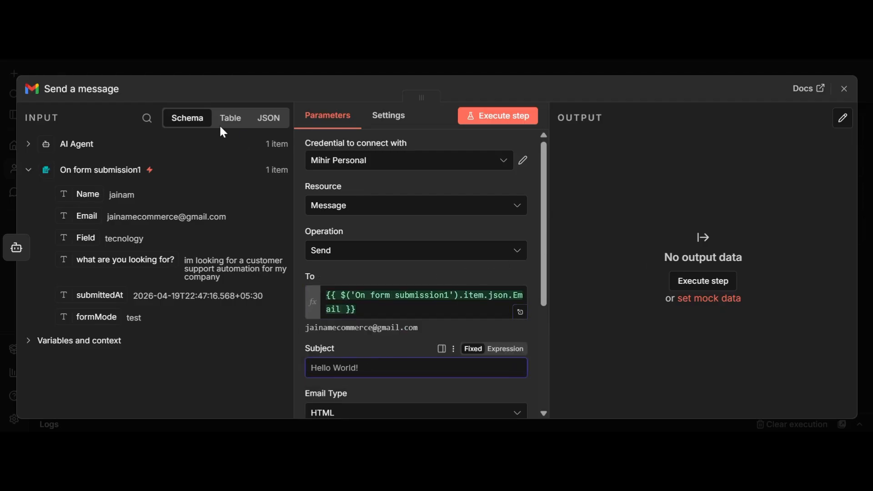
Fill the Subject with the AI Agent's output.subject.
{"action": "left_click", "coordinate": [72, 143]}
{"action": "left_click_drag", "start_coordinate": [116, 187], "coordinate": [325, 367]}
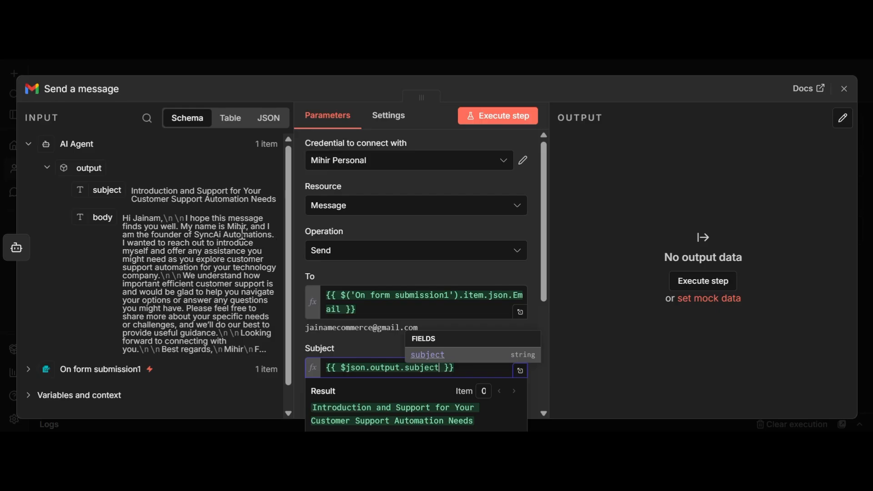
{"action": "scroll", "coordinate": [241, 205], "scroll_direction": "down", "scroll_amount": 1}
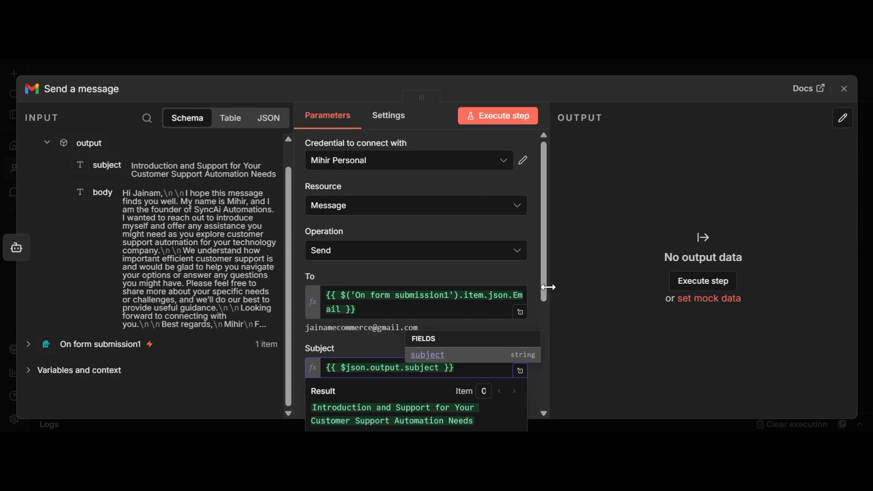
{"action": "left_click_drag", "start_coordinate": [544, 294], "coordinate": [542, 398]}
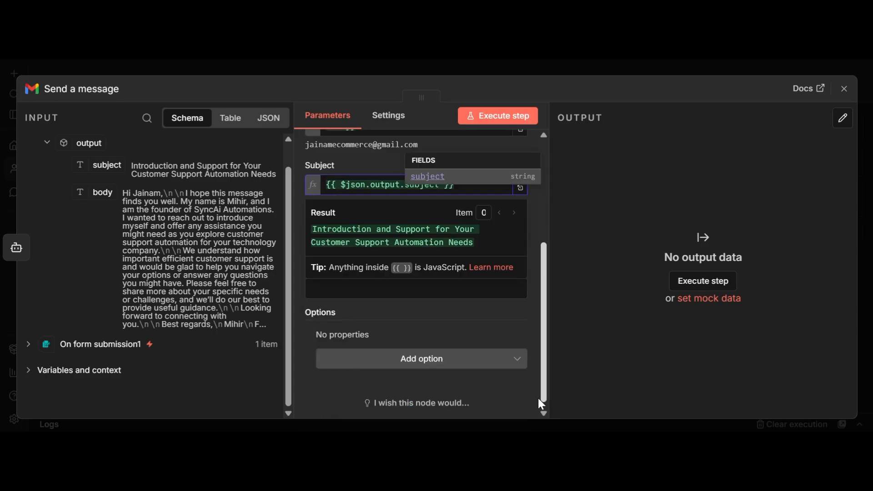
{"action": "left_click", "coordinate": [471, 331]}
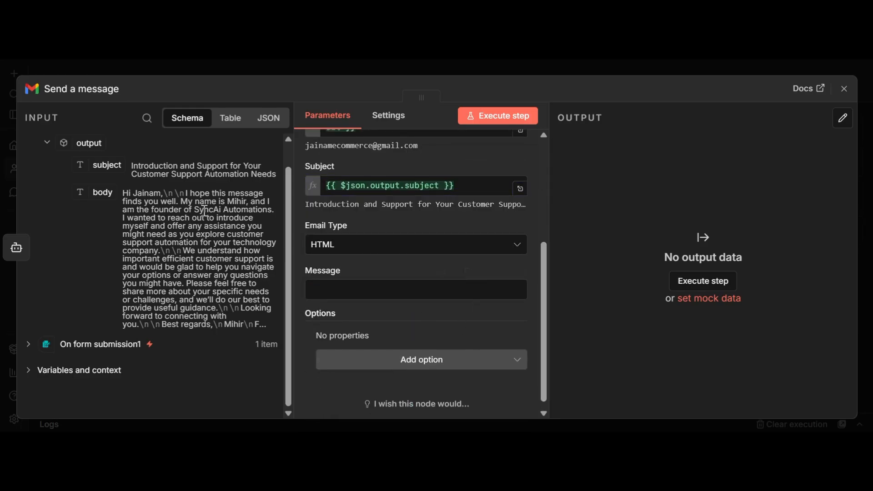
Keep Email Type as HTML, fill Message with output.body, and test-run the Gmail step.
{"action": "left_click", "coordinate": [400, 249]}
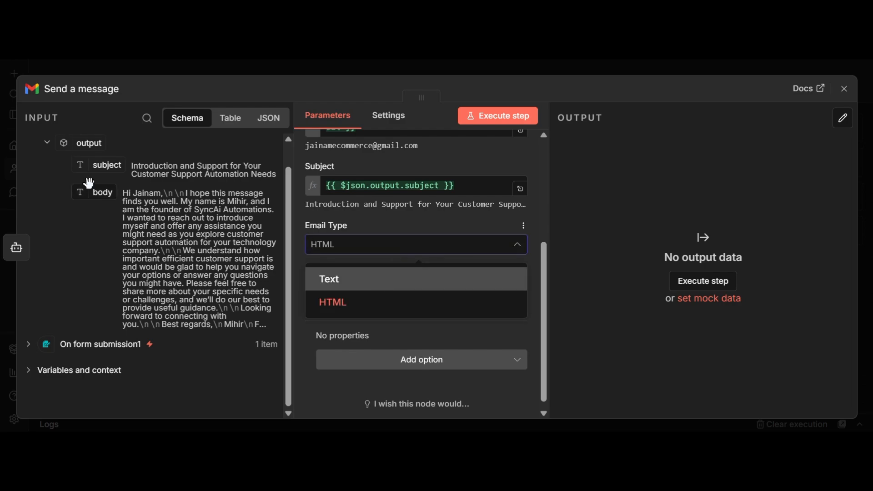
{"action": "left_click", "coordinate": [302, 276]}
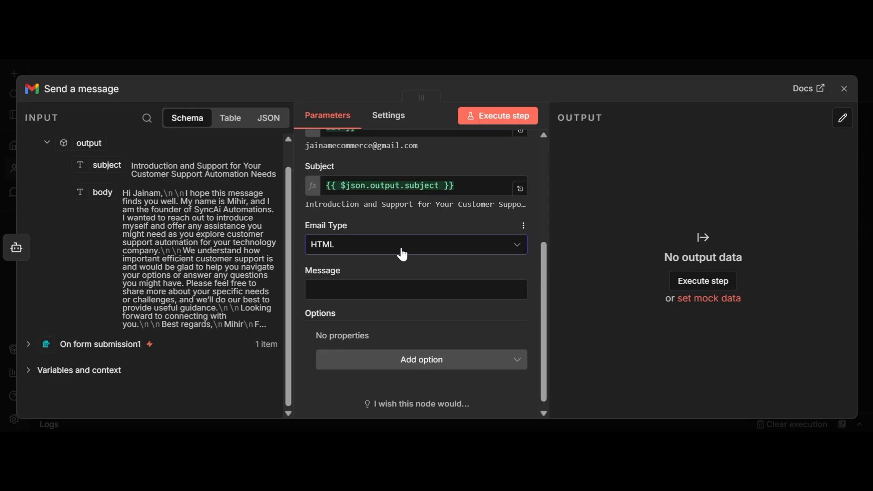
{"action": "left_click_drag", "start_coordinate": [112, 191], "coordinate": [336, 306]}
{"action": "left_click_drag", "start_coordinate": [103, 193], "coordinate": [364, 292]}
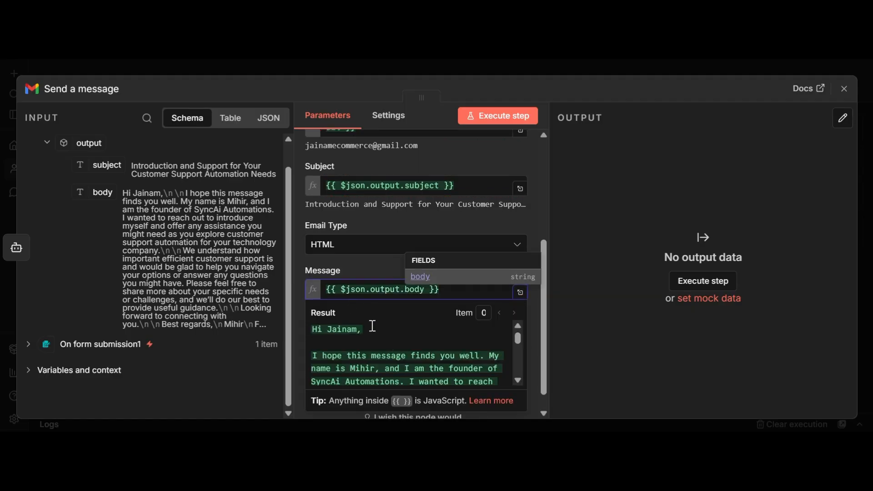
{"action": "scroll", "coordinate": [373, 326], "scroll_direction": "down", "scroll_amount": 5}
{"action": "scroll", "coordinate": [373, 326], "scroll_direction": "up", "scroll_amount": 10}
{"action": "scroll", "coordinate": [368, 318], "scroll_direction": "down", "scroll_amount": 12}
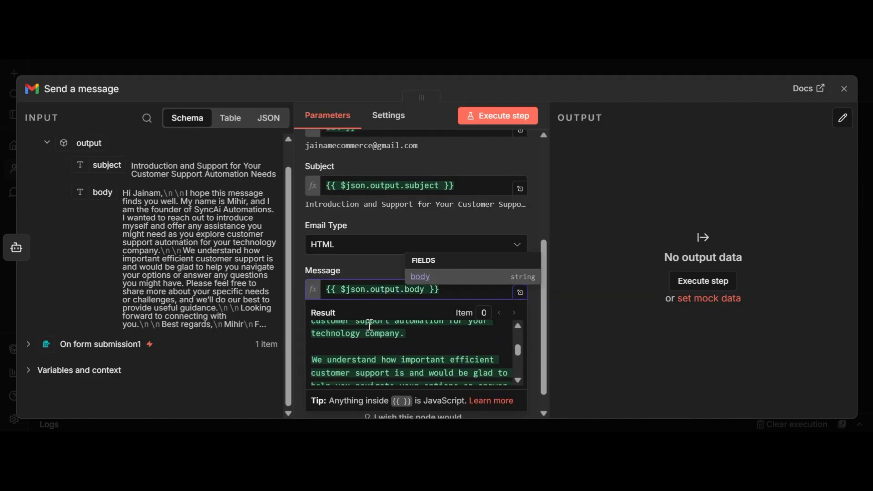
{"action": "left_click", "coordinate": [635, 240]}
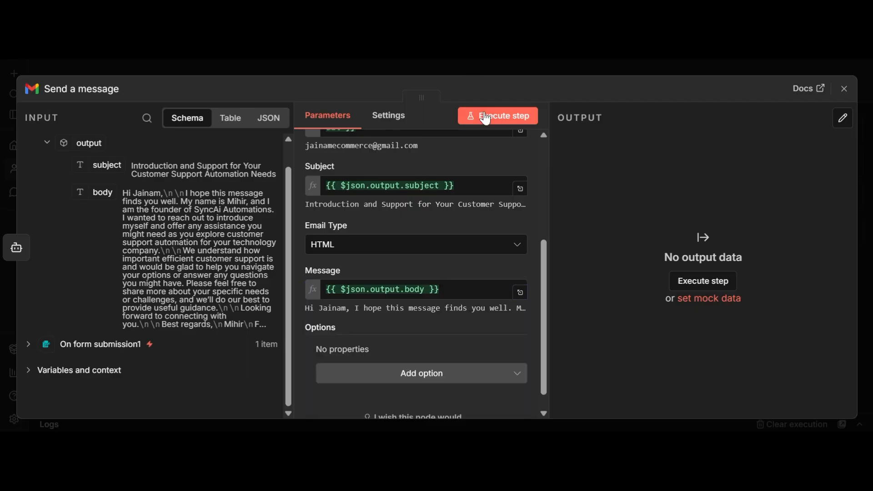
{"action": "left_click", "coordinate": [483, 116]}
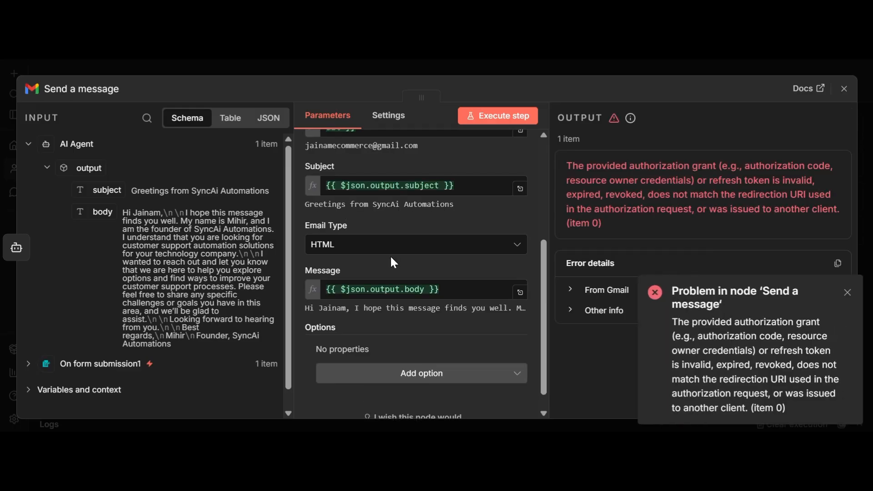
Switch the Send a message node to the other Gmail account credential and retry sending.
{"action": "scroll", "coordinate": [514, 223], "scroll_direction": "up", "scroll_amount": 5}
{"action": "left_click", "coordinate": [384, 164]}
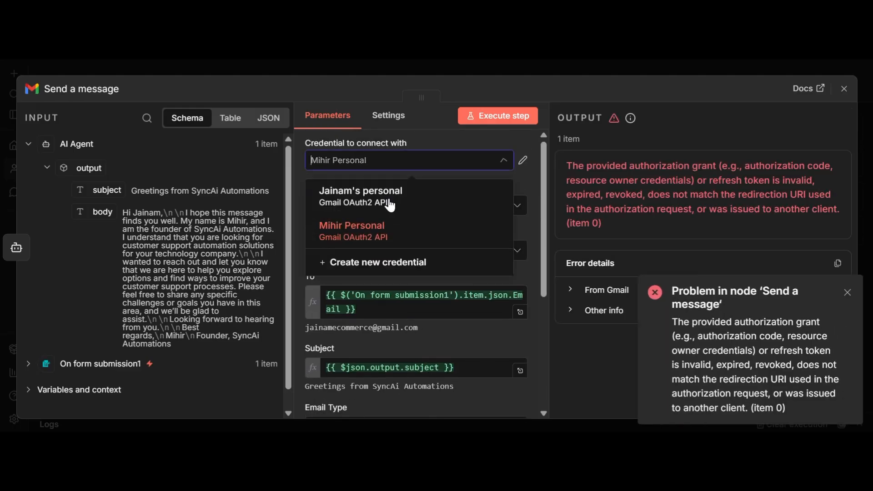
{"action": "left_click", "coordinate": [390, 203]}
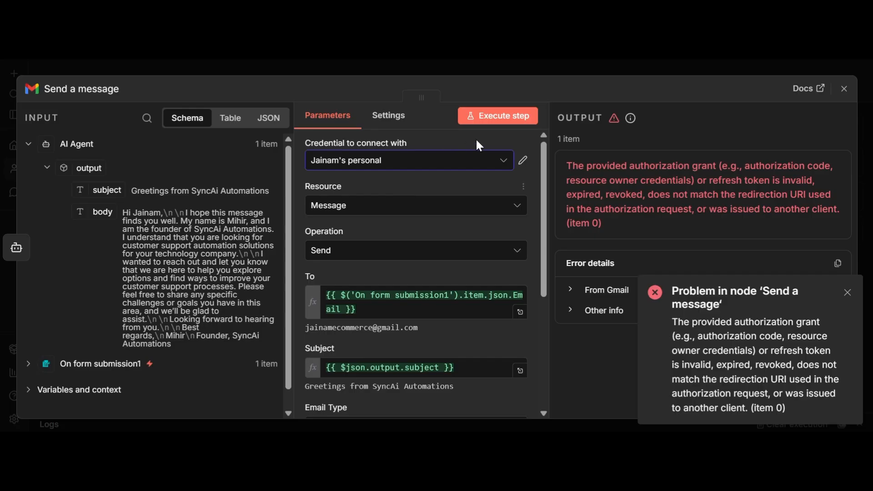
{"action": "left_click", "coordinate": [489, 119]}
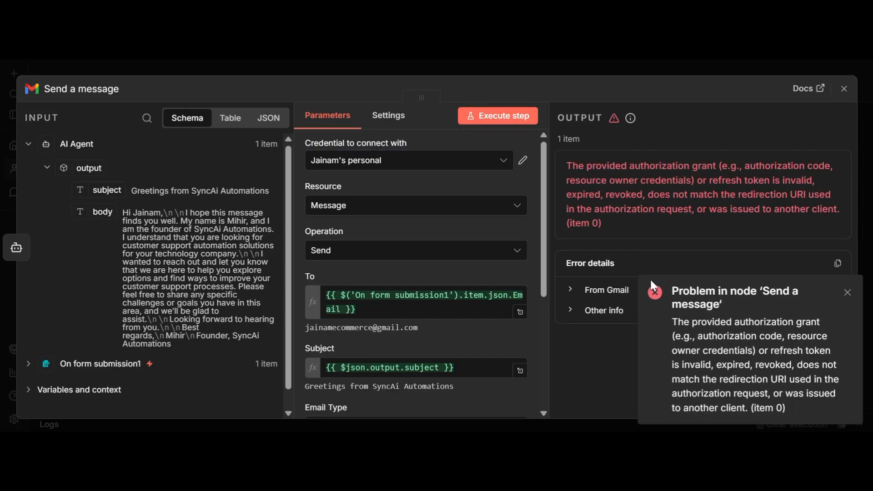
Rerun the send step again, then dismiss the invalid authorization grant error.
{"action": "left_click", "coordinate": [491, 116]}
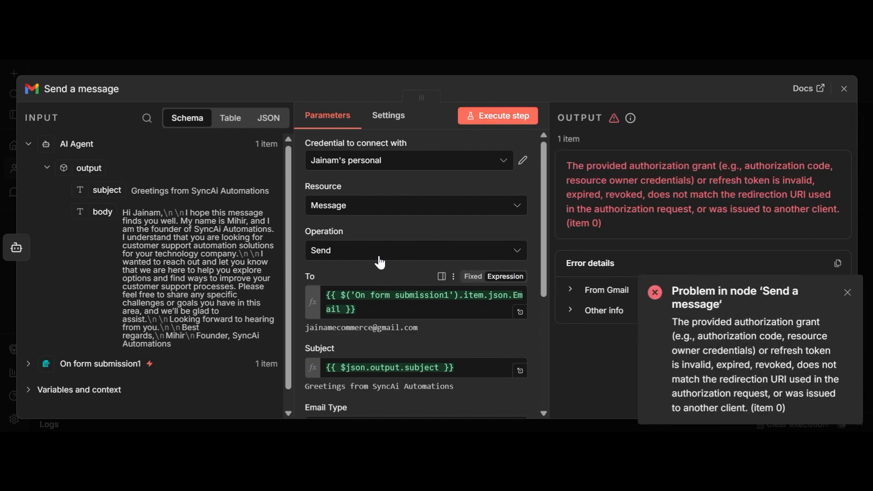
{"action": "scroll", "coordinate": [357, 250], "scroll_direction": "down", "scroll_amount": 3}
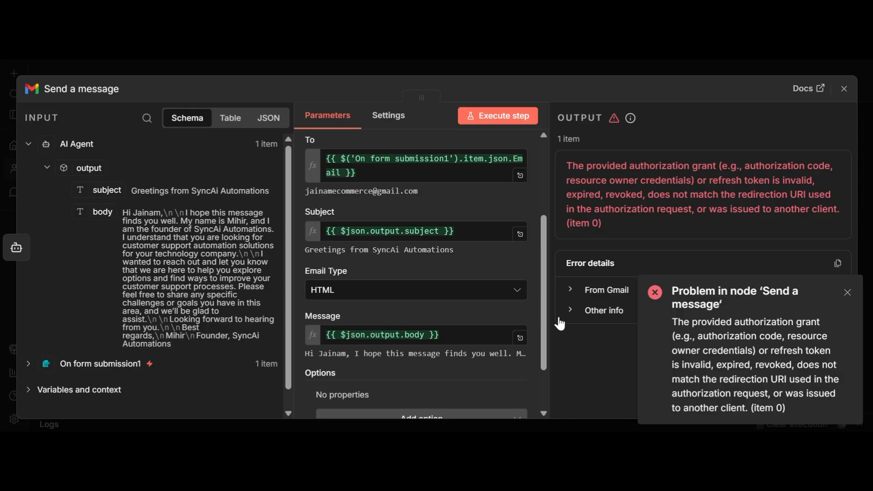
{"action": "scroll", "coordinate": [487, 307], "scroll_direction": "up", "scroll_amount": 3}
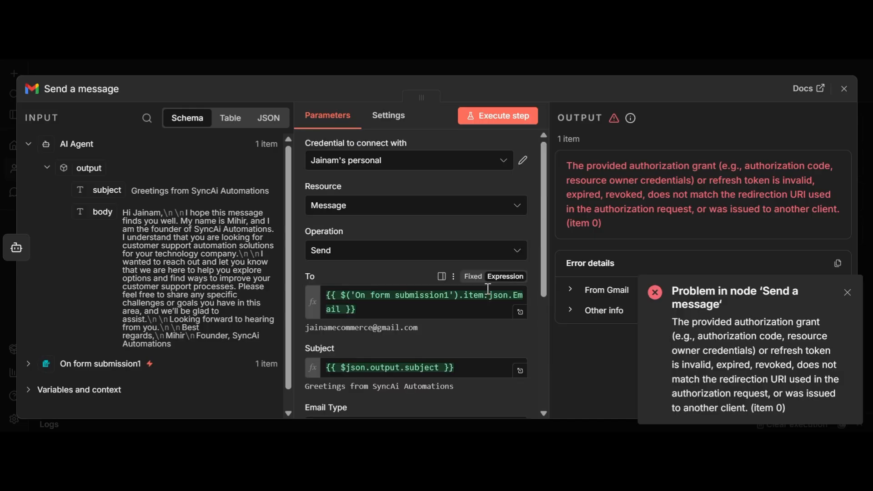
{"action": "left_click", "coordinate": [498, 116]}
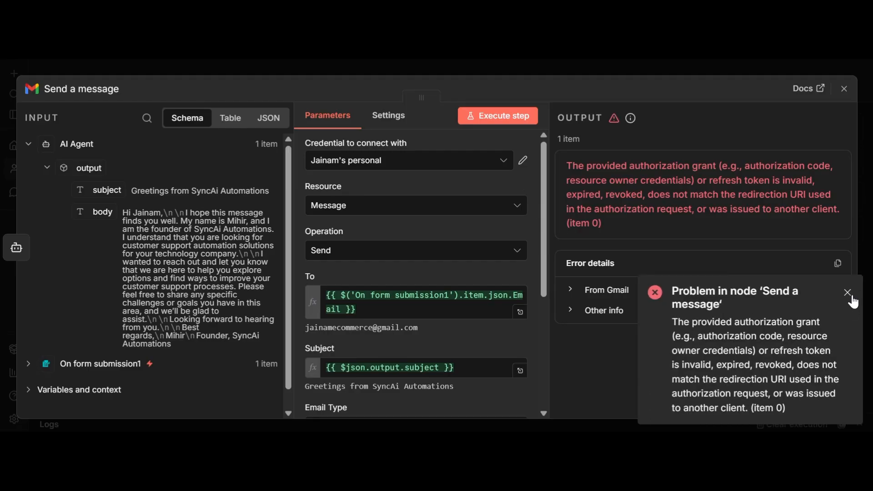
{"action": "left_click", "coordinate": [852, 298]}
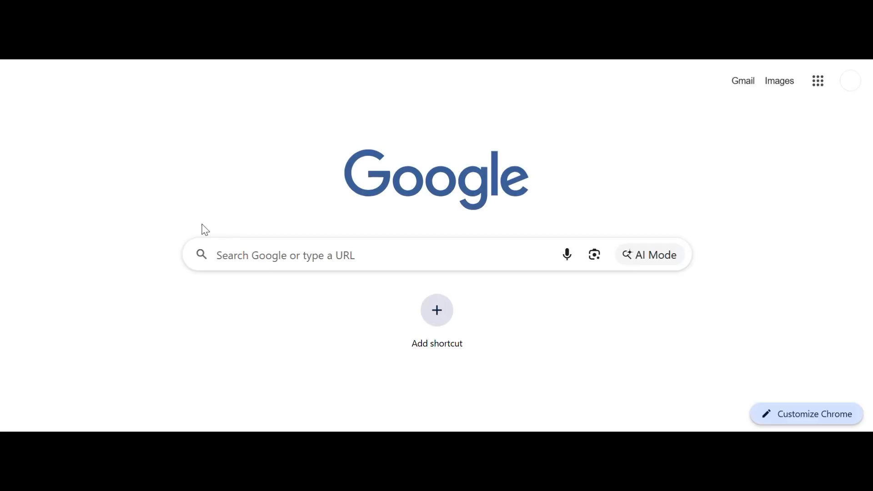
Search 'google cloud' in Chrome and go from the official site to the Google Cloud console.
{"action": "type", "text": "goog"}
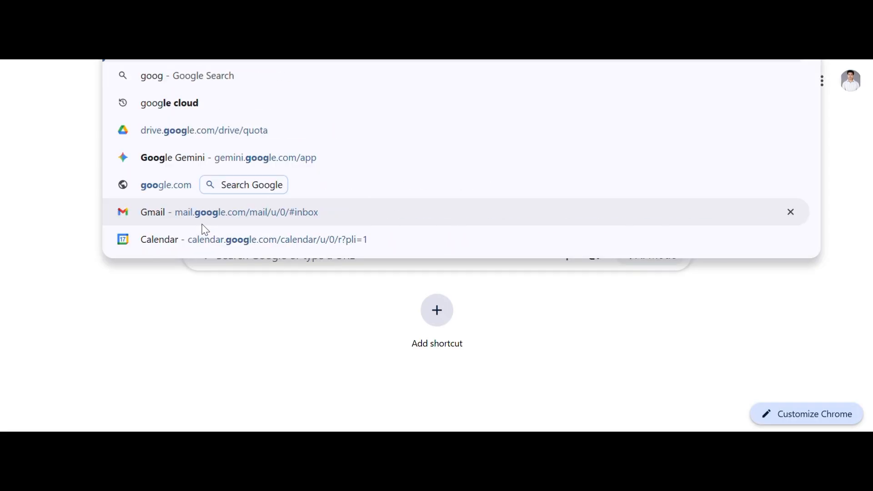
{"action": "type", "text": "le"}
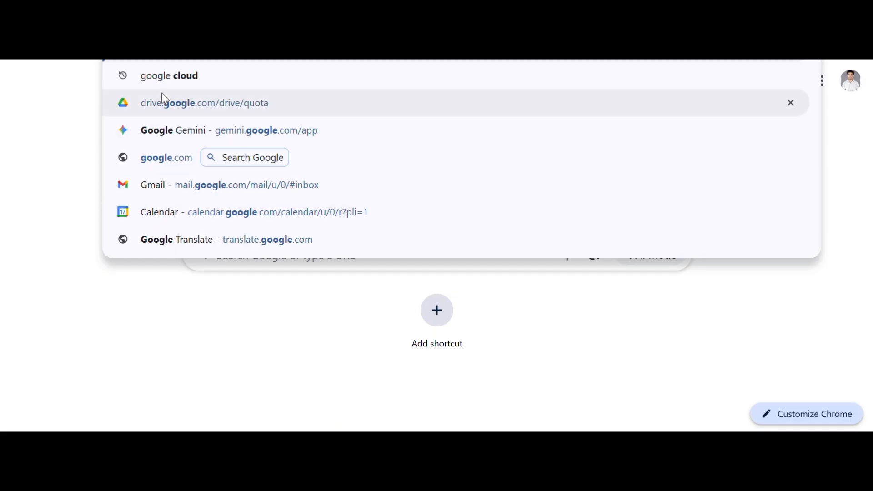
{"action": "left_click", "coordinate": [168, 78]}
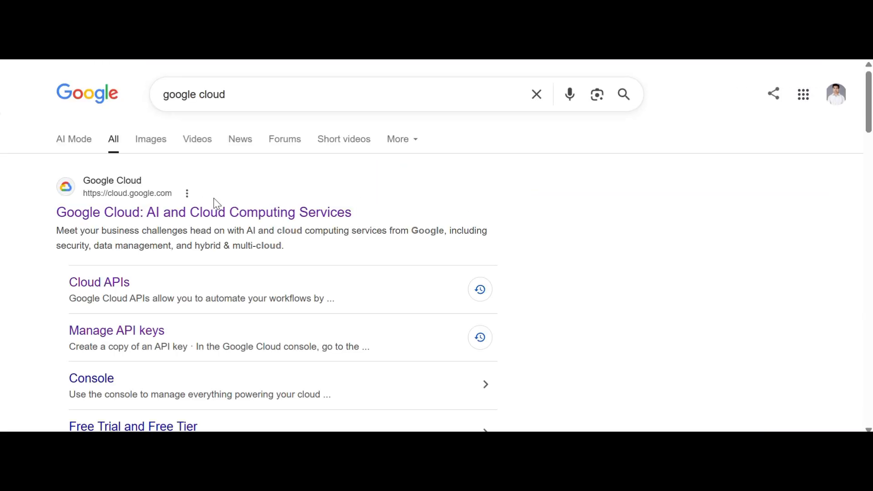
{"action": "left_click", "coordinate": [223, 181]}
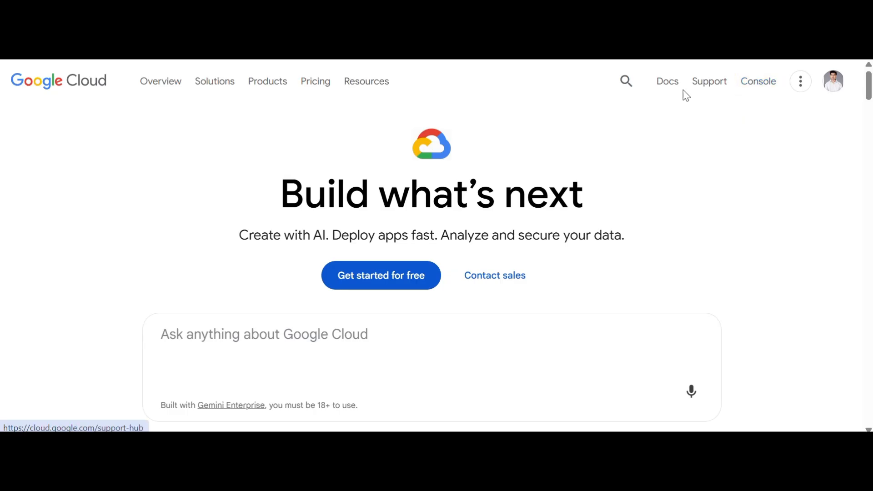
{"action": "left_click", "coordinate": [756, 94]}
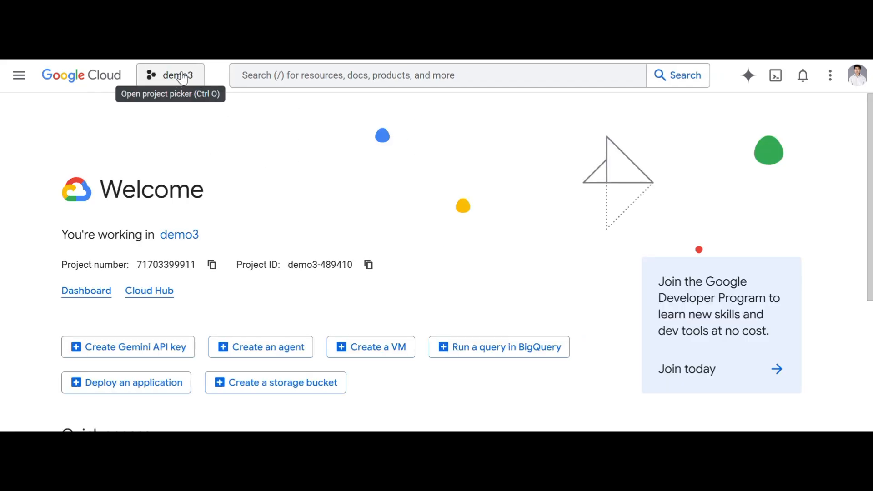
Go to APIs & Services > Credentials for demo3 and scroll through the OAuth 2.0 client IDs.
{"action": "left_click", "coordinate": [15, 81]}
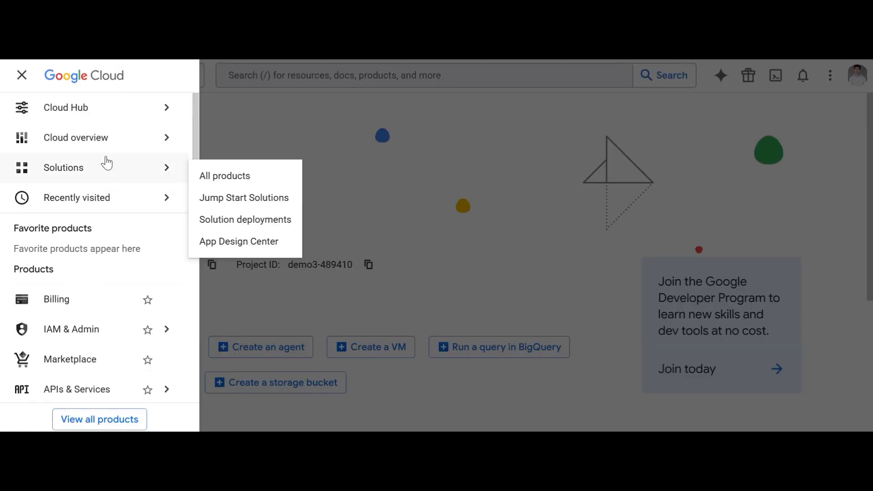
{"action": "mouse_move", "coordinate": [98, 329]}
{"action": "mouse_move", "coordinate": [88, 392]}
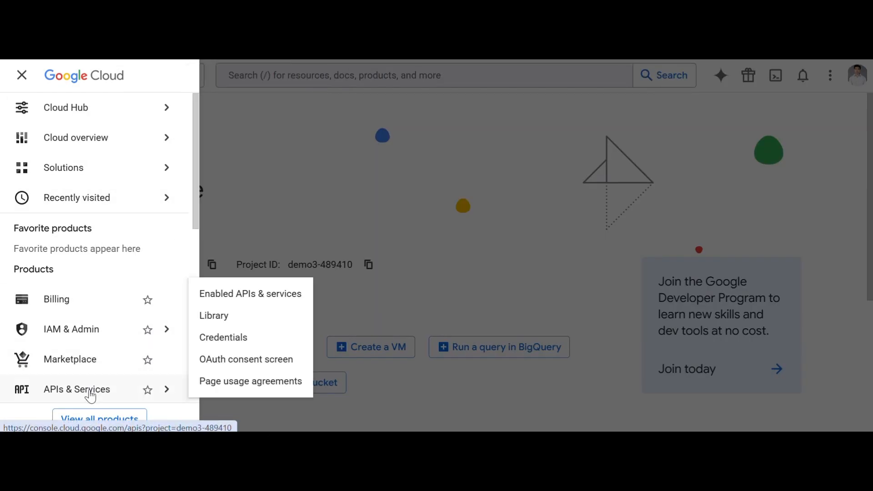
{"action": "left_click", "coordinate": [216, 341]}
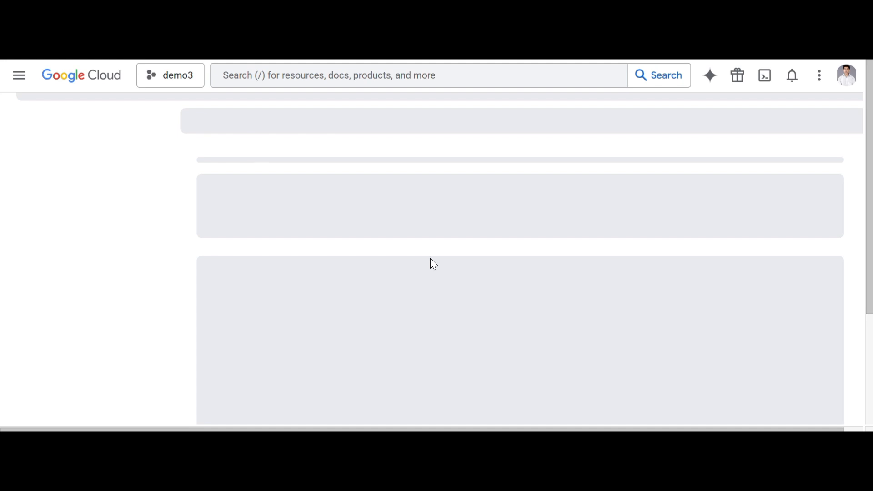
{"action": "scroll", "coordinate": [455, 303], "scroll_direction": "down", "scroll_amount": 2}
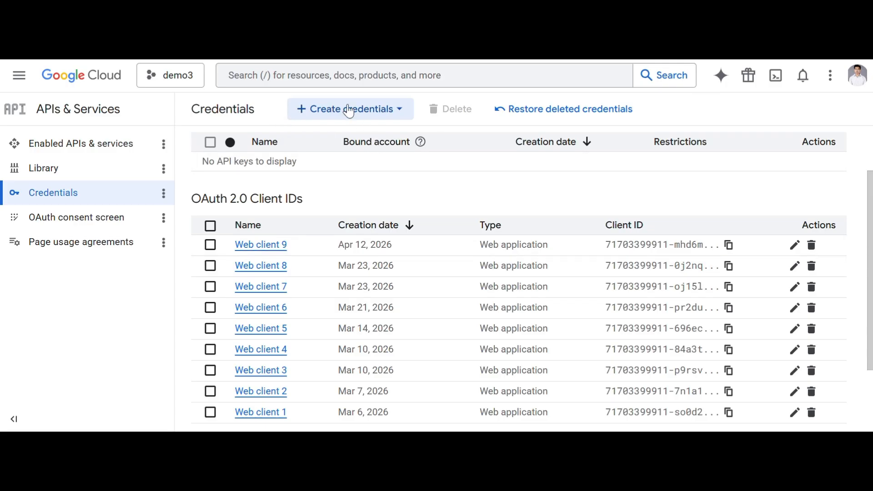
Start creating an API key under Create credentials, then cancel that panel.
{"action": "left_click", "coordinate": [349, 111]}
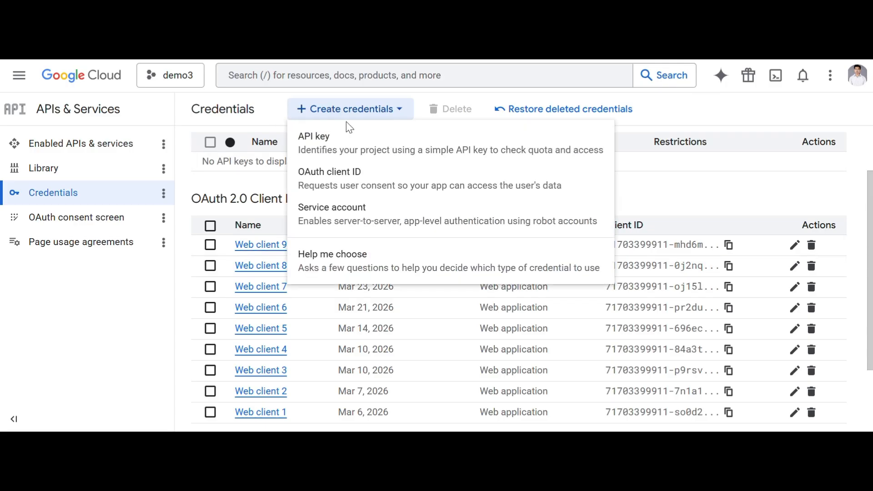
{"action": "left_click", "coordinate": [350, 149]}
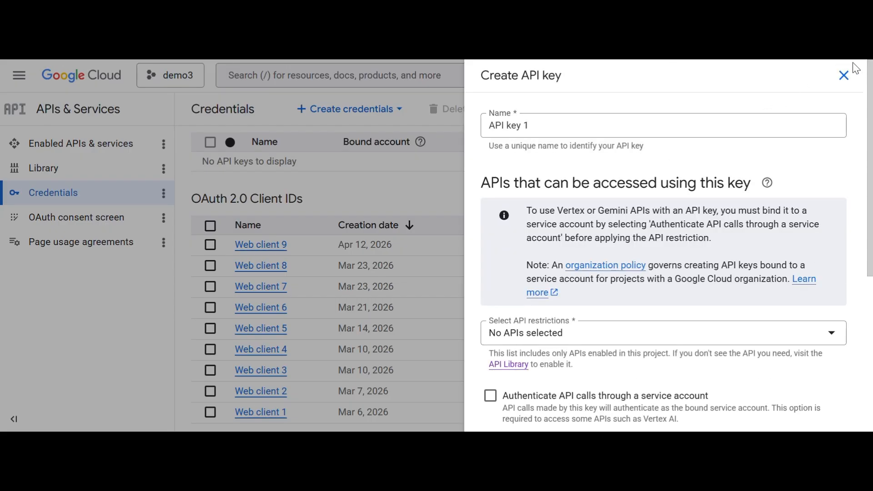
{"action": "left_click", "coordinate": [843, 76]}
{"action": "left_click", "coordinate": [367, 110]}
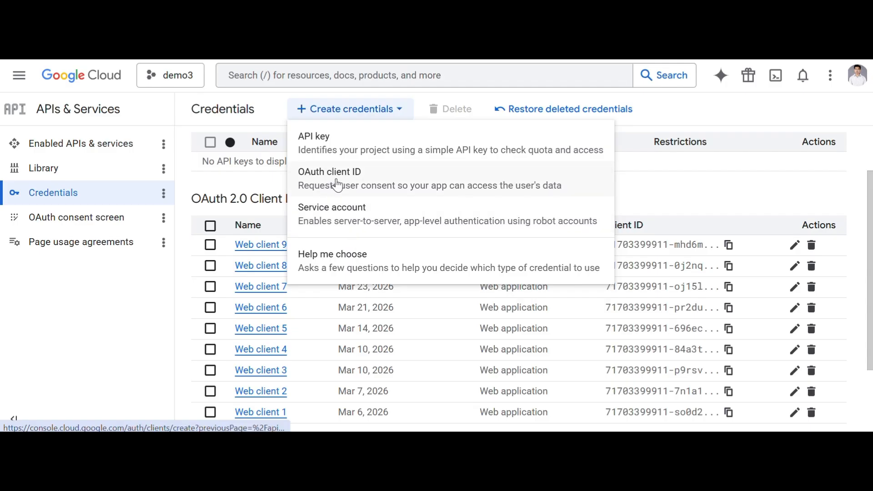
Create a Web application OAuth client ID (Web client 10) and close its confirmation.
{"action": "left_click", "coordinate": [362, 191]}
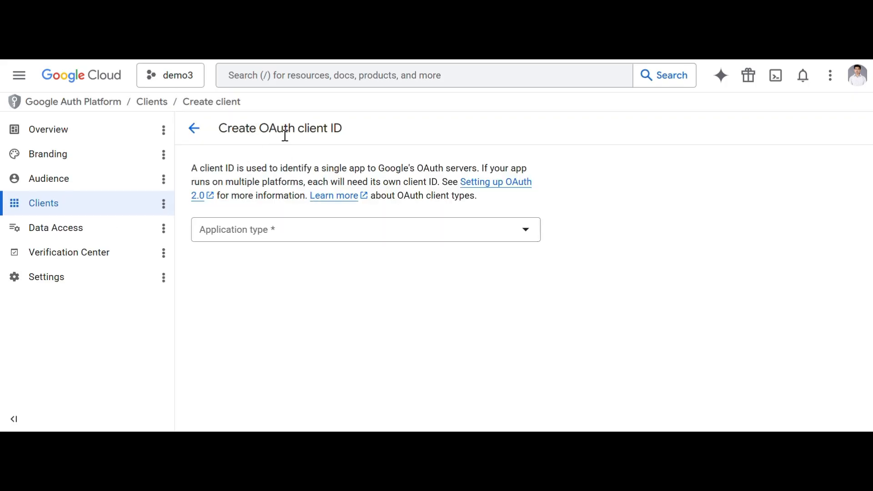
{"action": "left_click", "coordinate": [407, 233]}
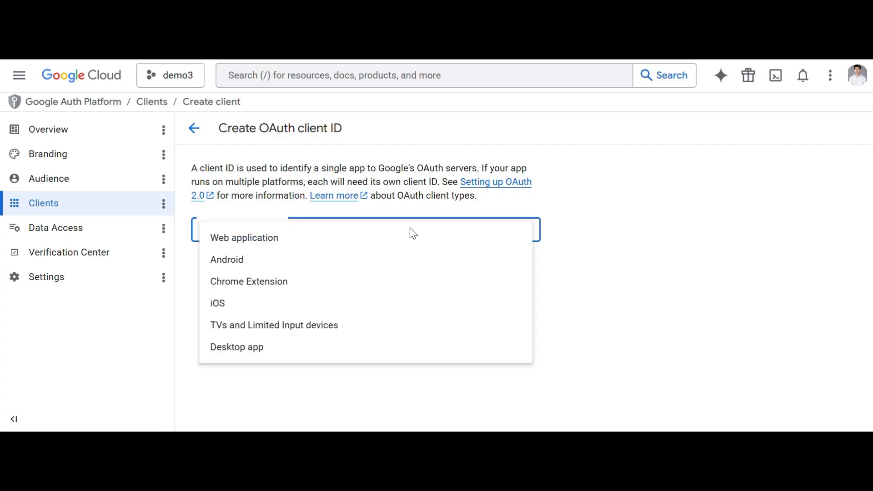
{"action": "left_click", "coordinate": [325, 238]}
{"action": "scroll", "coordinate": [345, 257], "scroll_direction": "down", "scroll_amount": 2}
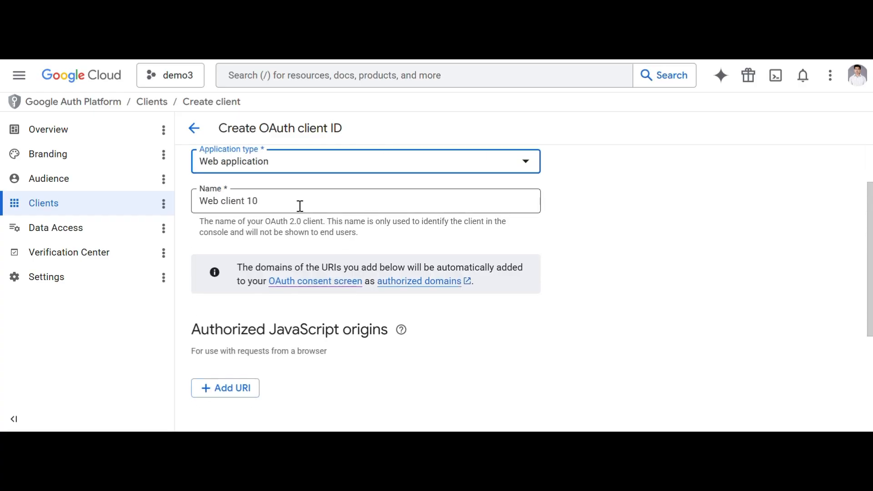
{"action": "scroll", "coordinate": [282, 227], "scroll_direction": "down", "scroll_amount": 5}
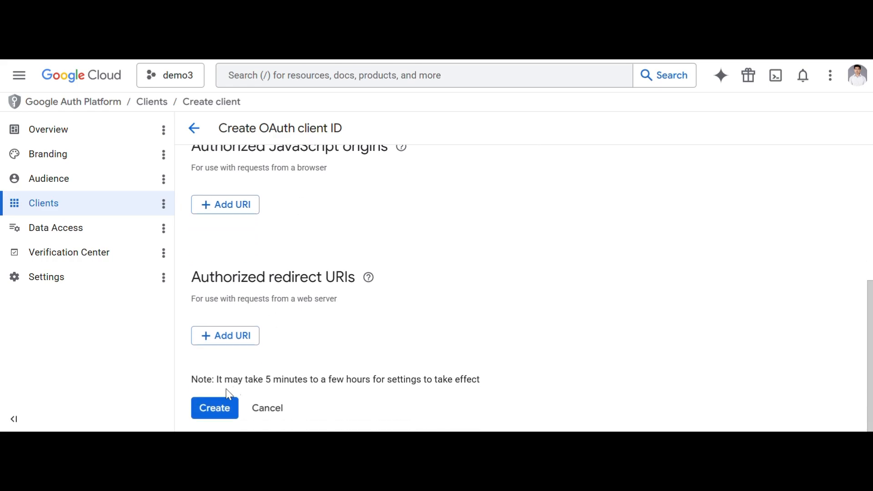
{"action": "left_click", "coordinate": [214, 411]}
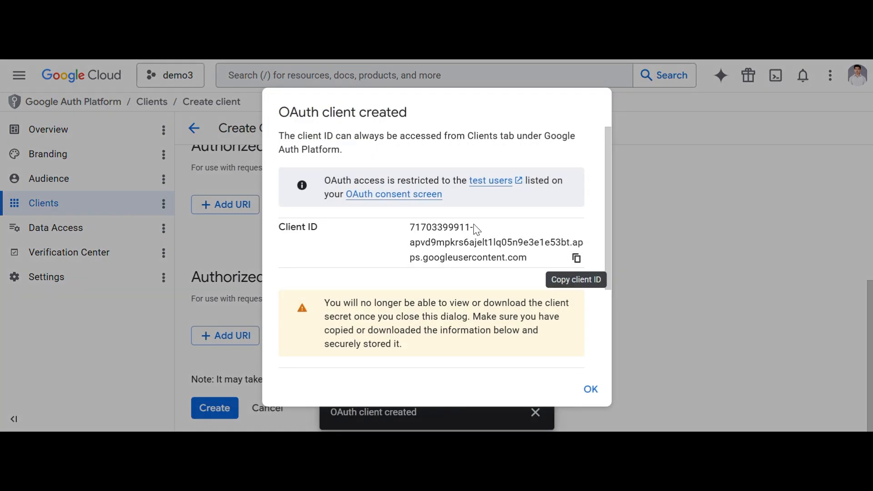
{"action": "scroll", "coordinate": [385, 228], "scroll_direction": "down", "scroll_amount": 3}
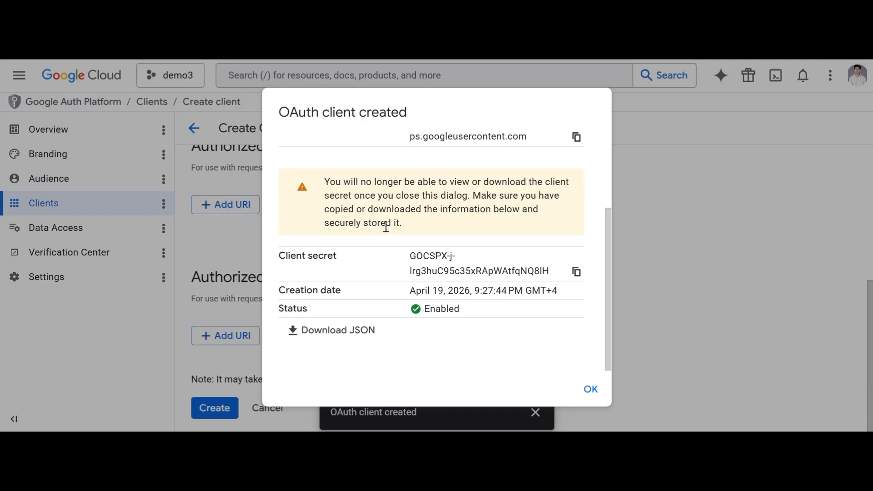
{"action": "left_click", "coordinate": [591, 390]}
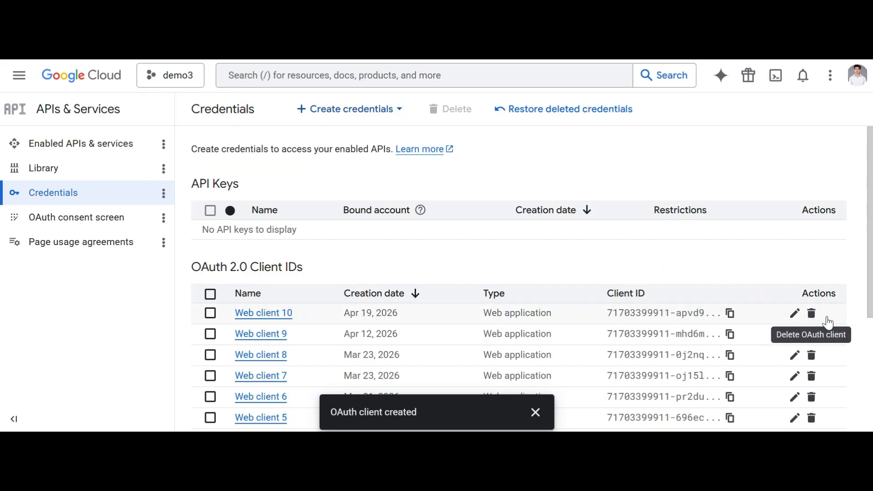
Delete Web client 10 and start a new Web application OAuth client ID.
{"action": "left_click", "coordinate": [808, 320]}
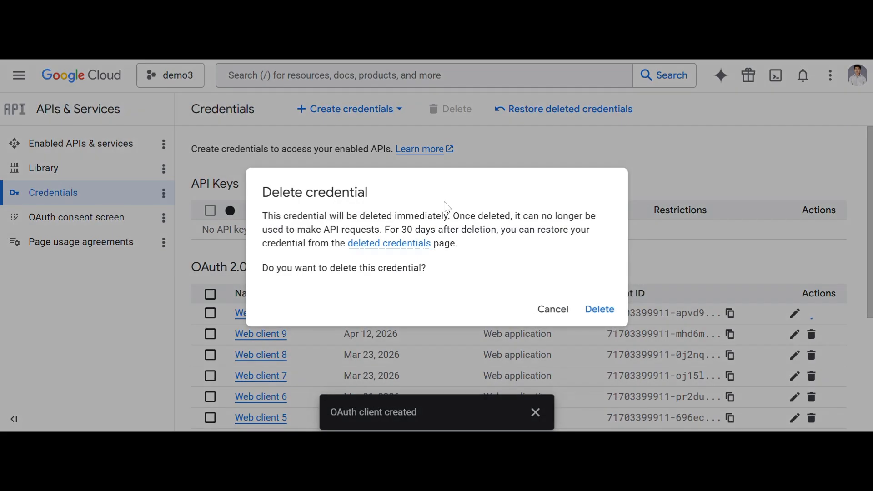
{"action": "left_click", "coordinate": [599, 310]}
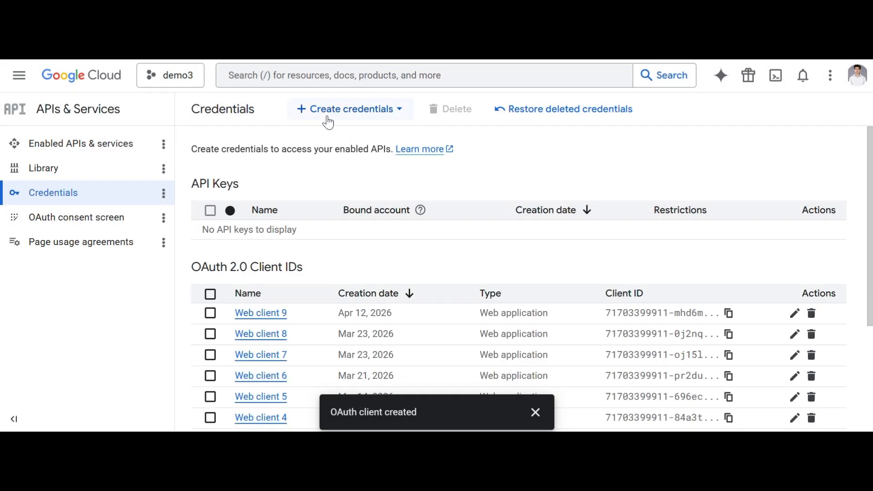
{"action": "left_click", "coordinate": [327, 117]}
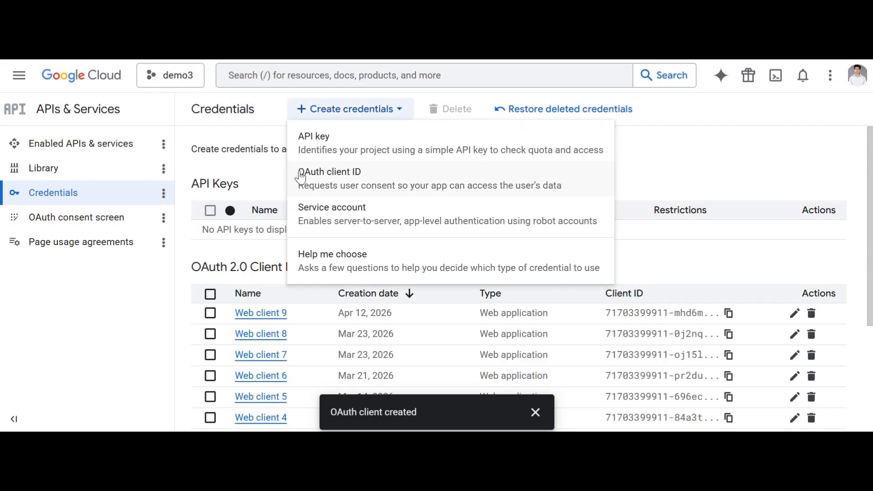
{"action": "left_click", "coordinate": [332, 178]}
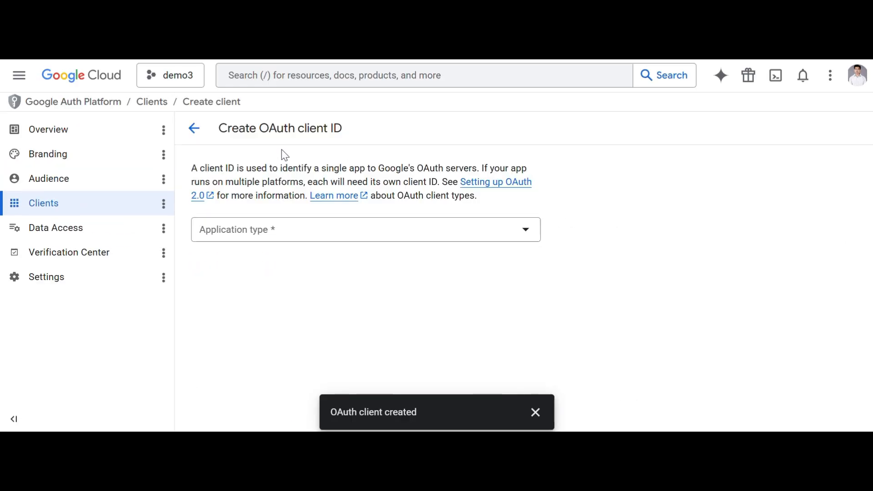
{"action": "left_click", "coordinate": [283, 238]}
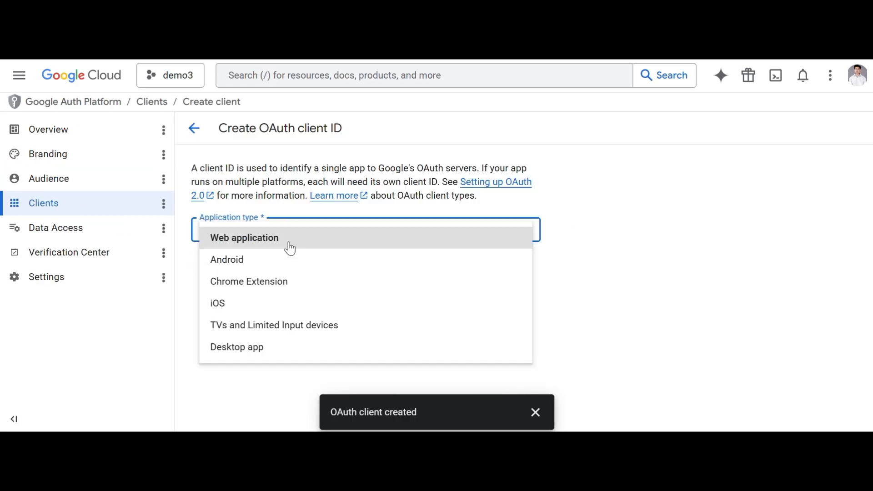
{"action": "left_click", "coordinate": [288, 240]}
Highlight the Authorized redirect URIs heading, then return to n8n's Send a message node.
{"action": "scroll", "coordinate": [313, 259], "scroll_direction": "down", "scroll_amount": 5}
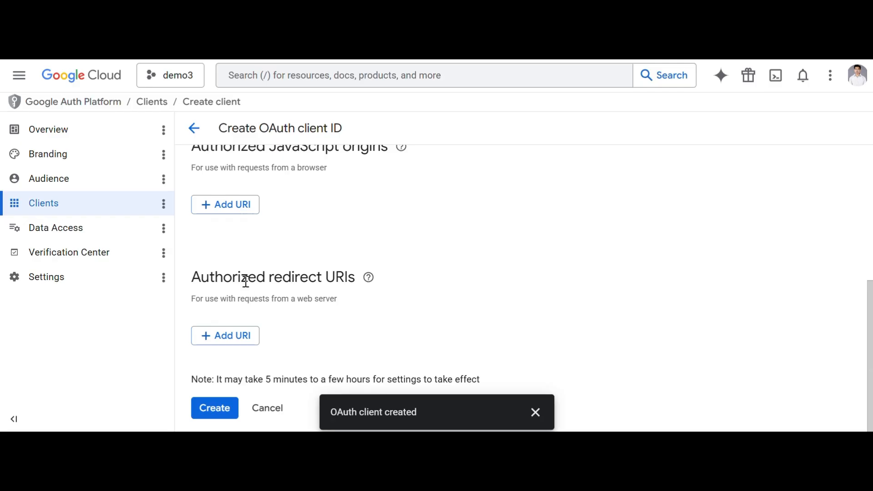
{"action": "left_click_drag", "start_coordinate": [209, 277], "coordinate": [324, 296]}
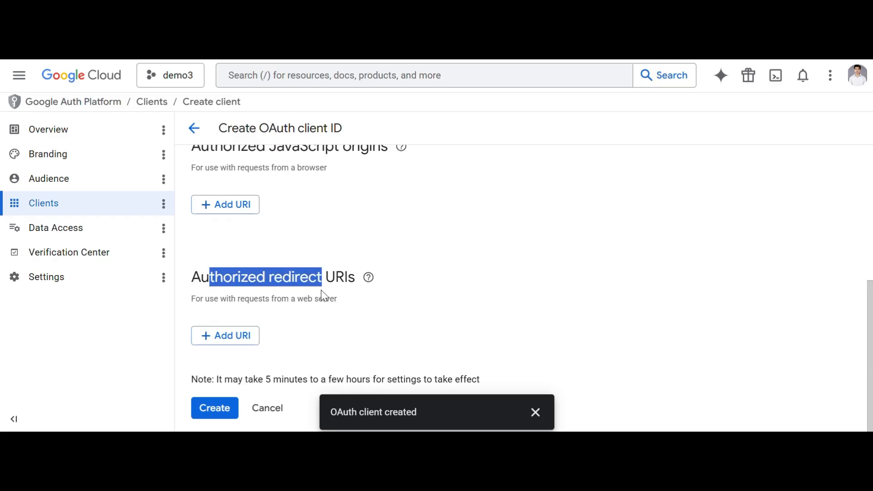
{"action": "key", "text": "alt+Tab"}
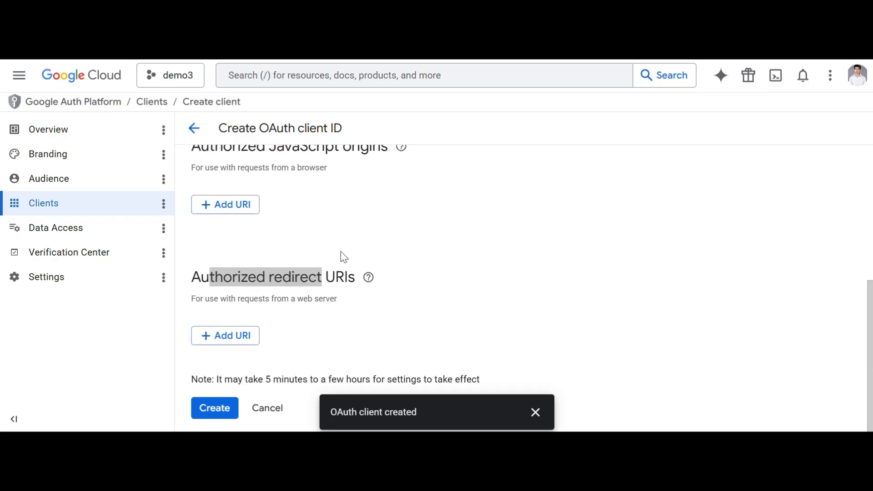
{"action": "key", "text": "ctrl+Tab"}
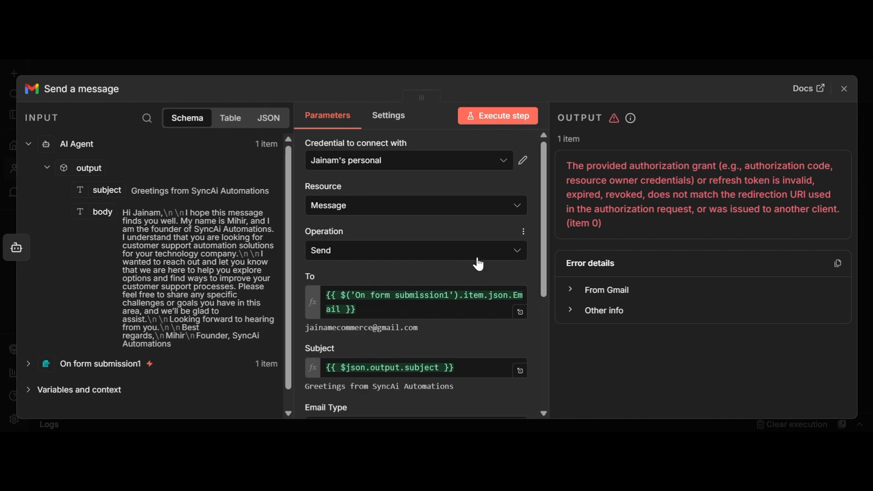
Copy the OAuth Redirect URL from the n8n Gmail credential and return to Google Cloud.
{"action": "left_click", "coordinate": [524, 162]}
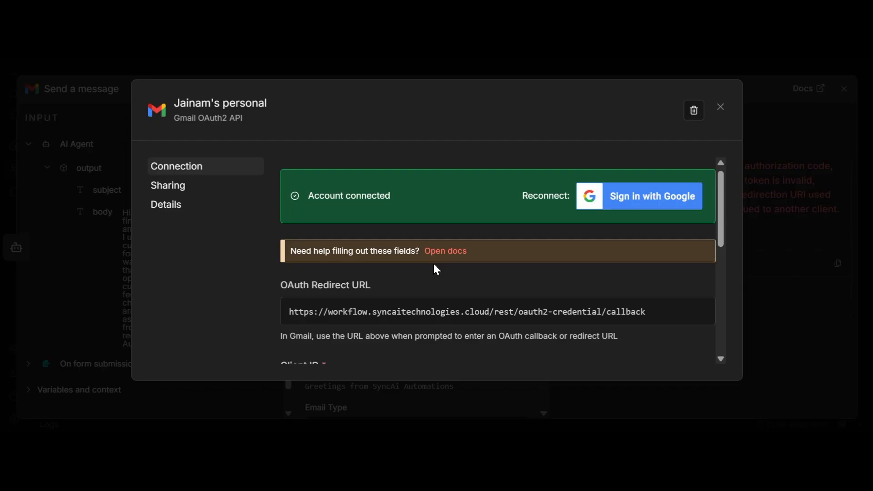
{"action": "scroll", "coordinate": [433, 262], "scroll_direction": "down", "scroll_amount": 2}
{"action": "scroll", "coordinate": [434, 261], "scroll_direction": "up", "scroll_amount": 2}
{"action": "scroll", "coordinate": [434, 261], "scroll_direction": "down", "scroll_amount": 6}
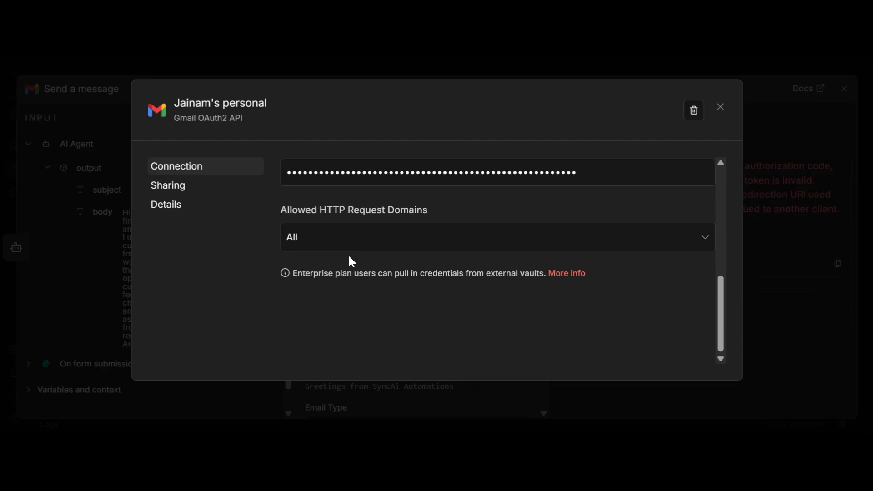
{"action": "scroll", "coordinate": [353, 261], "scroll_direction": "up", "scroll_amount": 5}
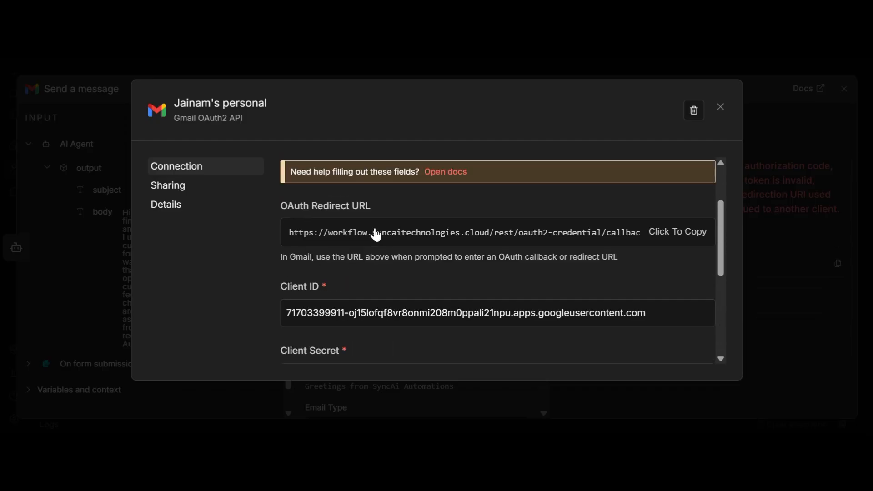
{"action": "left_click", "coordinate": [660, 242]}
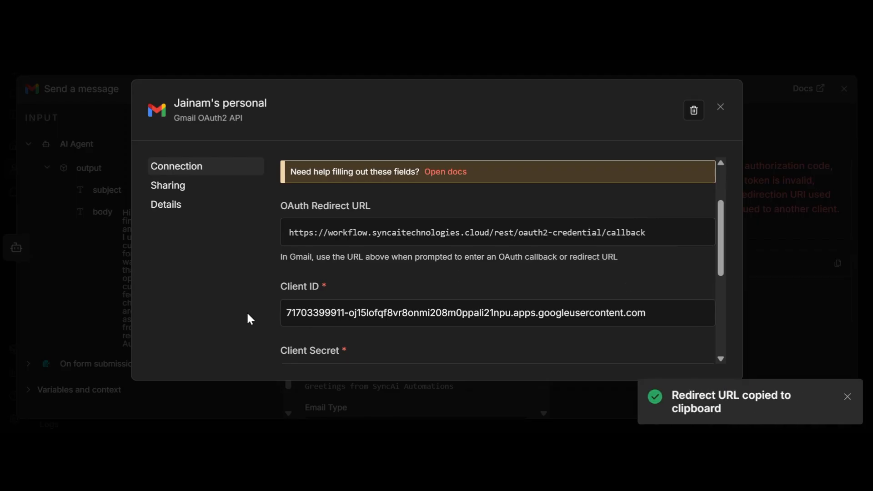
{"action": "key", "text": "alt+Tab"}
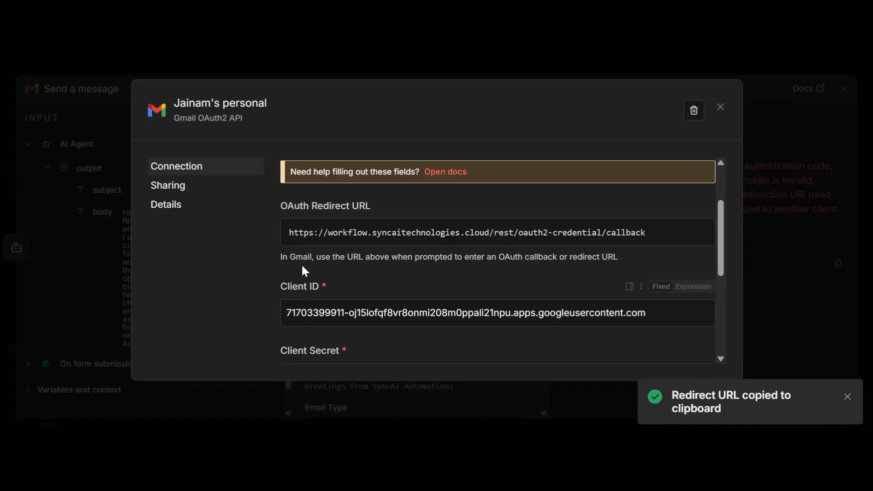
{"action": "left_click", "coordinate": [291, 14]}
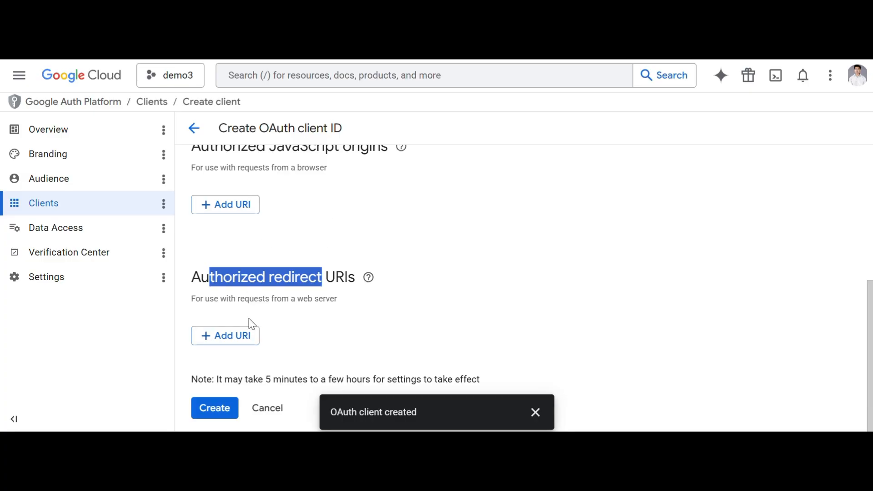
Add n8n's redirect URL as an authorized URI, create the client, and copy its client ID.
{"action": "left_click", "coordinate": [241, 336]}
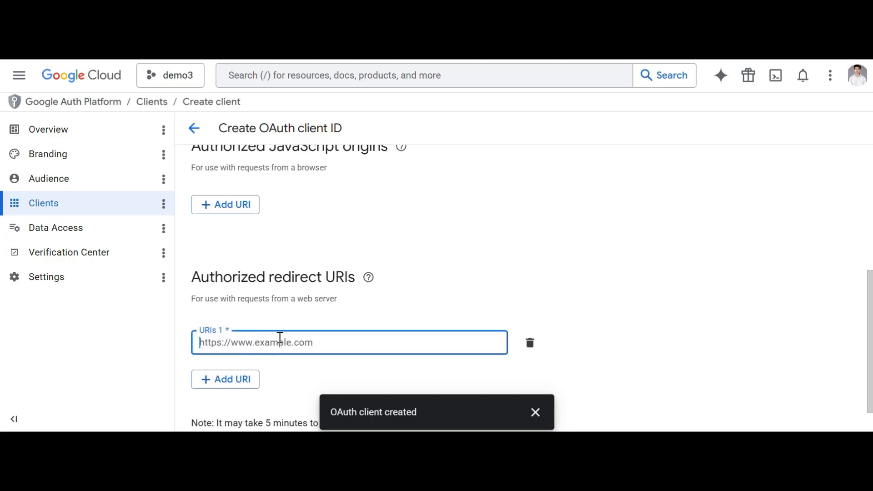
{"action": "key", "text": "ctrl+v"}
{"action": "scroll", "coordinate": [273, 364], "scroll_direction": "down", "scroll_amount": 1}
{"action": "left_click", "coordinate": [230, 409]}
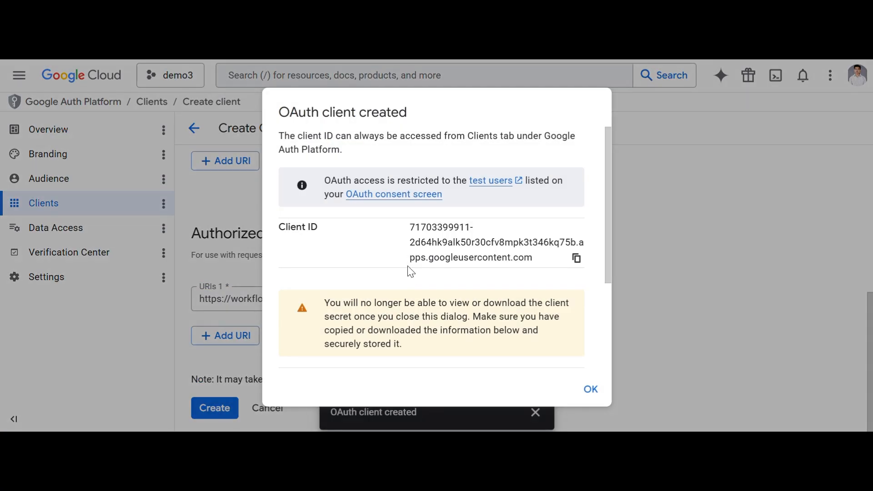
{"action": "left_click", "coordinate": [575, 260]}
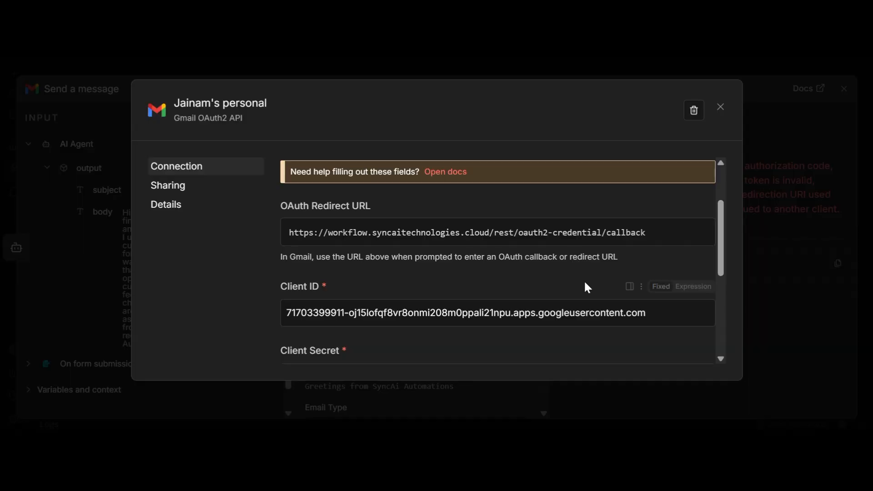
Replace the old Client ID in n8n's Gmail credential with the new one.
{"action": "scroll", "coordinate": [522, 298], "scroll_direction": "down", "scroll_amount": 3}
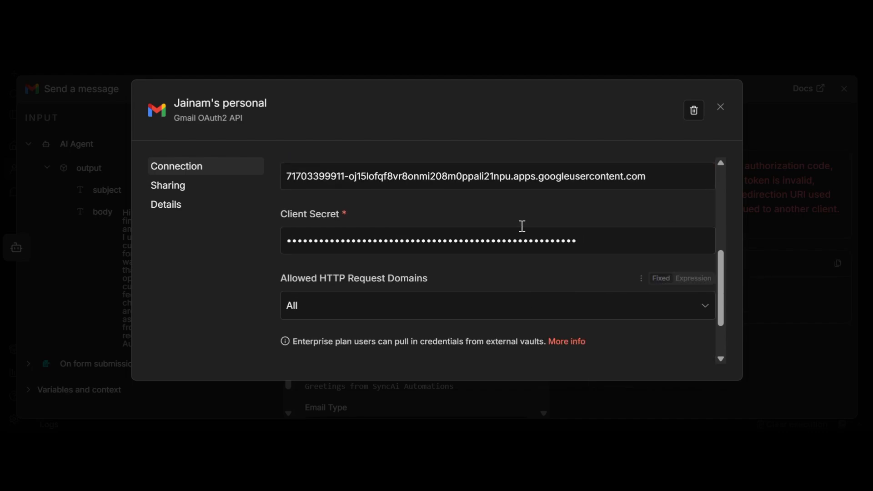
{"action": "double_click", "coordinate": [604, 176]}
{"action": "left_click", "coordinate": [604, 177]}
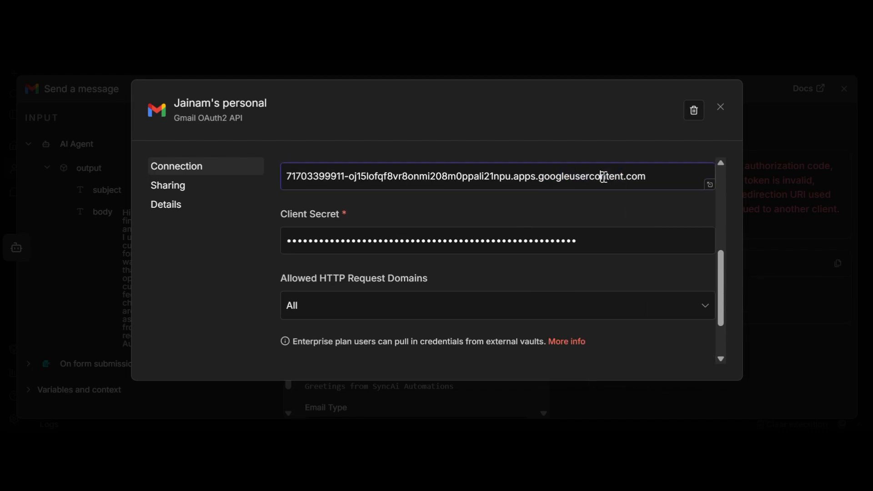
{"action": "triple_click", "coordinate": [623, 176]}
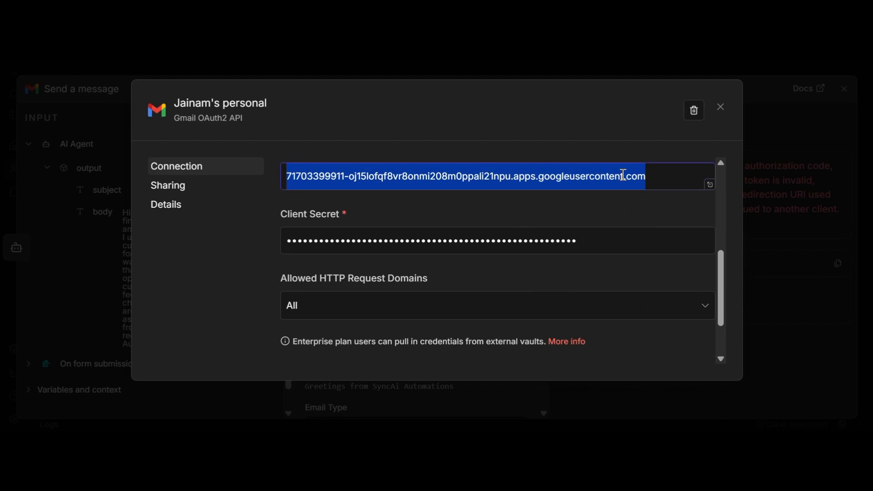
{"action": "key", "text": "ctrl+v"}
Put the new client secret into n8n's Client Secret field and save the credential.
{"action": "key", "text": "ctrl+Tab"}
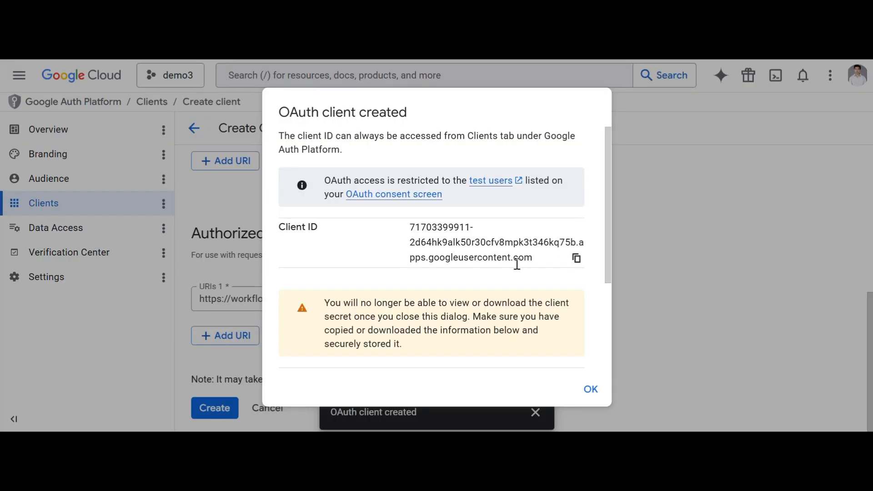
{"action": "scroll", "coordinate": [517, 265], "scroll_direction": "down", "scroll_amount": 3}
{"action": "left_click", "coordinate": [575, 274]}
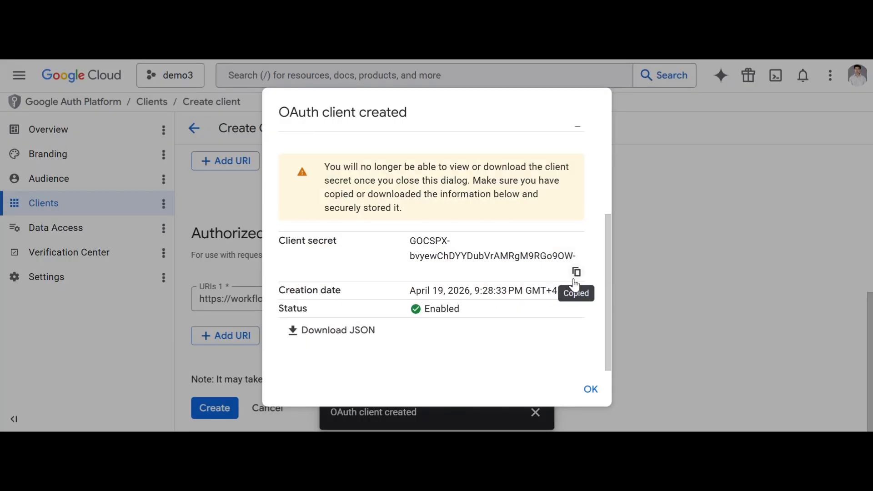
{"action": "key", "text": "ctrl+Tab"}
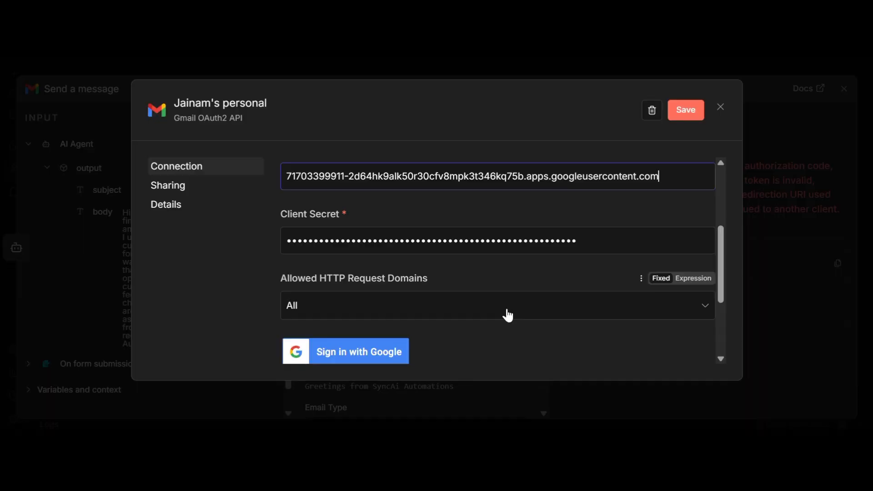
{"action": "left_click", "coordinate": [590, 232]}
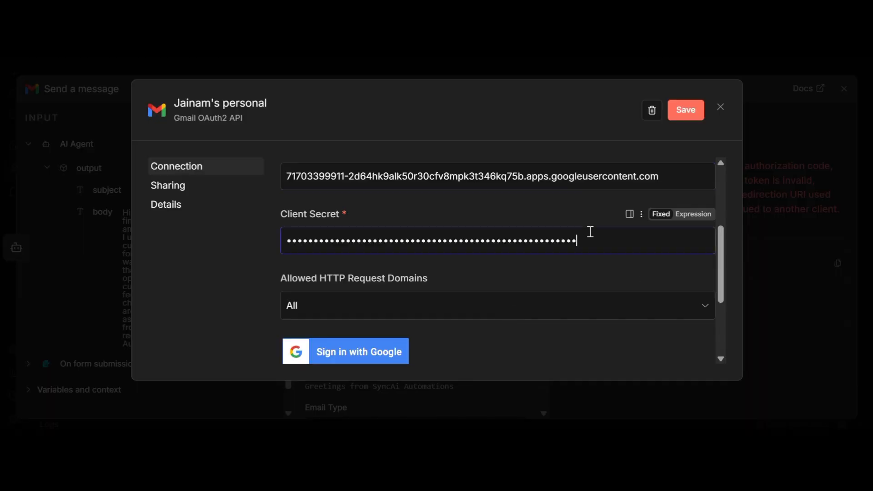
{"action": "key", "text": "BackSpace"}
{"action": "key", "text": "BackSpace"}
{"action": "key", "text": "BackSpace"}
{"action": "key", "text": "BackSpace"}
{"action": "key", "text": "BackSpace"}
{"action": "key", "text": "BackSpace"}
{"action": "key", "text": "BackSpace"}
{"action": "key", "text": "BackSpace"}
{"action": "key", "text": "BackSpace"}
{"action": "key", "text": "BackSpace"}
{"action": "key", "text": "BackSpace"}
{"action": "key", "text": "BackSpace"}
{"action": "key", "text": "BackSpace"}
{"action": "key", "text": "BackSpace"}
{"action": "key", "text": "BackSpace"}
{"action": "key", "text": "BackSpace"}
{"action": "key", "text": "BackSpace"}
{"action": "key", "text": "BackSpace"}
{"action": "key", "text": "BackSpace"}
{"action": "key", "text": "BackSpace"}
{"action": "left_click", "coordinate": [390, 362]}
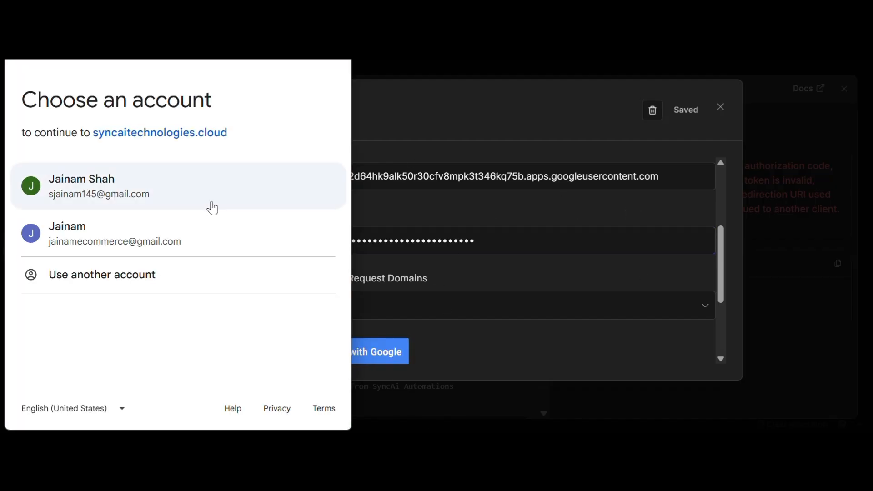
Authorize the Google account for n8n, granting all requested Gmail permissions.
{"action": "left_click", "coordinate": [120, 197]}
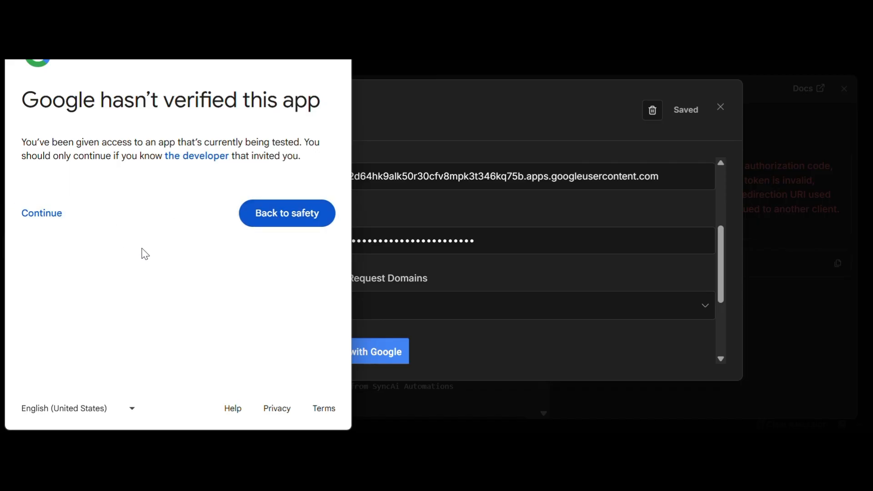
{"action": "left_click", "coordinate": [33, 287]}
{"action": "scroll", "coordinate": [181, 292], "scroll_direction": "down", "scroll_amount": 10}
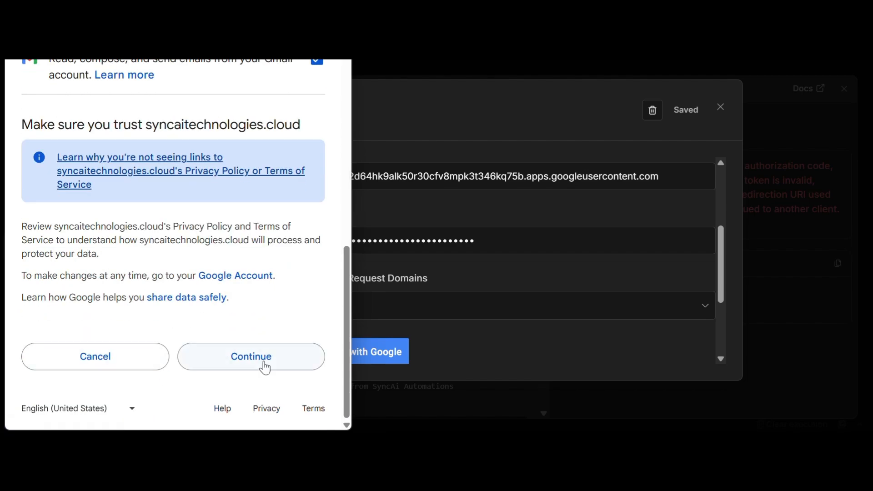
{"action": "left_click", "coordinate": [265, 364]}
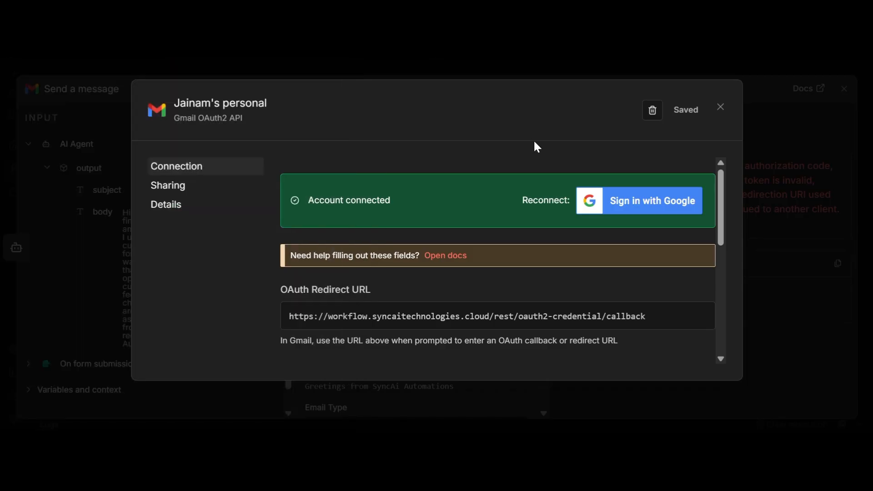
Close the credential dialog, dismiss the password prompt, and rerun the Send a message step.
{"action": "scroll", "coordinate": [452, 172], "scroll_direction": "down", "scroll_amount": 10}
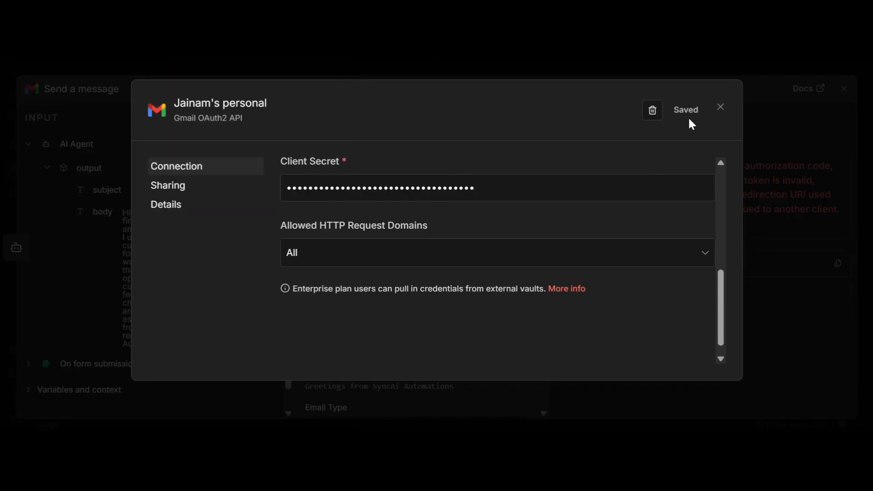
{"action": "left_click", "coordinate": [728, 108]}
{"action": "left_click", "coordinate": [750, 231]}
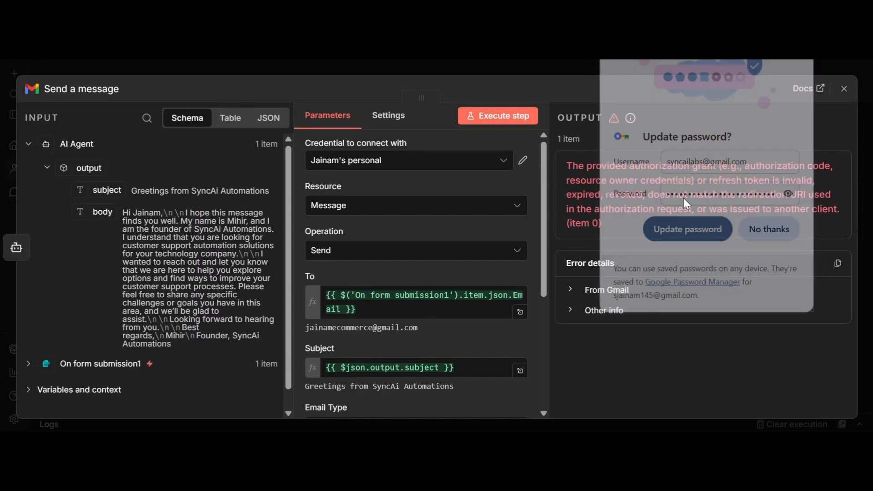
{"action": "left_click", "coordinate": [500, 117]}
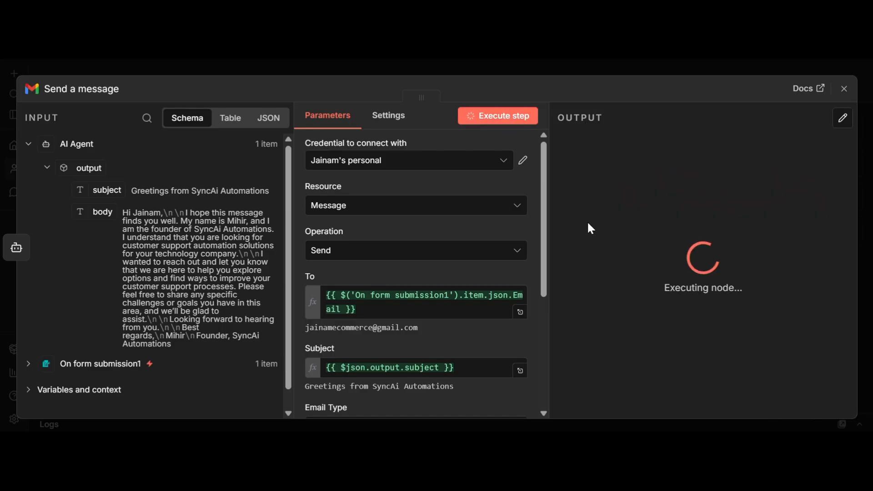
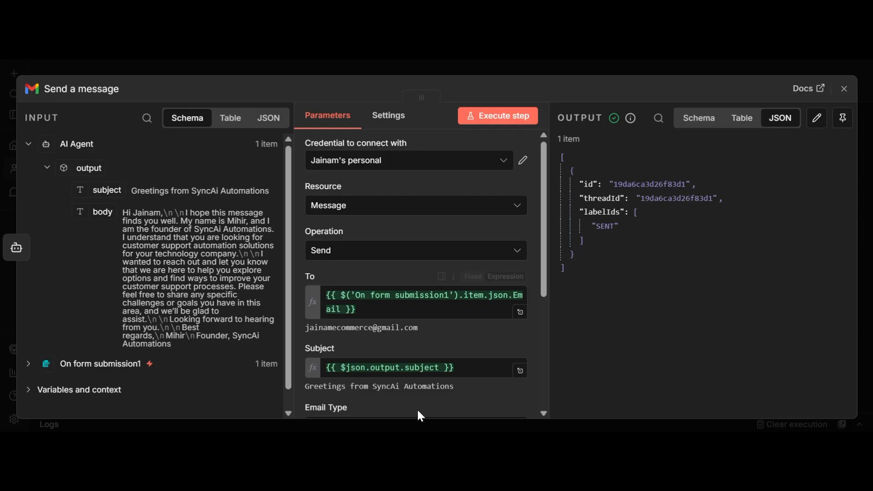
Open a new Chrome tab showing the Google start page.
{"action": "key", "text": "ctrl+t"}
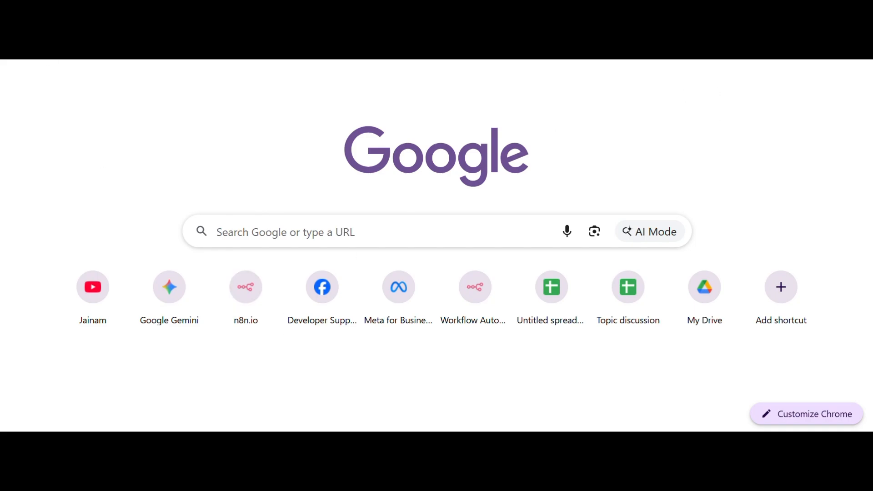
Check the signed-in Chrome profile, reload the new tab, and go to the Gmail inbox.
{"action": "left_click", "coordinate": [837, 21]}
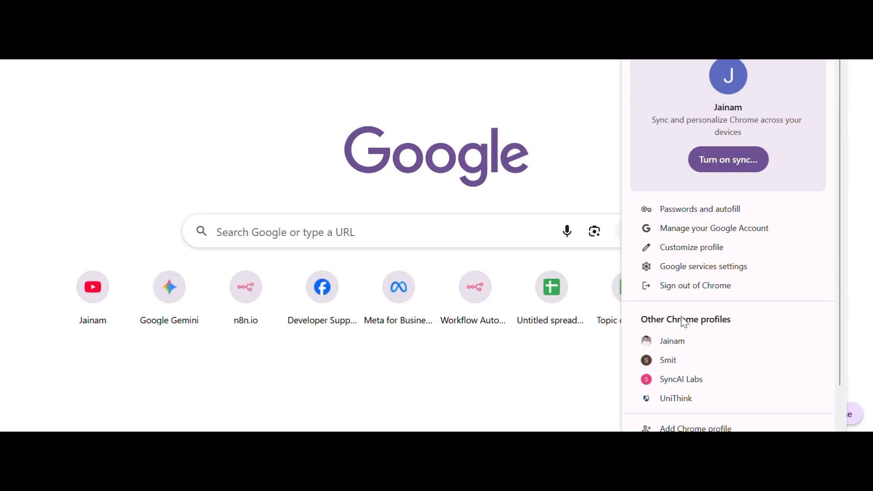
{"action": "left_click", "coordinate": [222, 67]}
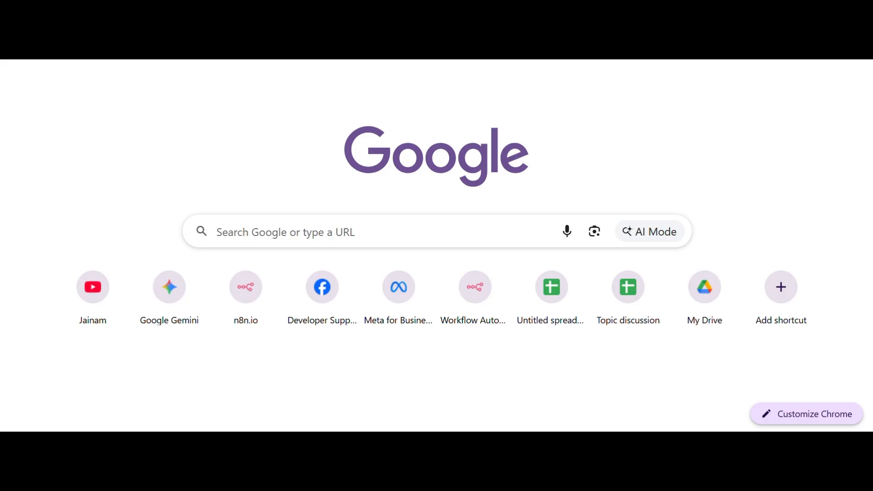
{"action": "key", "text": "F5"}
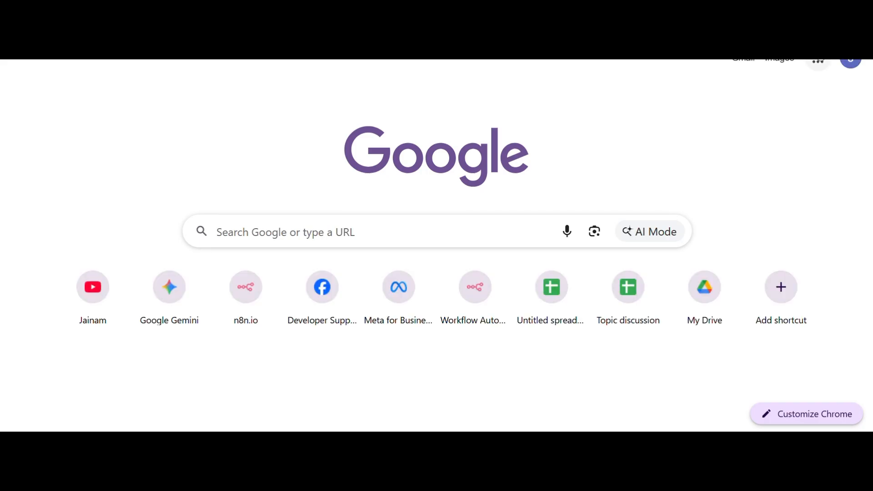
{"action": "left_click", "coordinate": [736, 64]}
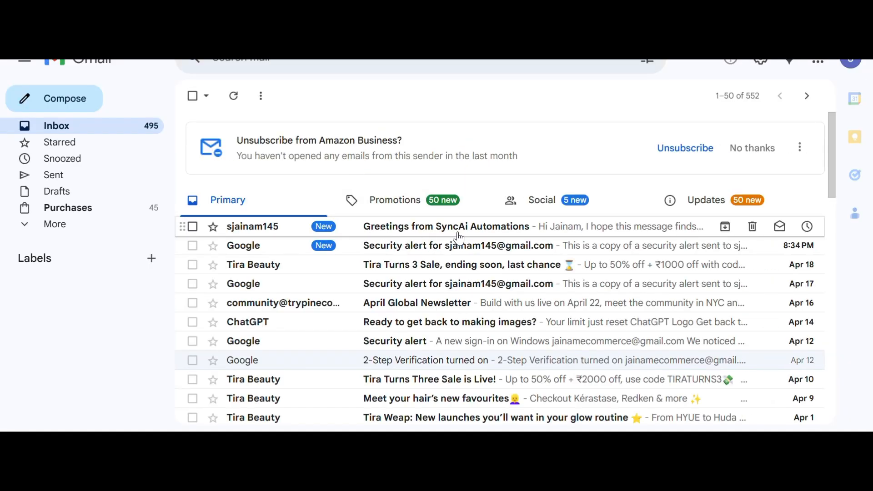
Open the 'Greetings from SyncAi Automations' email, inspect its run-together body and n8n footer, then return to n8n.
{"action": "left_click", "coordinate": [452, 231]}
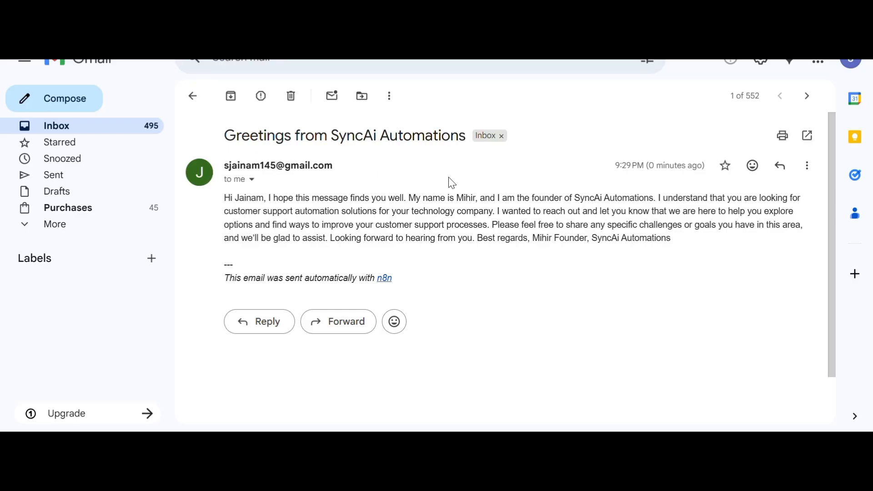
{"action": "left_click_drag", "start_coordinate": [472, 237], "coordinate": [279, 198]}
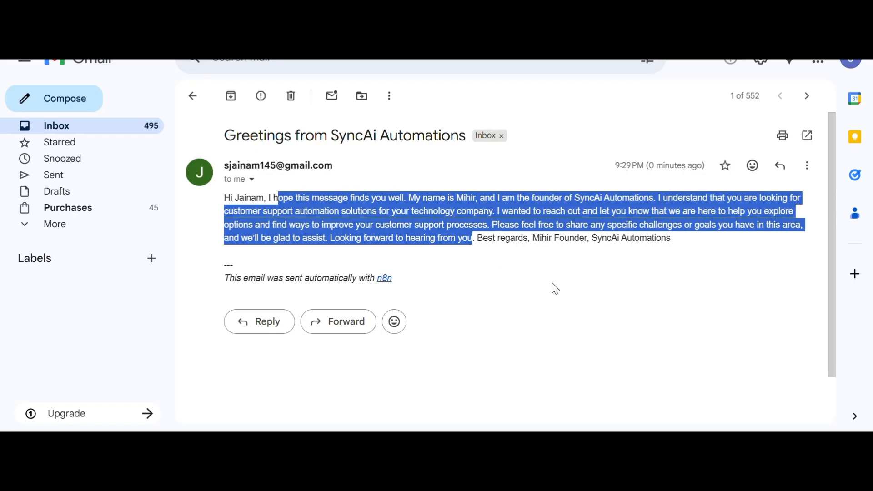
{"action": "left_click", "coordinate": [763, 282]}
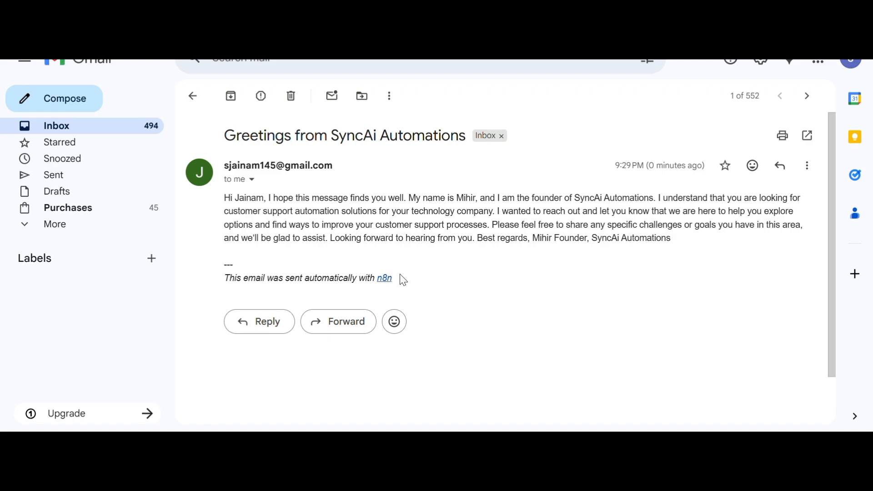
{"action": "left_click_drag", "start_coordinate": [290, 278], "coordinate": [534, 283]}
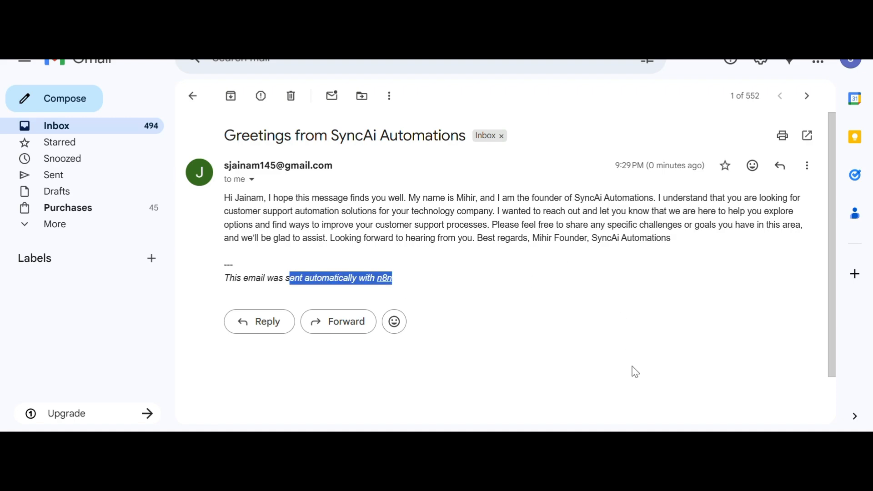
{"action": "key", "text": "alt+Tab"}
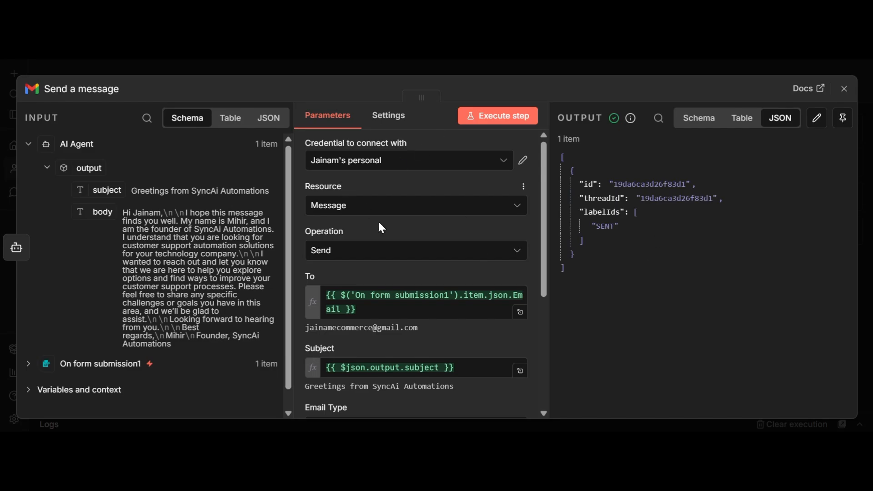
Set the Send a message node's Email Type to Text and re-execute the step.
{"action": "scroll", "coordinate": [378, 220], "scroll_direction": "down", "scroll_amount": 5}
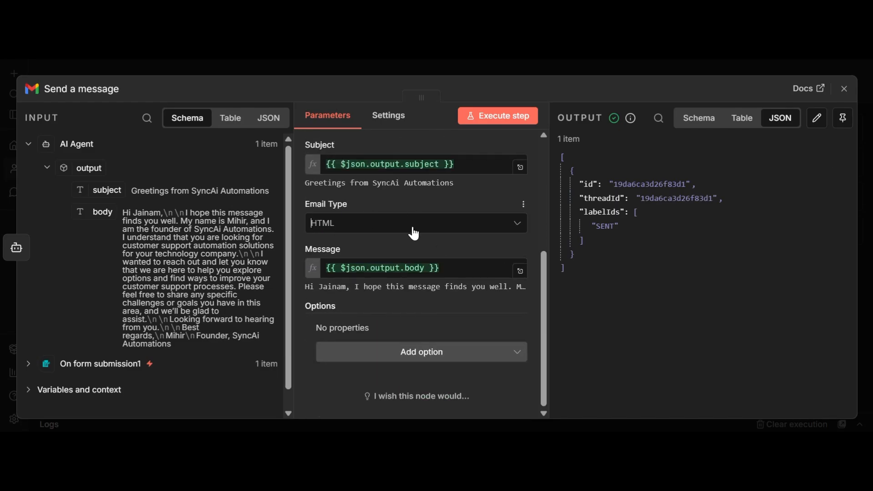
{"action": "left_click", "coordinate": [414, 227]}
{"action": "left_click", "coordinate": [421, 258]}
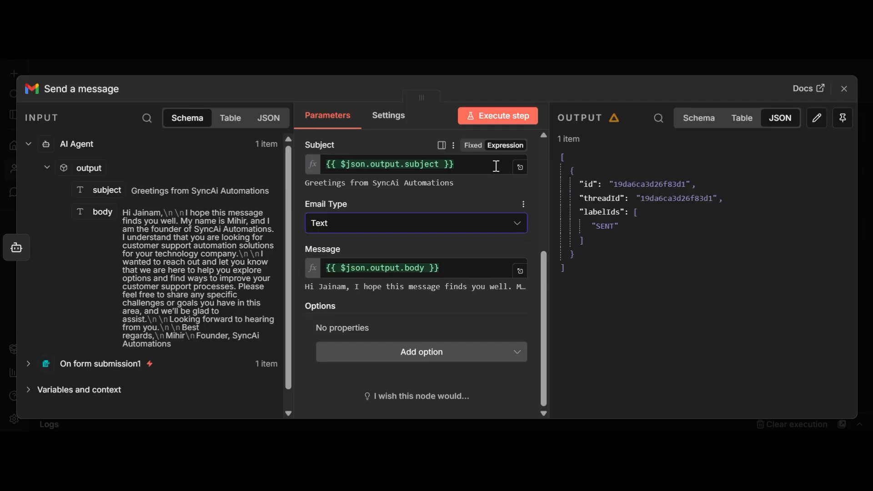
{"action": "left_click", "coordinate": [498, 116]}
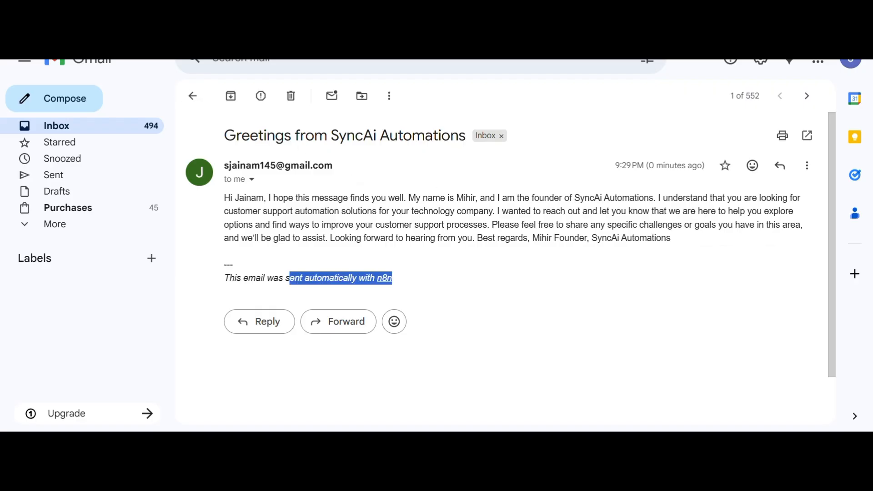
Return to the Gmail inbox and open the newest SyncAi Automations email.
{"action": "left_click", "coordinate": [113, 64]}
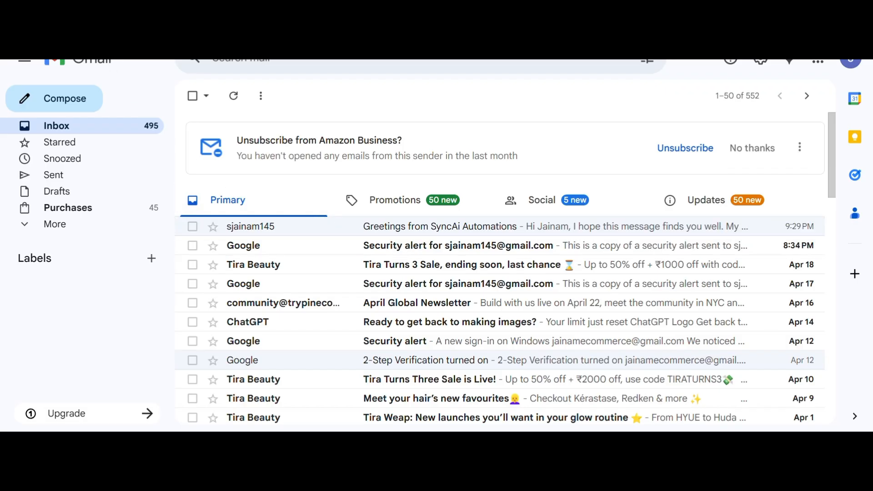
{"action": "left_click", "coordinate": [412, 226]}
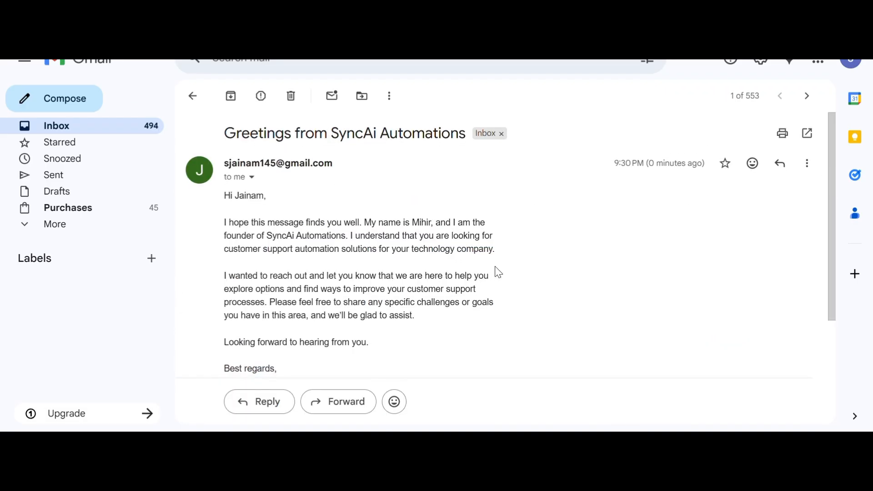
{"action": "scroll", "coordinate": [282, 321], "scroll_direction": "down", "scroll_amount": 2}
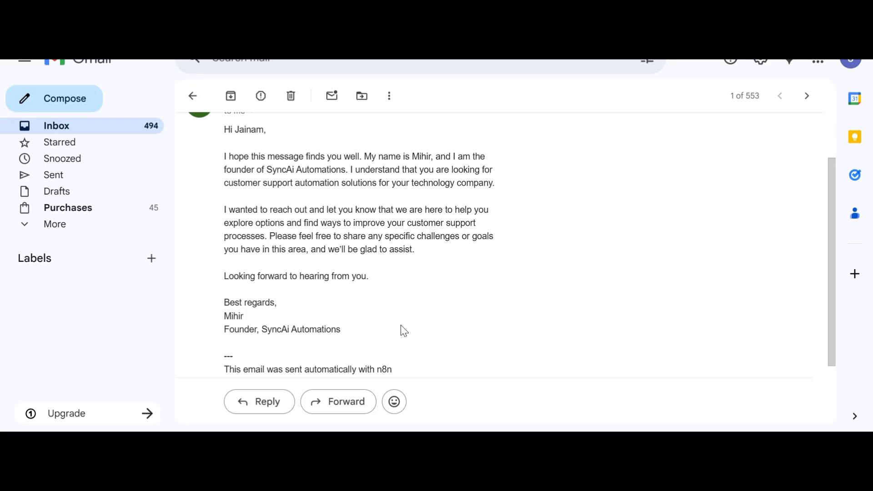
{"action": "scroll", "coordinate": [308, 308], "scroll_direction": "down", "scroll_amount": 2}
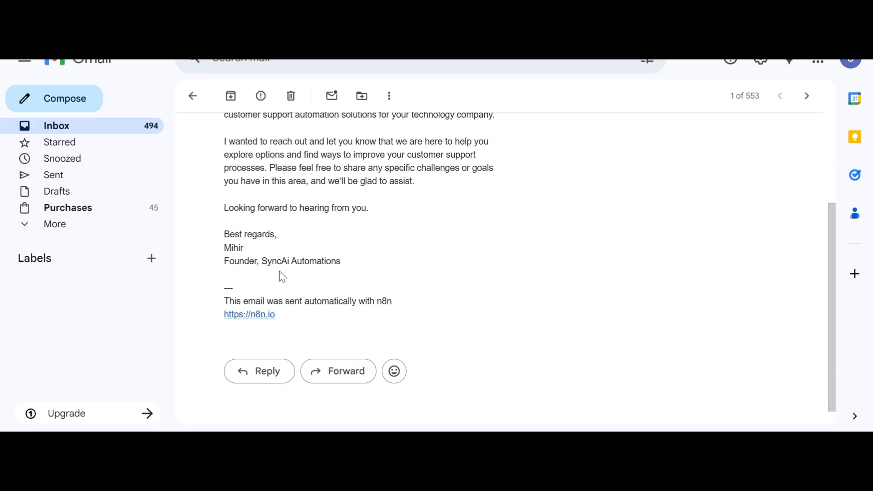
Highlight the signature, closing line and paragraph breaks to check the new formatting.
{"action": "left_click_drag", "start_coordinate": [224, 233], "coordinate": [278, 262]}
{"action": "left_click", "coordinate": [230, 227]}
{"action": "left_click_drag", "start_coordinate": [230, 227], "coordinate": [319, 276]}
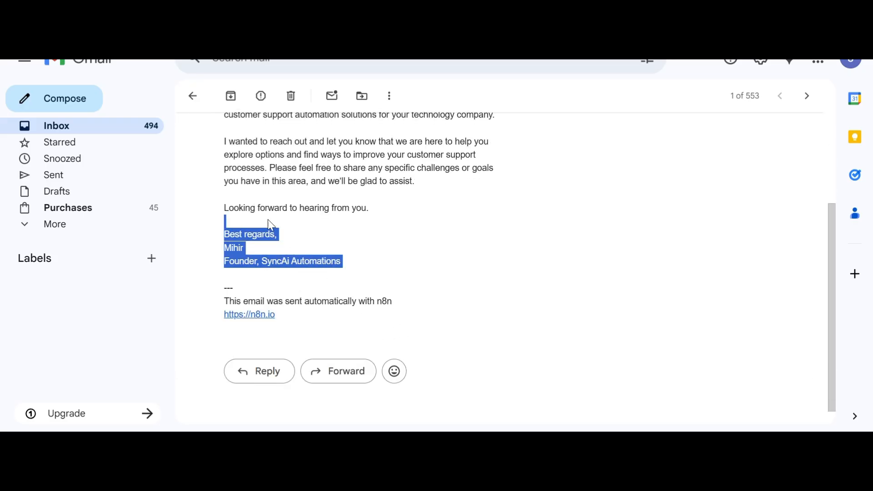
{"action": "left_click_drag", "start_coordinate": [225, 203], "coordinate": [305, 225]}
{"action": "scroll", "coordinate": [362, 250], "scroll_direction": "down", "scroll_amount": 1}
{"action": "scroll", "coordinate": [362, 251], "scroll_direction": "up", "scroll_amount": 4}
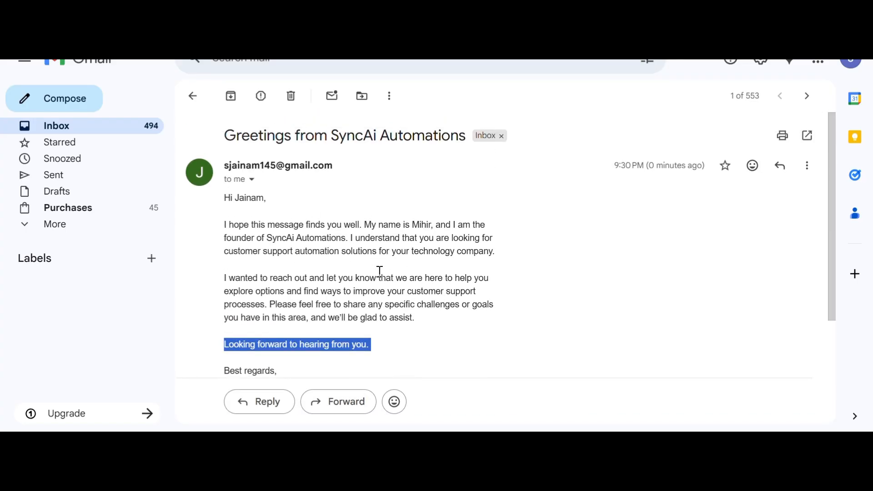
{"action": "left_click_drag", "start_coordinate": [185, 250], "coordinate": [435, 279]}
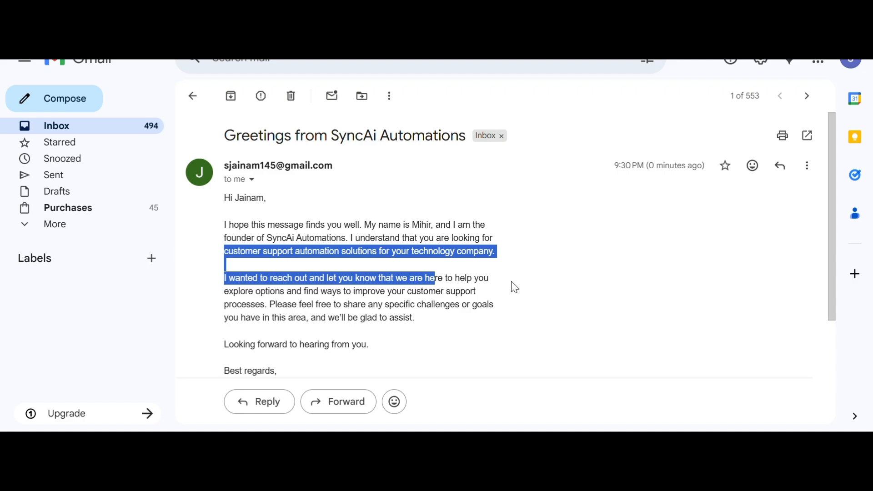
{"action": "left_click", "coordinate": [540, 279]}
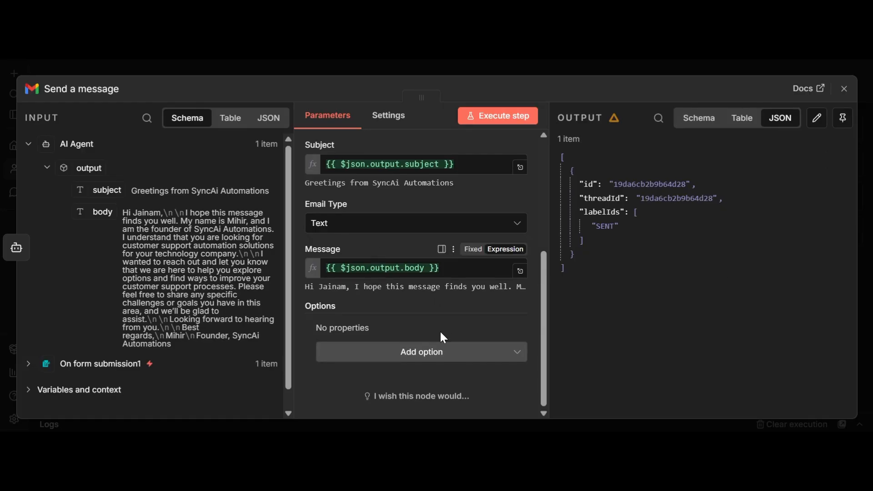
Add the Append n8n Attribution option, switch it off, and re-execute the Send a message step.
{"action": "left_click", "coordinate": [439, 355]}
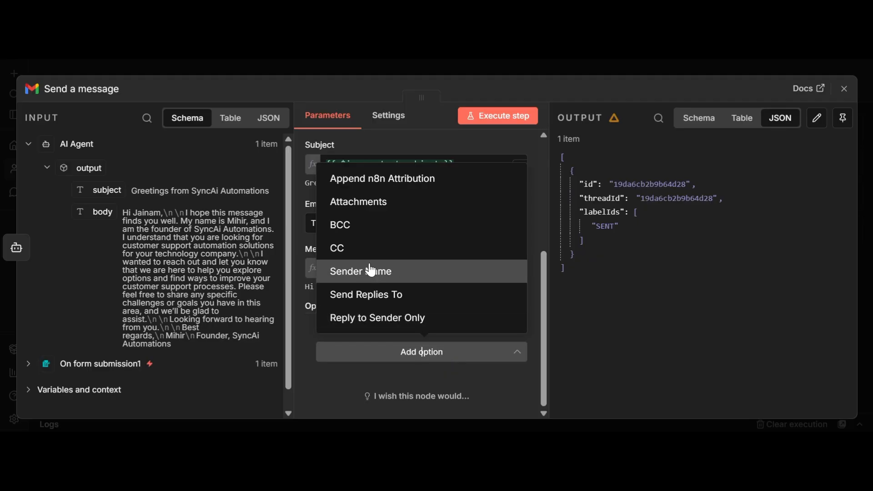
{"action": "left_click", "coordinate": [384, 179]}
{"action": "left_click", "coordinate": [341, 348]}
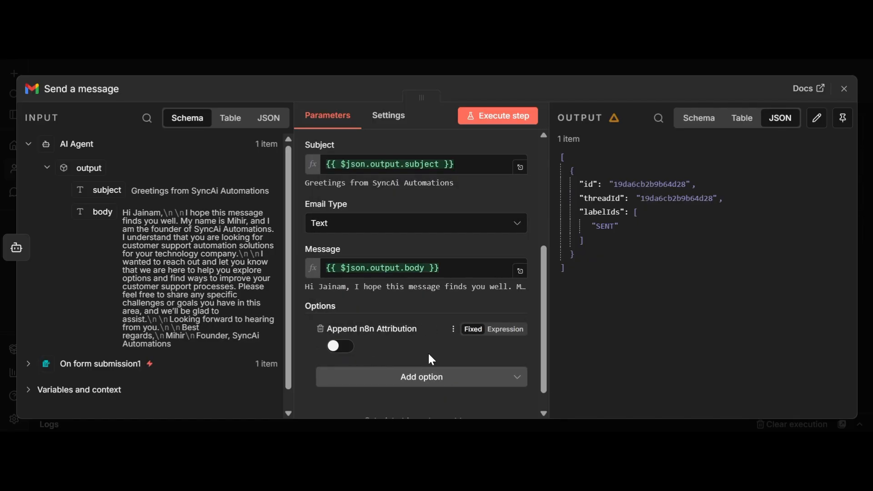
{"action": "left_click", "coordinate": [521, 116]}
{"action": "left_click", "coordinate": [844, 89]}
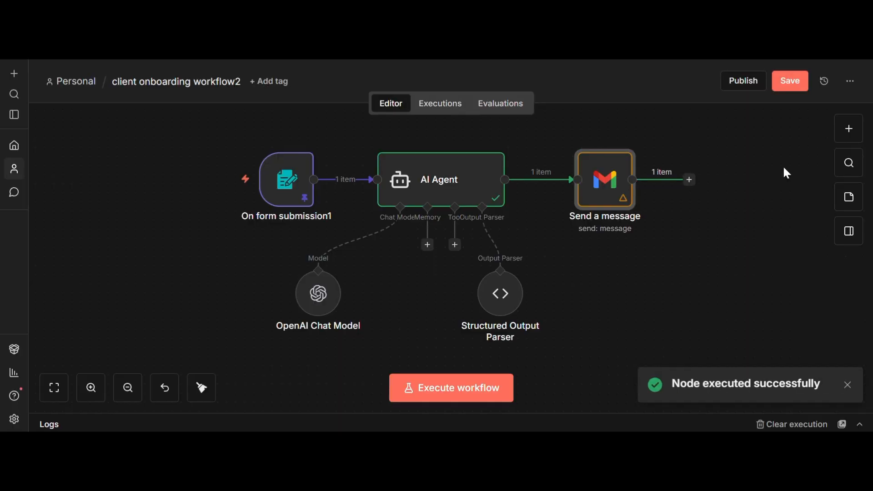
{"action": "key", "text": "alt+Tab"}
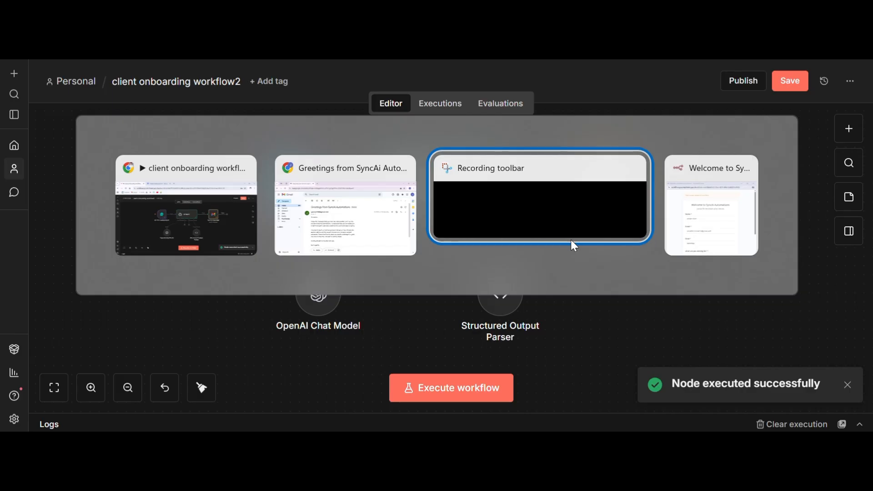
Open the newest SyncAi Automations email and confirm it ends at the signature without the n8n footer.
{"action": "key", "text": "alt+Tab"}
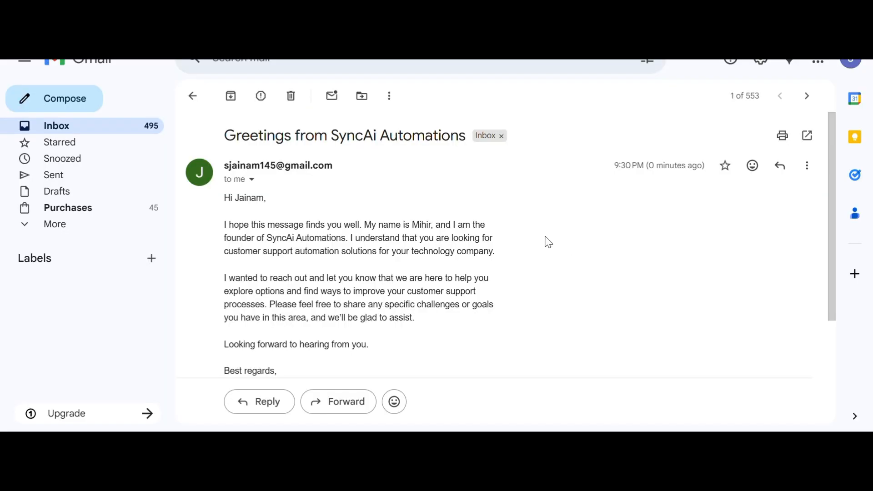
{"action": "left_click", "coordinate": [13, 34]}
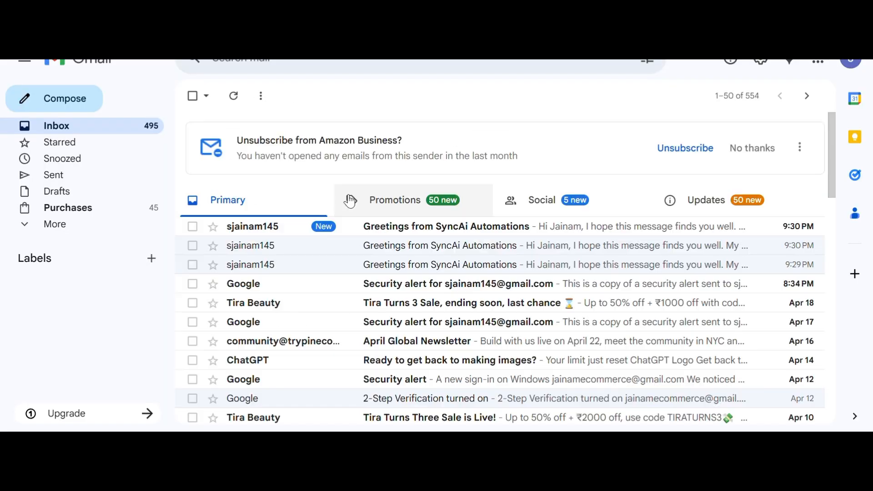
{"action": "left_click", "coordinate": [403, 223]}
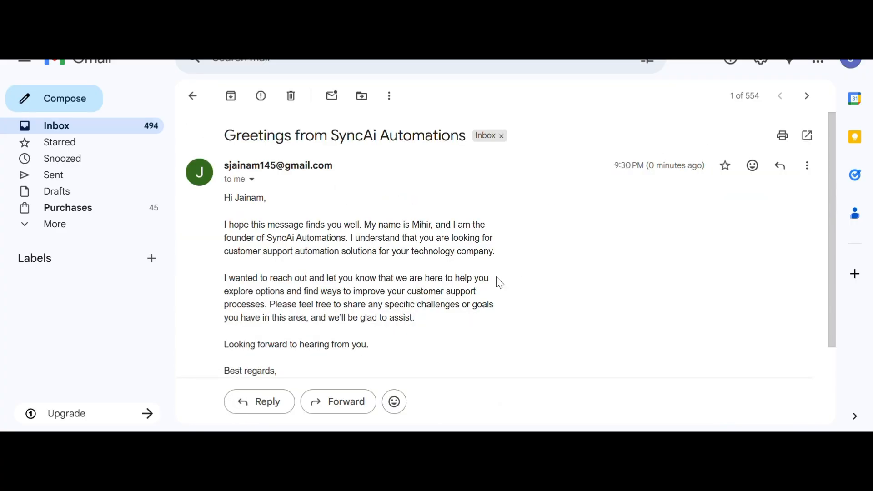
{"action": "scroll", "coordinate": [499, 283], "scroll_direction": "down", "scroll_amount": 3}
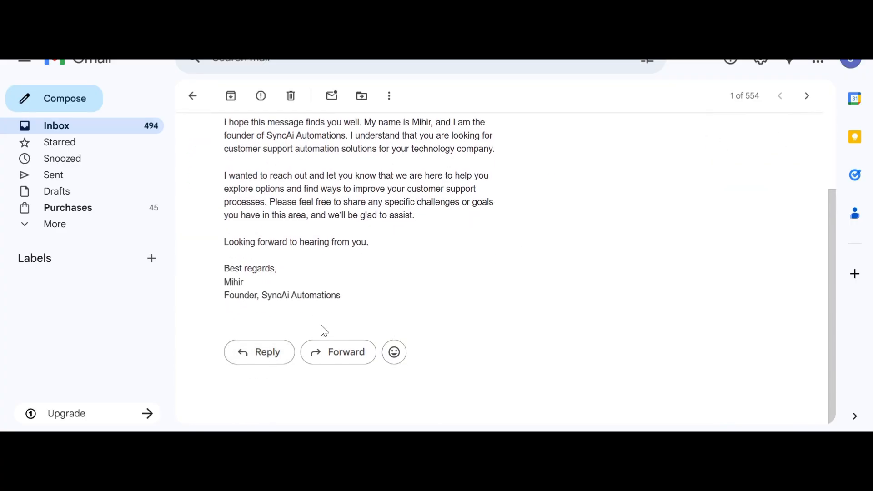
{"action": "left_click_drag", "start_coordinate": [221, 290], "coordinate": [349, 307]}
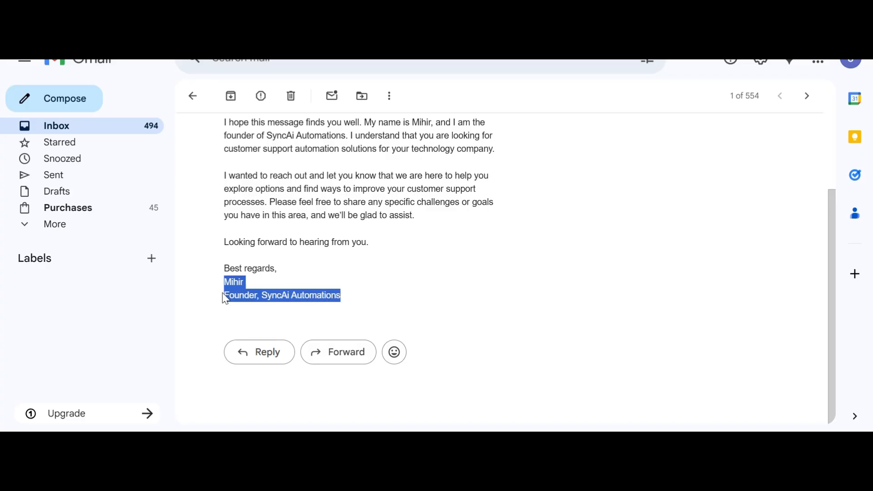
{"action": "left_click", "coordinate": [372, 296]}
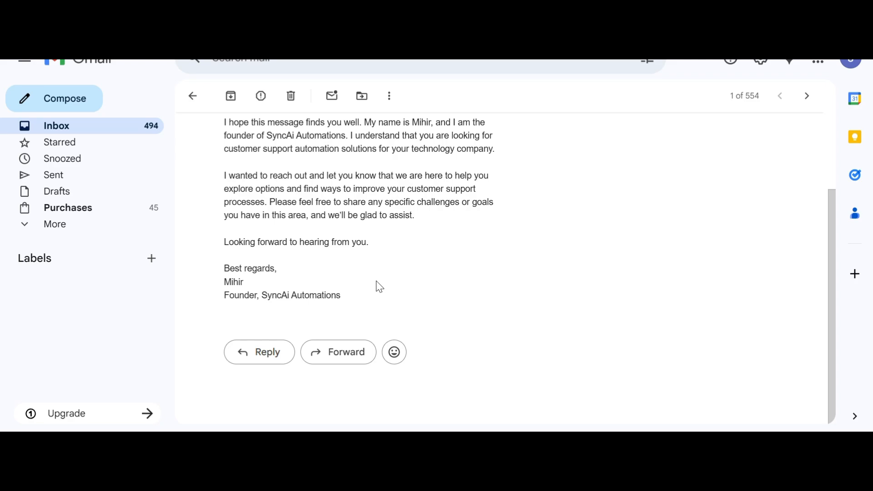
{"action": "key", "text": "alt+Tab"}
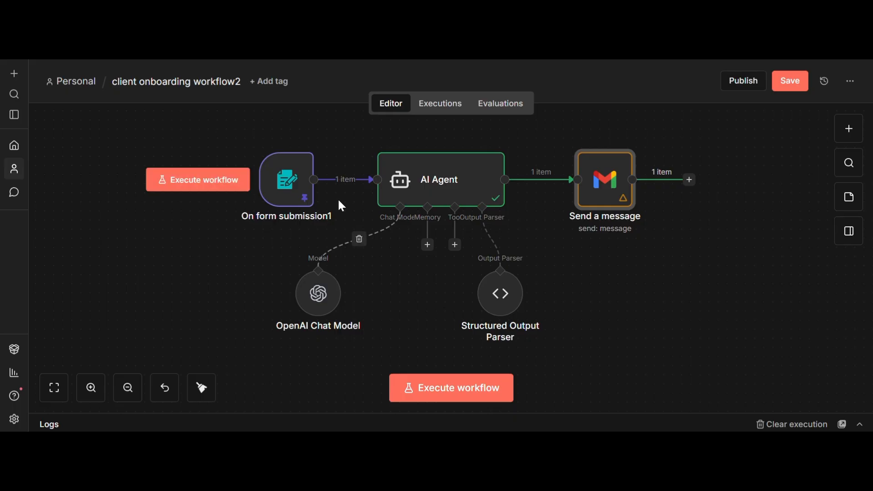
Nudge the OpenAI Chat Model node, check the form trigger, then run and stop the workflow.
{"action": "mouse_move", "coordinate": [291, 186]}
{"action": "left_click_drag", "start_coordinate": [320, 296], "coordinate": [356, 306]}
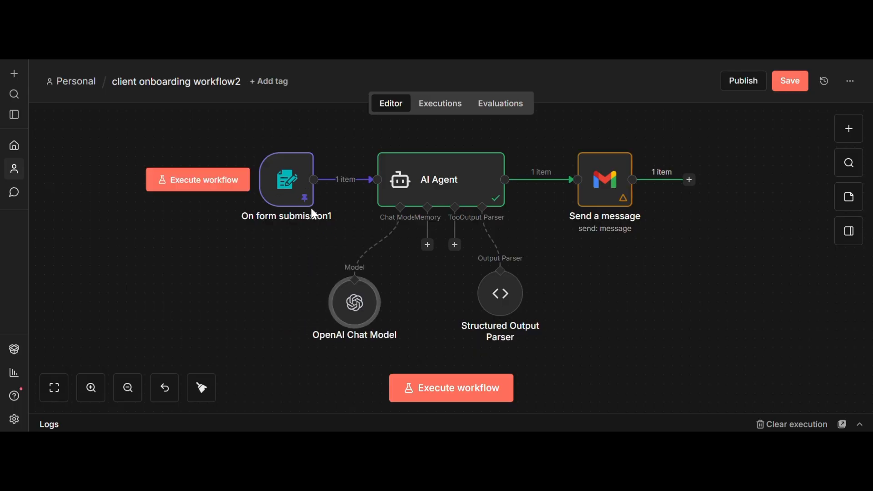
{"action": "double_click", "coordinate": [292, 203]}
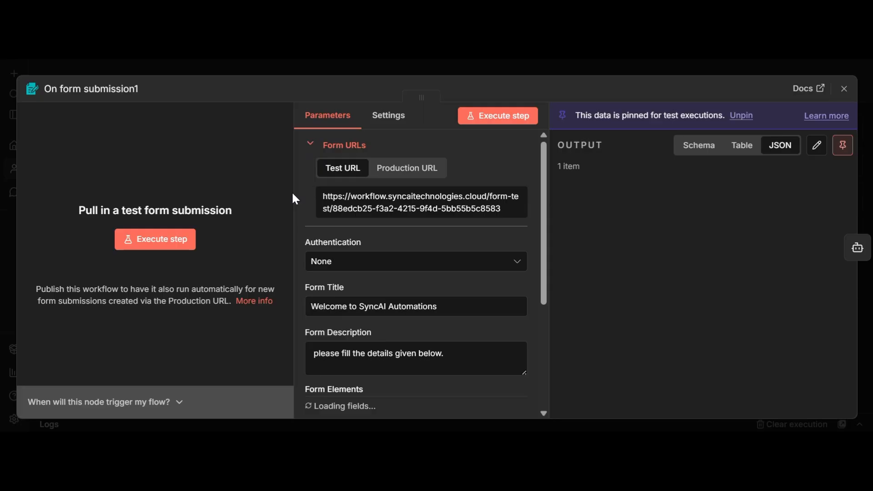
{"action": "left_click", "coordinate": [845, 89]}
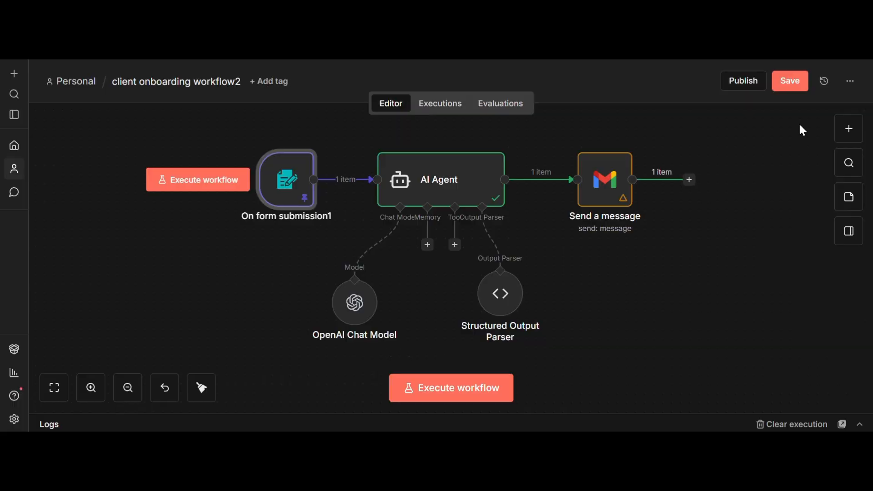
{"action": "left_click", "coordinate": [218, 182]}
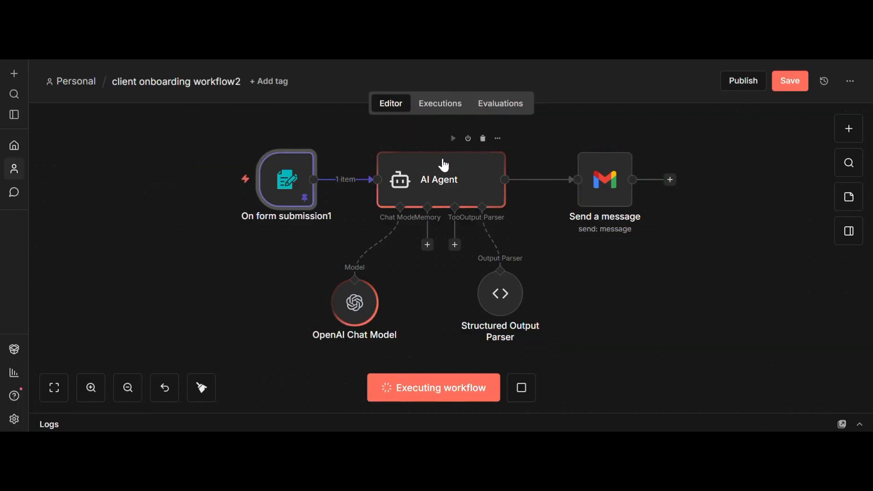
{"action": "left_click", "coordinate": [522, 388]}
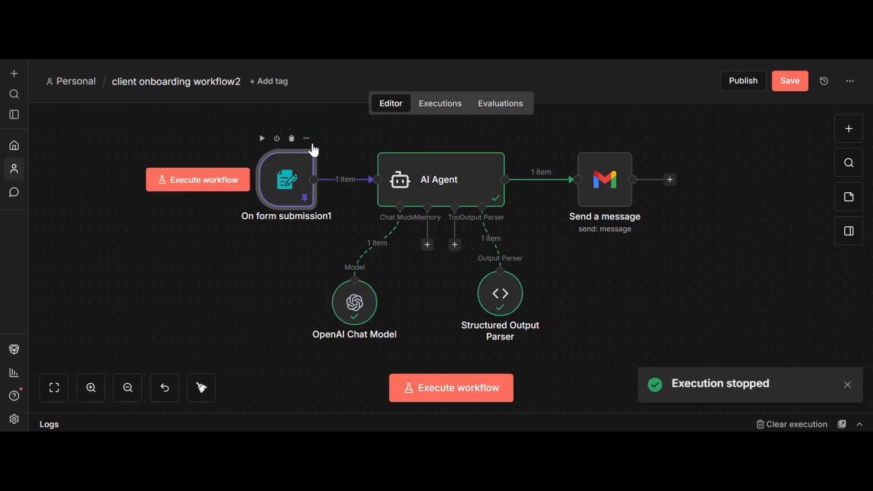
Unpin the form trigger's test data and execute the workflow to open the test form.
{"action": "left_click", "coordinate": [313, 145]}
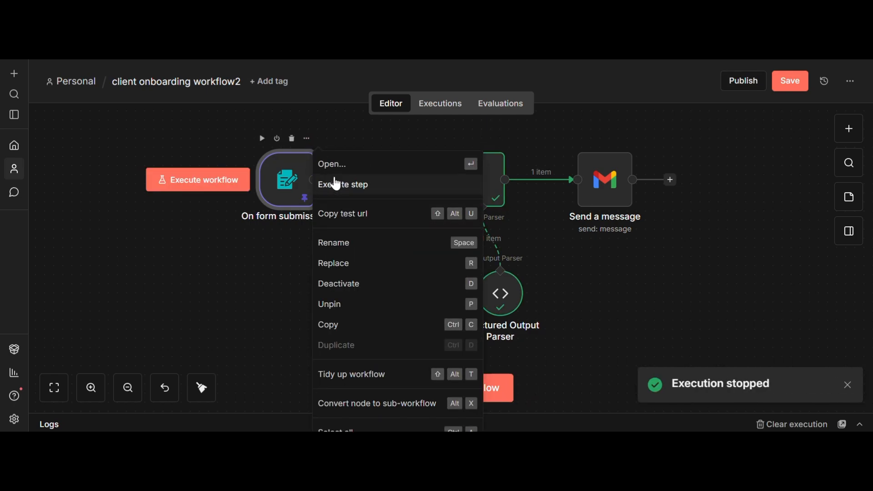
{"action": "left_click", "coordinate": [360, 309]}
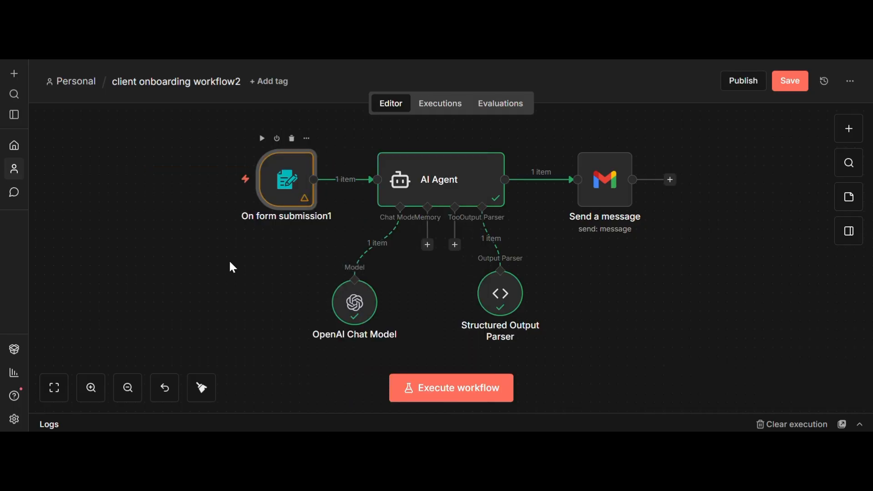
{"action": "left_click", "coordinate": [218, 185]}
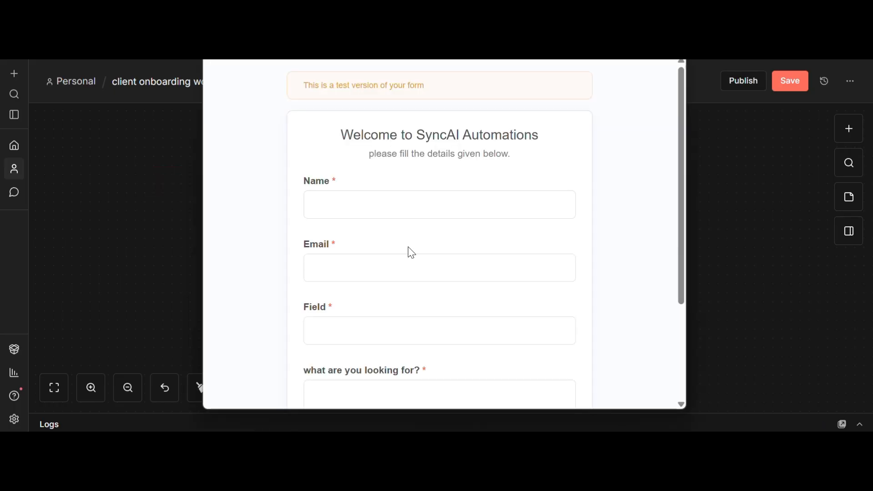
Fill in the test form with the lead's name, e-mail address and Field 'marketing'.
{"action": "left_click", "coordinate": [379, 202]}
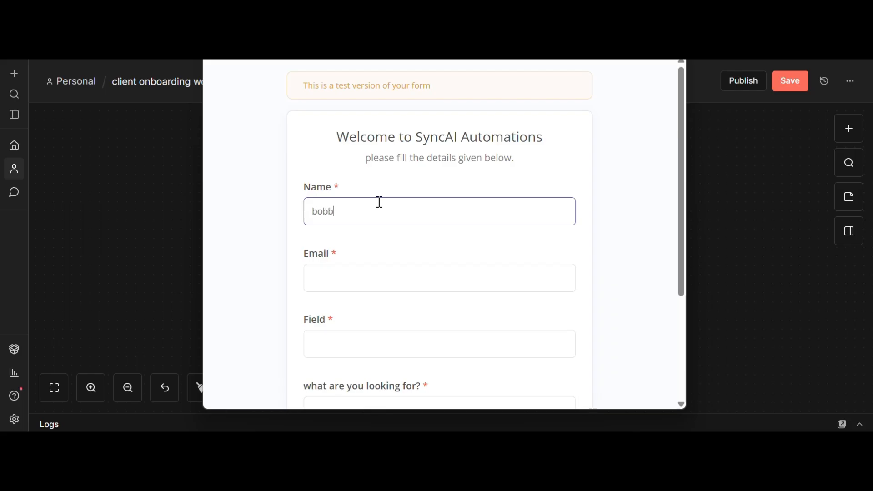
{"action": "key", "text": "Tab"}
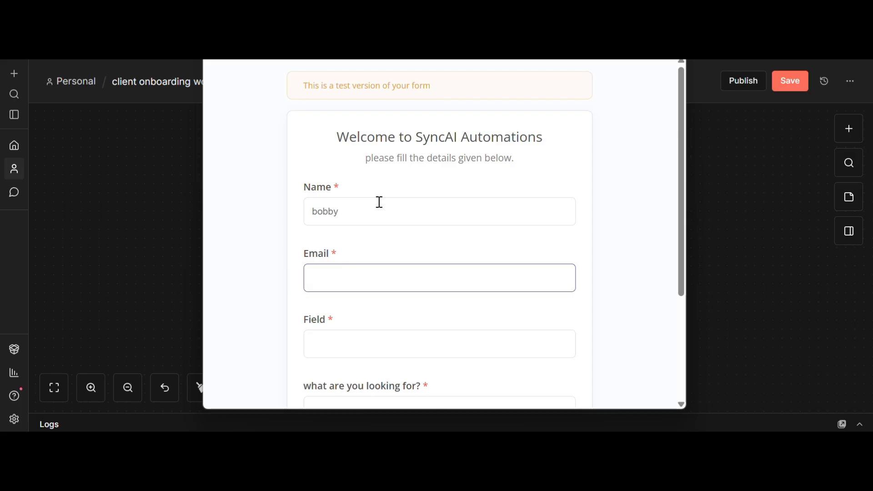
{"action": "type", "text": "e"}
{"action": "key", "text": "BackSpace"}
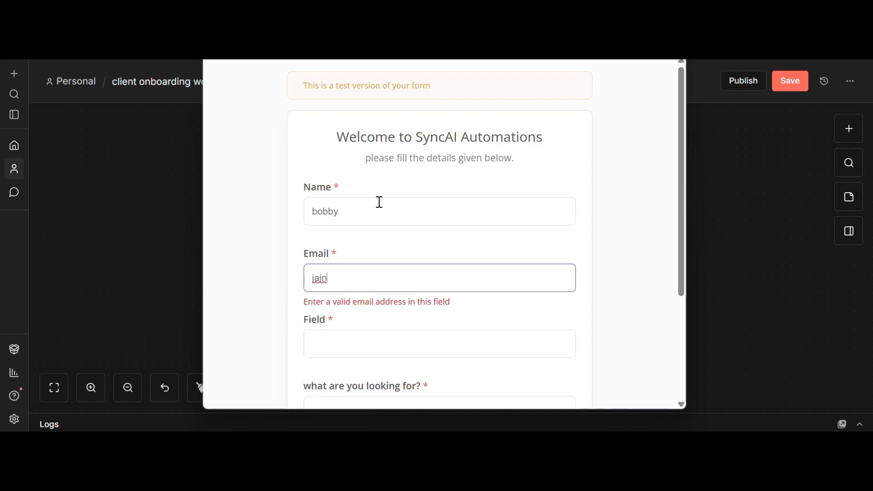
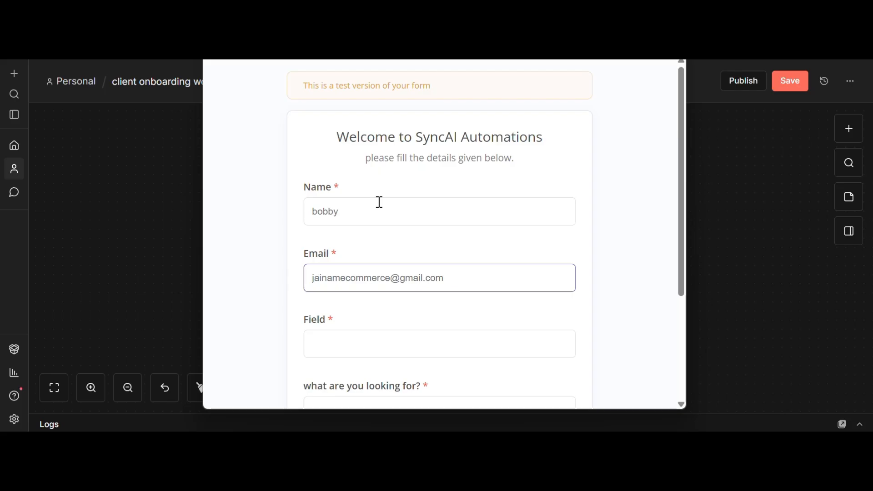
{"action": "key", "text": "Tab"}
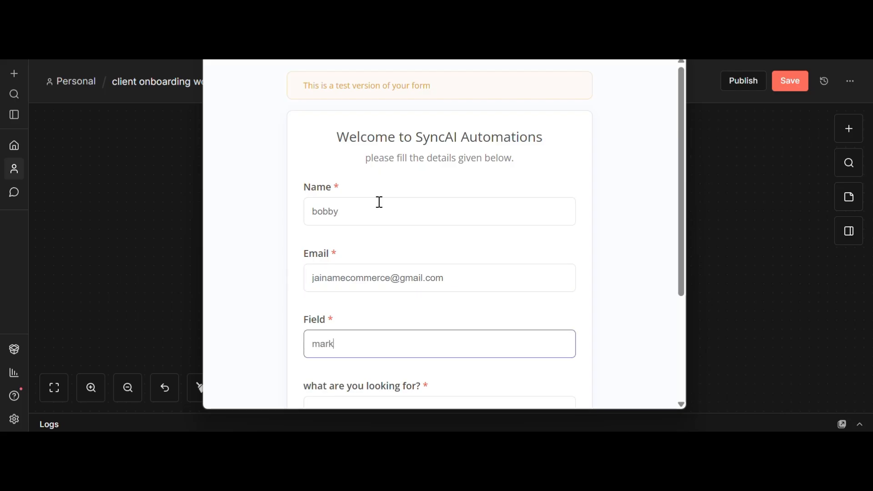
{"action": "type", "text": "marketing"}
{"action": "key", "text": "Tab"}
Request an automation that creates posts for the agency every day, and submit the form.
{"action": "scroll", "coordinate": [380, 202], "scroll_direction": "down", "scroll_amount": 2}
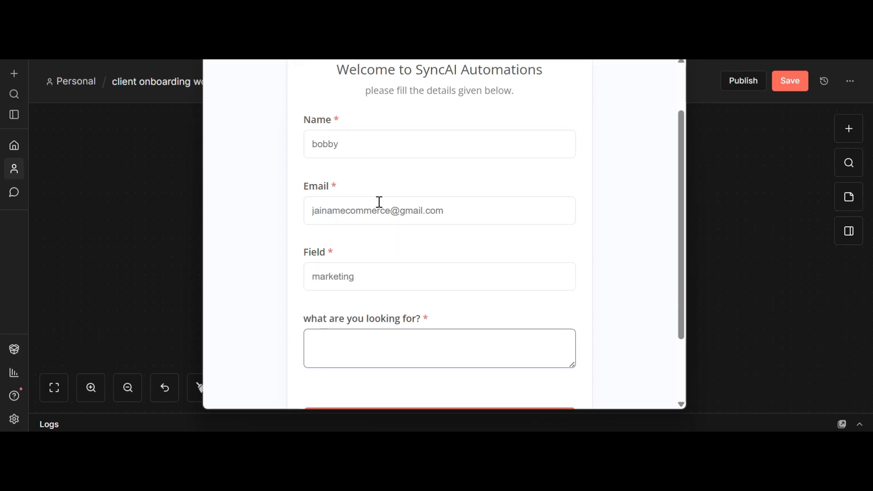
{"action": "type", "text": "i want"}
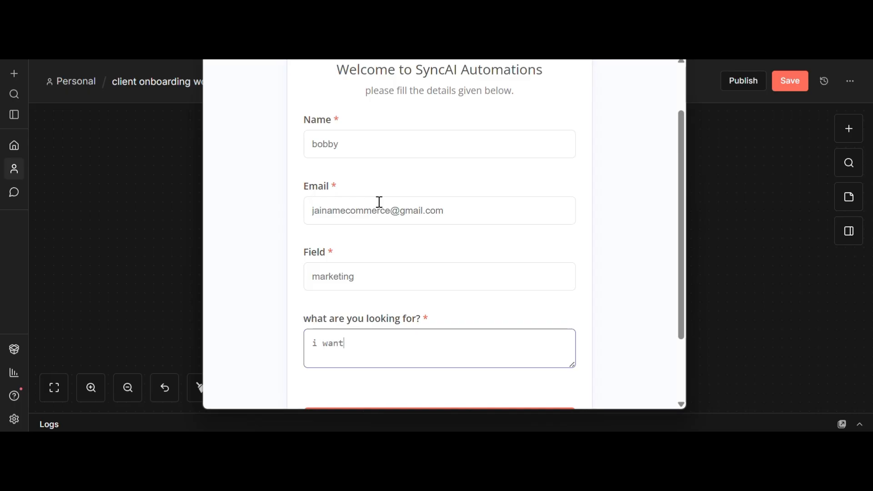
{"action": "type", "text": "lp in maki"}
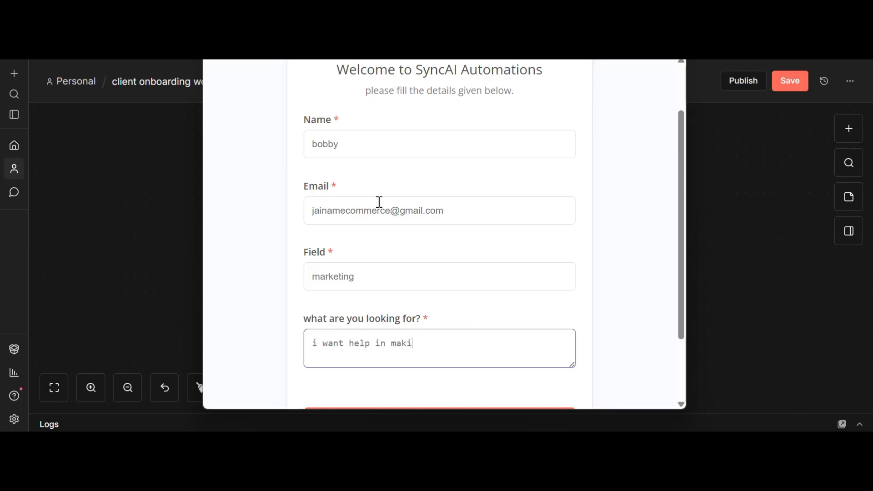
{"action": "type", "text": "ng automation of"}
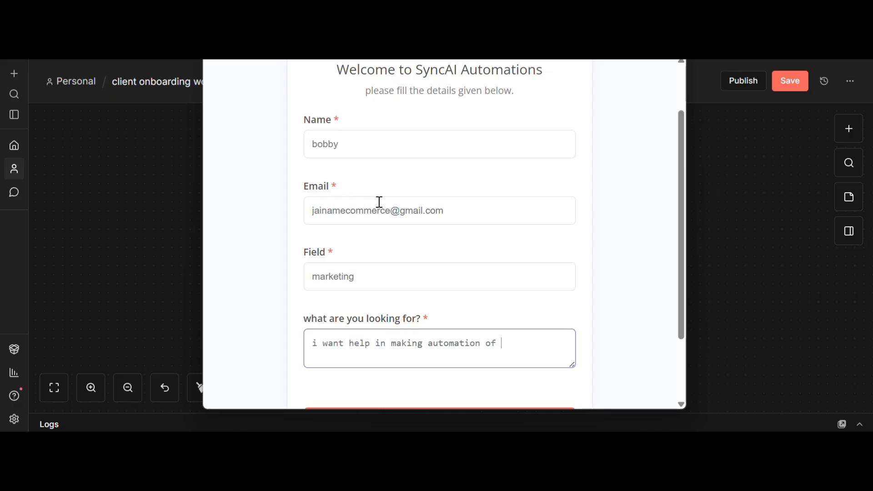
{"action": "key", "text": "BackSpace"}
{"action": "key", "text": "BackSpace"}
{"action": "key", "text": "BackSpace"}
{"action": "type", "text": "which creates"}
{"action": "type", "text": "posts"}
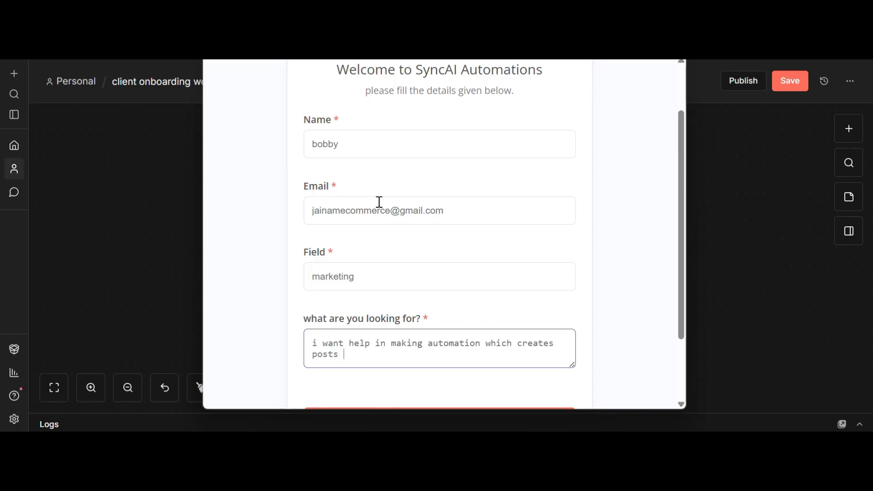
{"action": "type", "text": " for my ac"}
{"action": "type", "text": "gency"}
{"action": "type", "text": " every"}
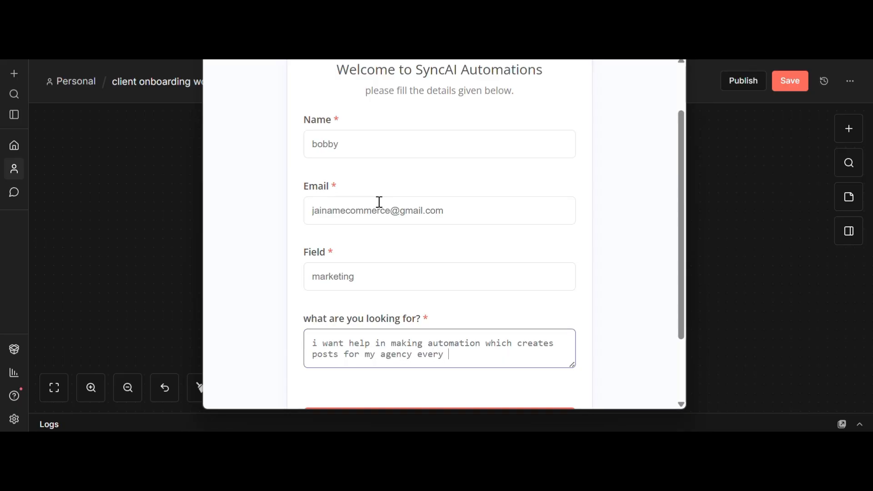
{"action": "type", "text": " day"}
{"action": "scroll", "coordinate": [443, 203], "scroll_direction": "down", "scroll_amount": 2}
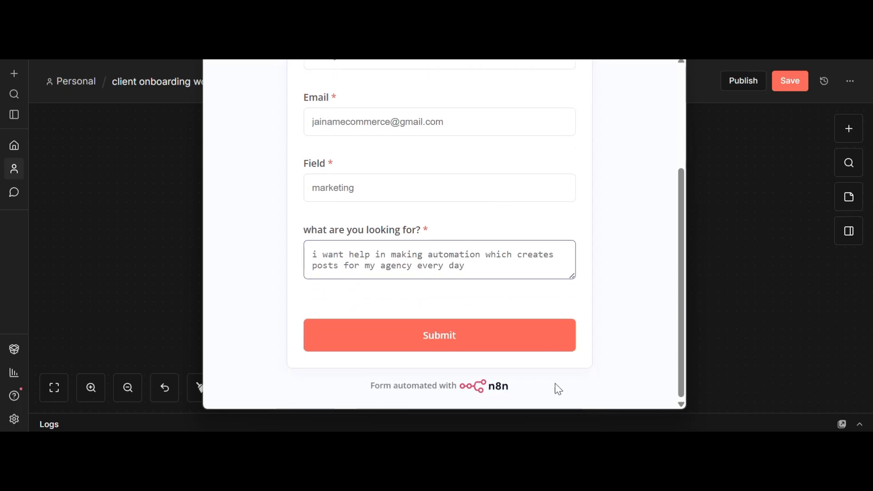
{"action": "left_click", "coordinate": [497, 353]}
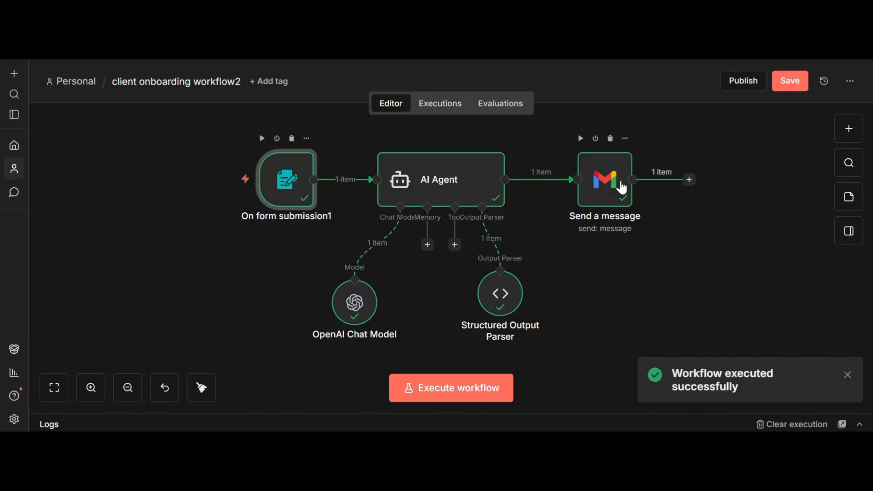
{"action": "key", "text": "alt+Tab"}
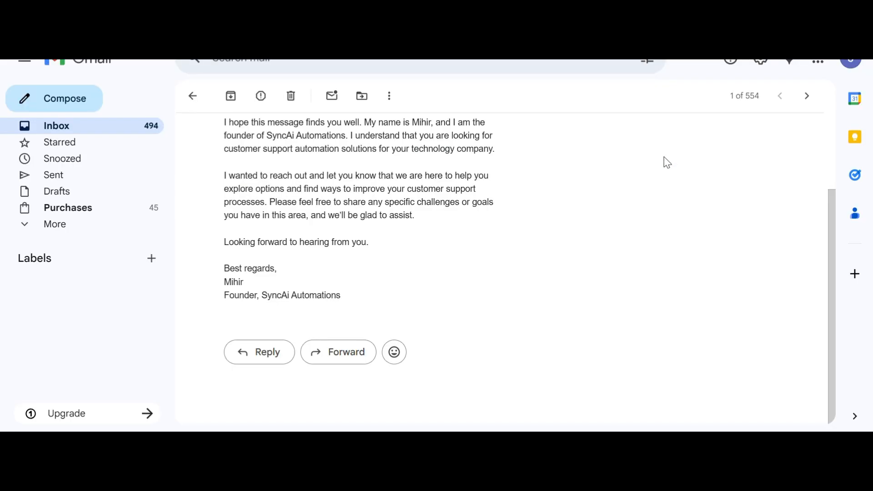
Open the 'Let's Explore Automating Your Daily Post Creation' email and read down to its signature.
{"action": "key", "text": "u"}
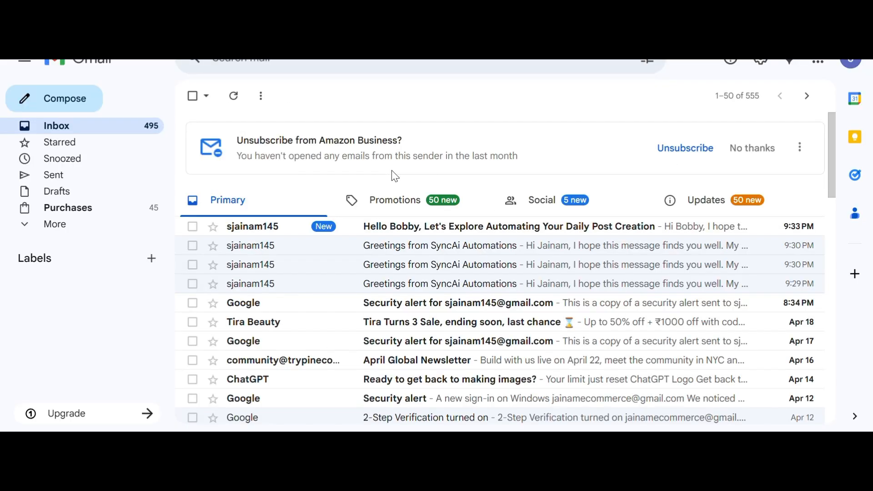
{"action": "left_click", "coordinate": [415, 228]}
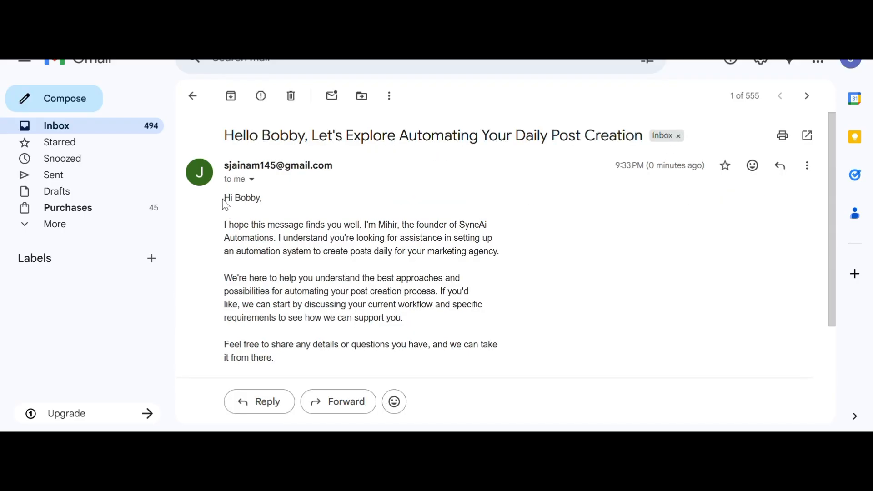
{"action": "left_click_drag", "start_coordinate": [224, 200], "coordinate": [276, 216]}
{"action": "left_click", "coordinate": [295, 238]}
{"action": "scroll", "coordinate": [218, 350], "scroll_direction": "down", "scroll_amount": 3}
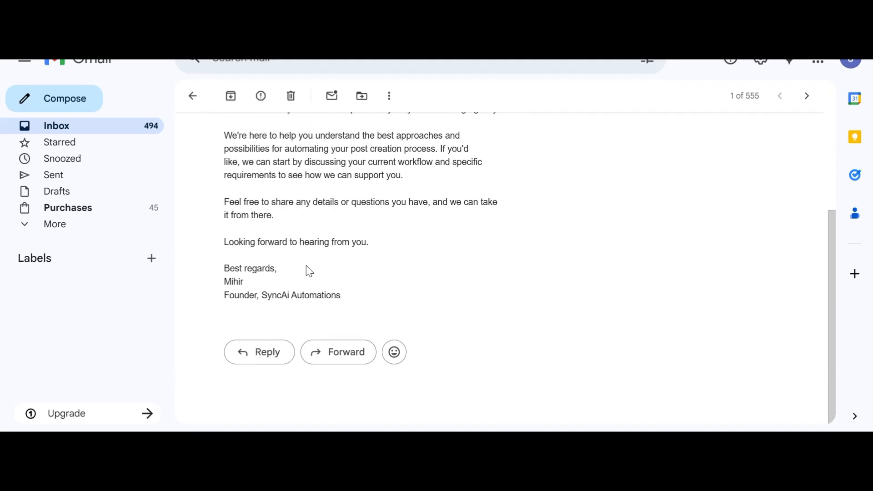